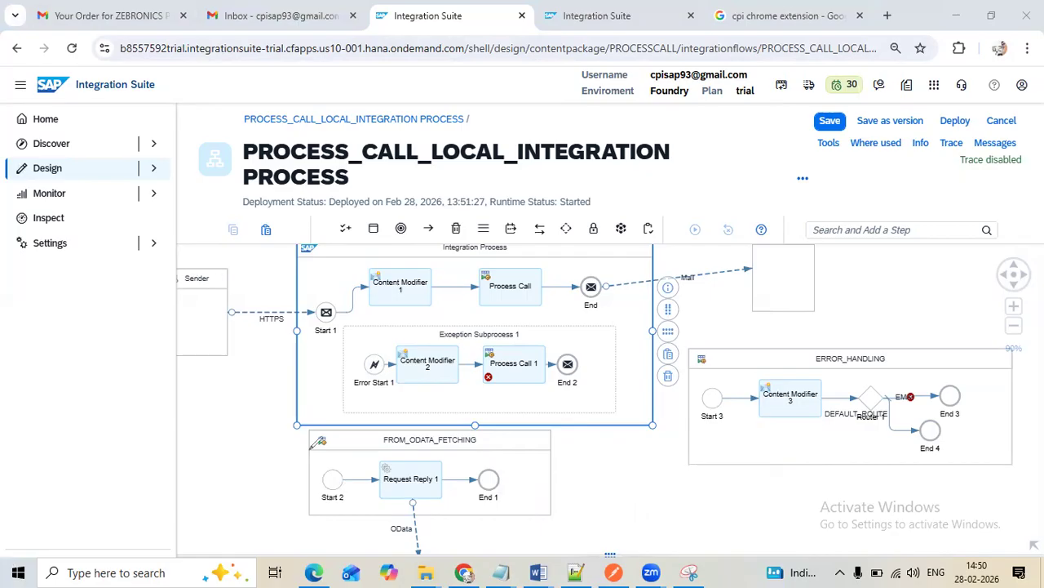
click(237, 427)
mouse_move(533, 292)
mouse_down()
mouse_move(555, 321)
mouse_move(546, 322)
mouse_up()
mouse_move(539, 439)
mouse_down()
mouse_move(583, 433)
mouse_move(561, 454)
mouse_up()
drag(831, 353, 919, 316)
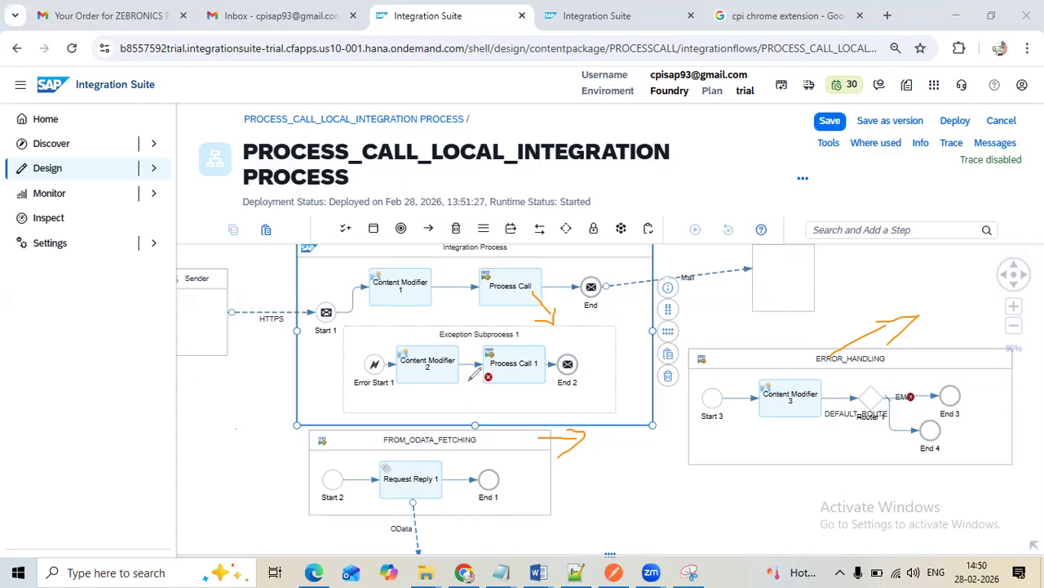
mouse_move(429, 337)
mouse_down()
mouse_move(523, 343)
mouse_move(537, 325)
mouse_move(438, 320)
mouse_move(430, 341)
mouse_up()
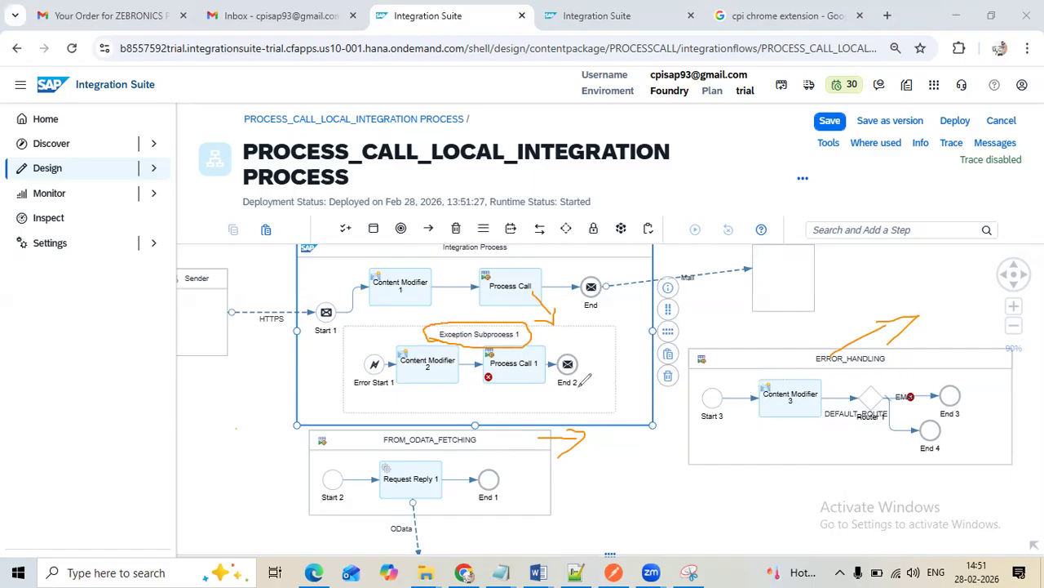
mouse_move(536, 375)
mouse_down()
mouse_move(593, 449)
mouse_move(749, 466)
mouse_move(771, 426)
mouse_move(774, 444)
mouse_up()
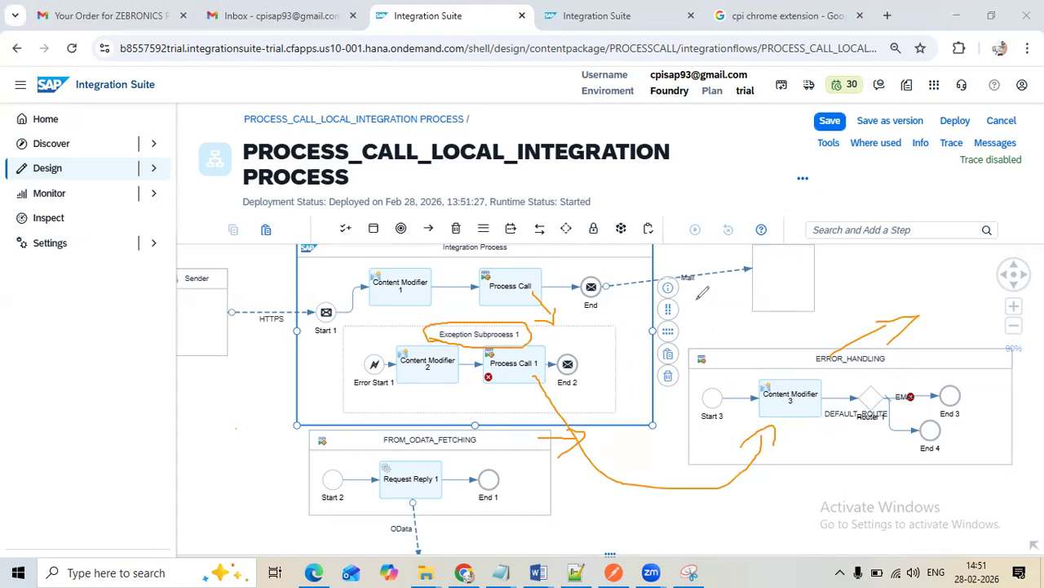
mouse_move(662, 179)
mouse_down()
mouse_move(700, 169)
mouse_move(698, 229)
mouse_move(694, 200)
mouse_move(716, 210)
mouse_up()
mouse_move(702, 169)
mouse_down()
mouse_move(727, 159)
mouse_move(732, 200)
mouse_move(748, 201)
mouse_move(744, 171)
mouse_up()
mouse_move(361, 319)
mouse_down()
mouse_move(523, 315)
mouse_move(552, 242)
mouse_move(392, 238)
mouse_move(366, 297)
mouse_move(376, 311)
mouse_up()
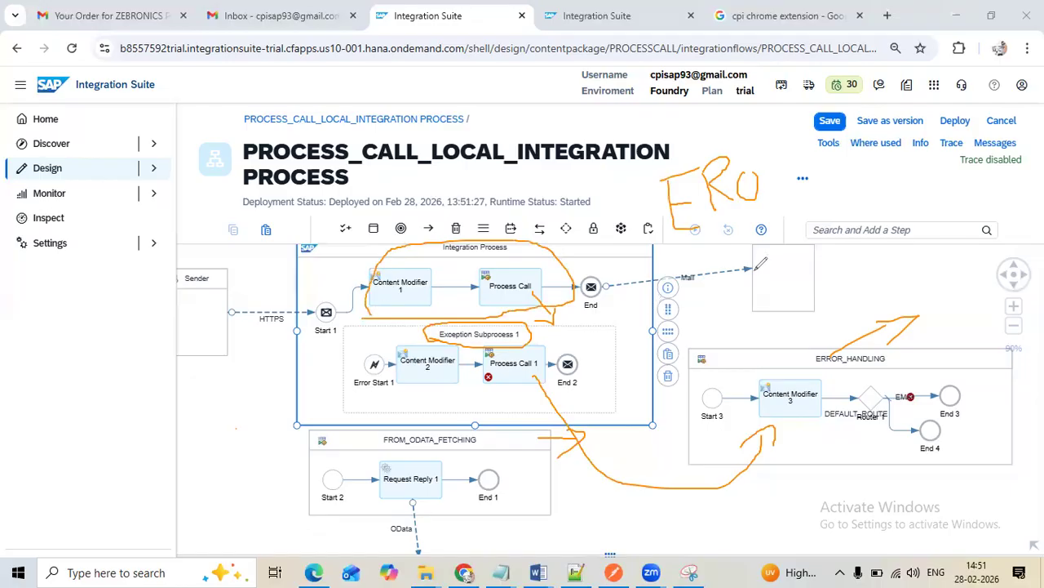
mouse_move(727, 299)
mouse_down()
mouse_move(818, 270)
mouse_move(801, 282)
mouse_up()
mouse_move(723, 285)
mouse_down()
mouse_move(685, 323)
mouse_move(735, 317)
mouse_up()
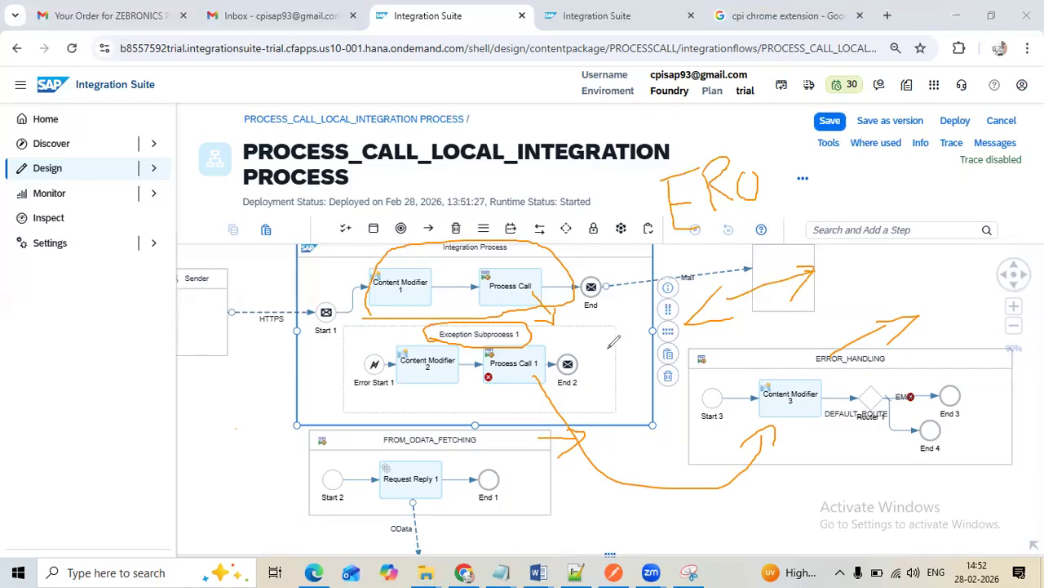
drag(149, 318, 136, 375)
mouse_move(103, 336)
mouse_down()
mouse_move(190, 356)
mouse_move(184, 330)
mouse_move(195, 325)
mouse_up()
mouse_move(148, 399)
mouse_down()
mouse_move(188, 421)
mouse_move(193, 455)
mouse_up()
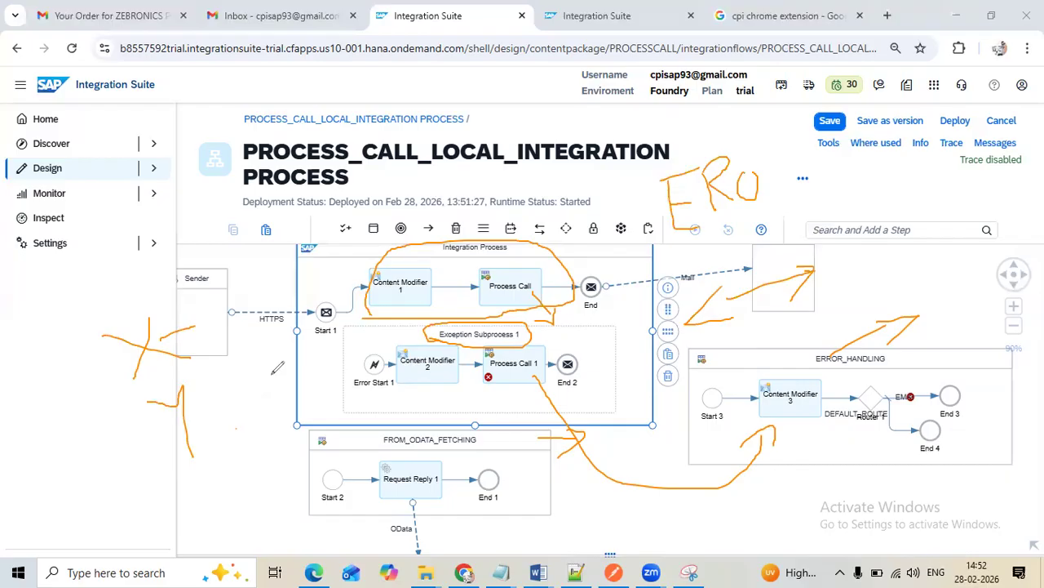
mouse_move(222, 398)
mouse_down()
mouse_move(280, 384)
mouse_move(263, 411)
mouse_up()
mouse_move(179, 310)
mouse_down()
mouse_move(196, 311)
mouse_move(194, 341)
mouse_up()
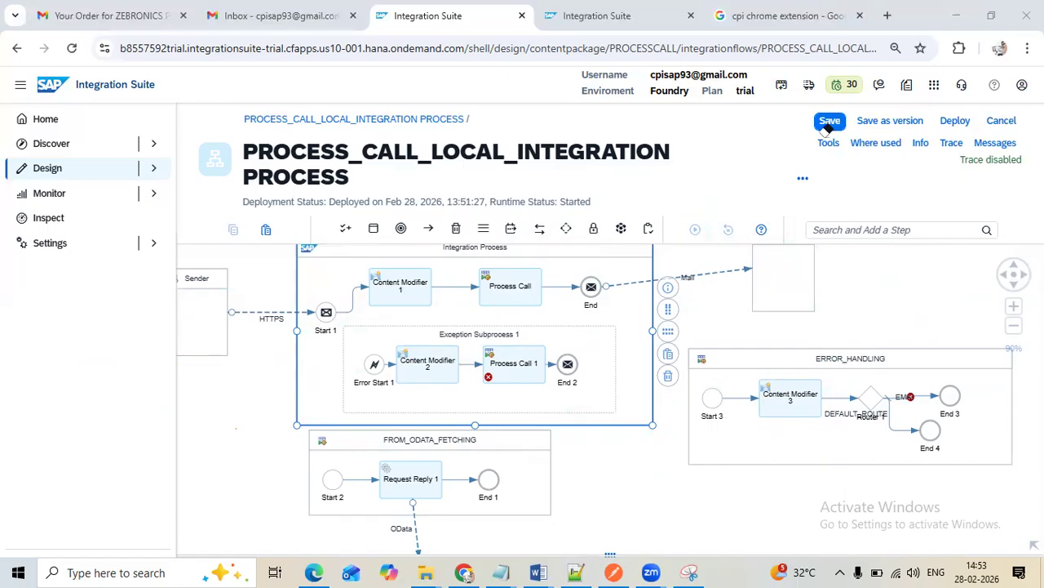
Align the Start 1 event with Content Modifier 1 in the Integration Process and review that modifier's message headers
click(413, 295)
drag(327, 341, 326, 320)
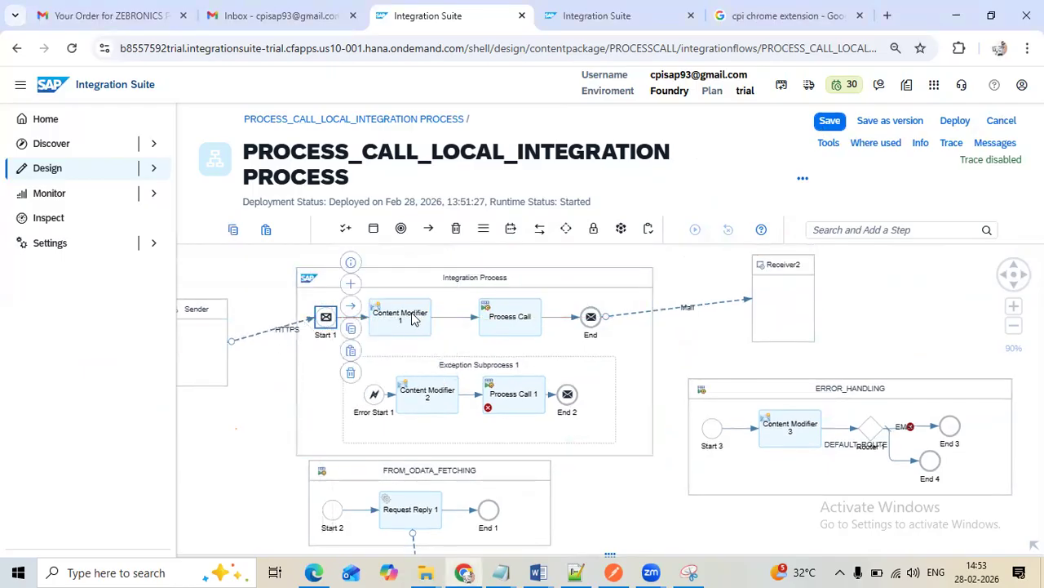
click(411, 320)
drag(599, 458, 473, 369)
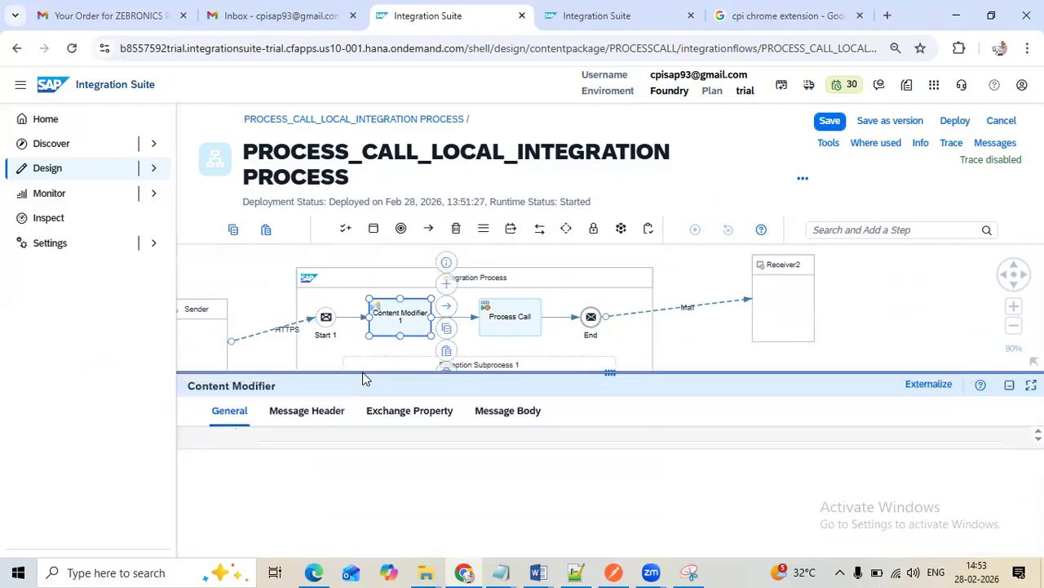
click(306, 410)
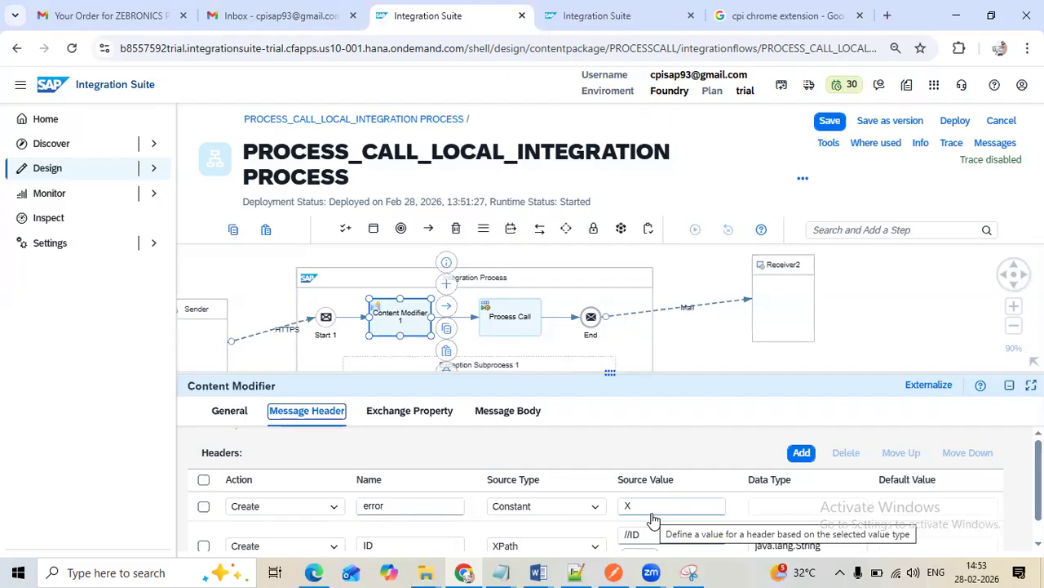
drag(612, 373, 611, 444)
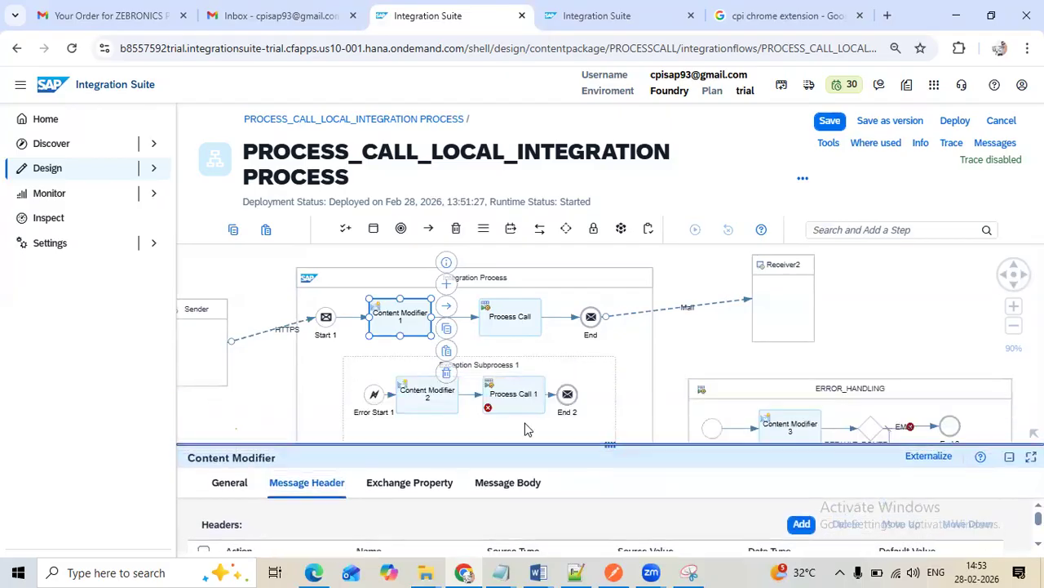
Assign the ERROR_HANDLING local integration process to Process Call 1 in the exception subprocess and save the integration flow
scroll(526, 424, down, 2)
click(517, 379)
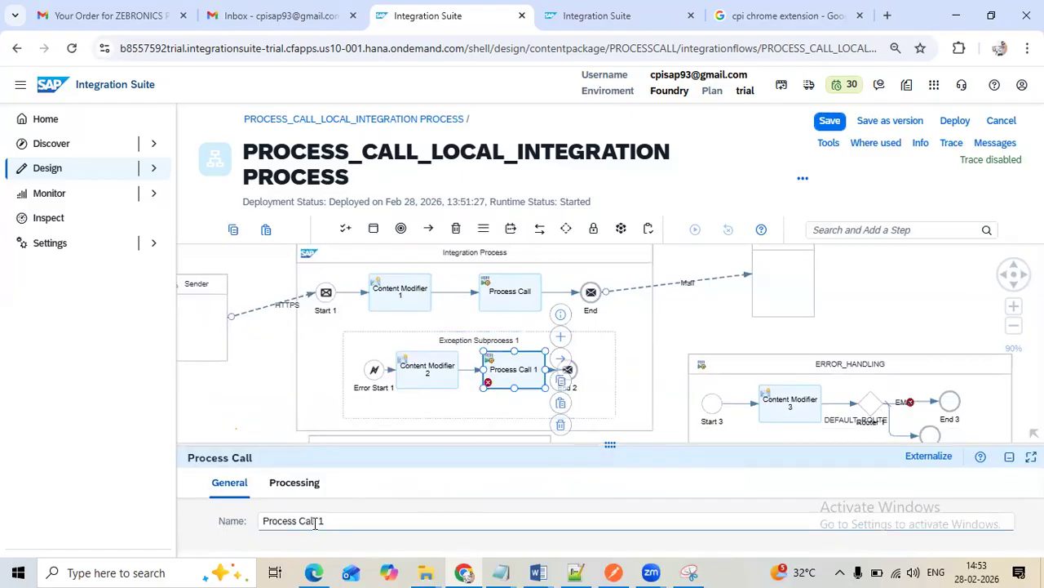
drag(329, 523, 219, 506)
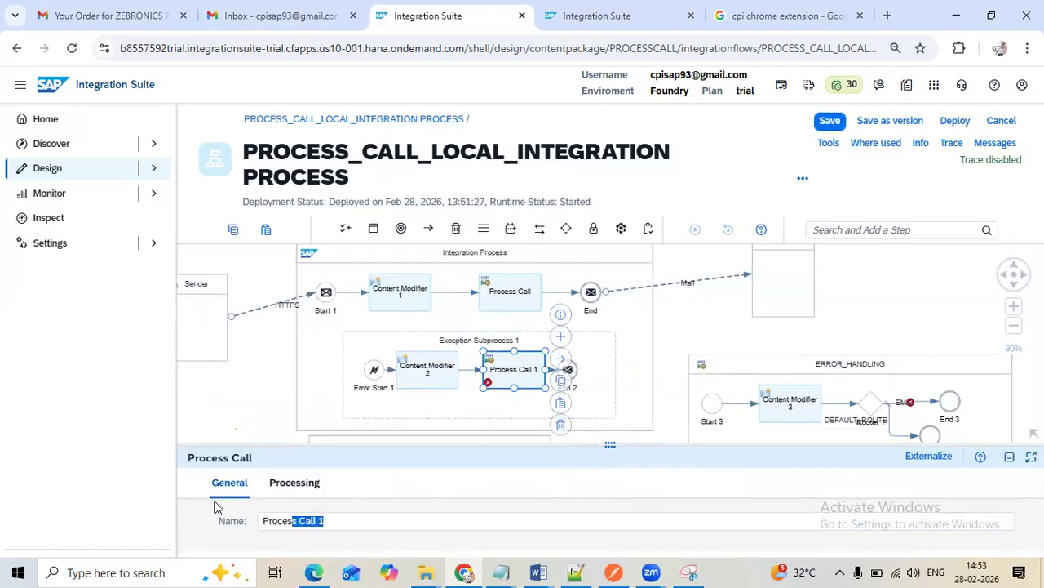
click(346, 519)
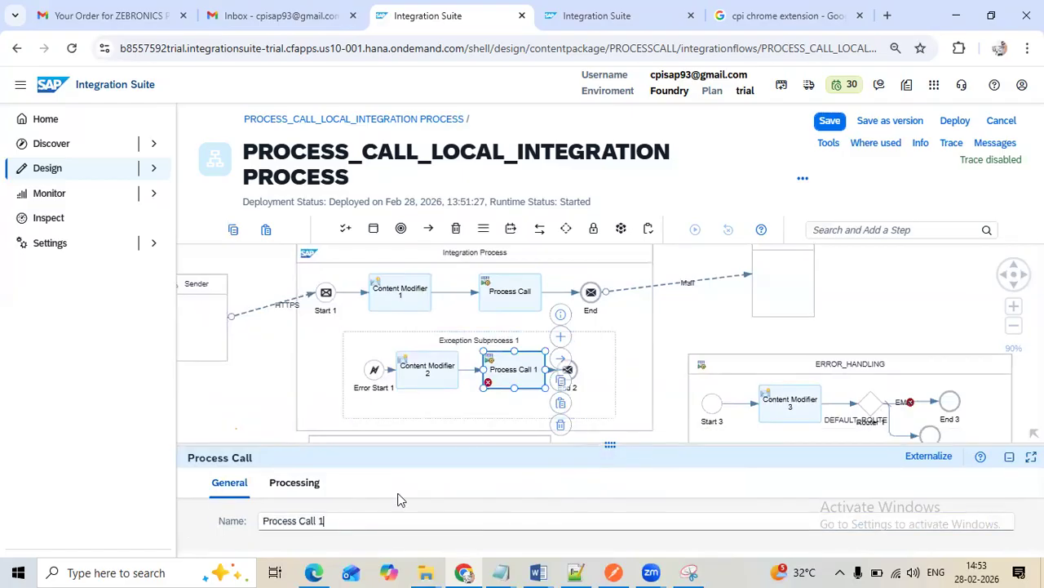
click(308, 486)
click(514, 527)
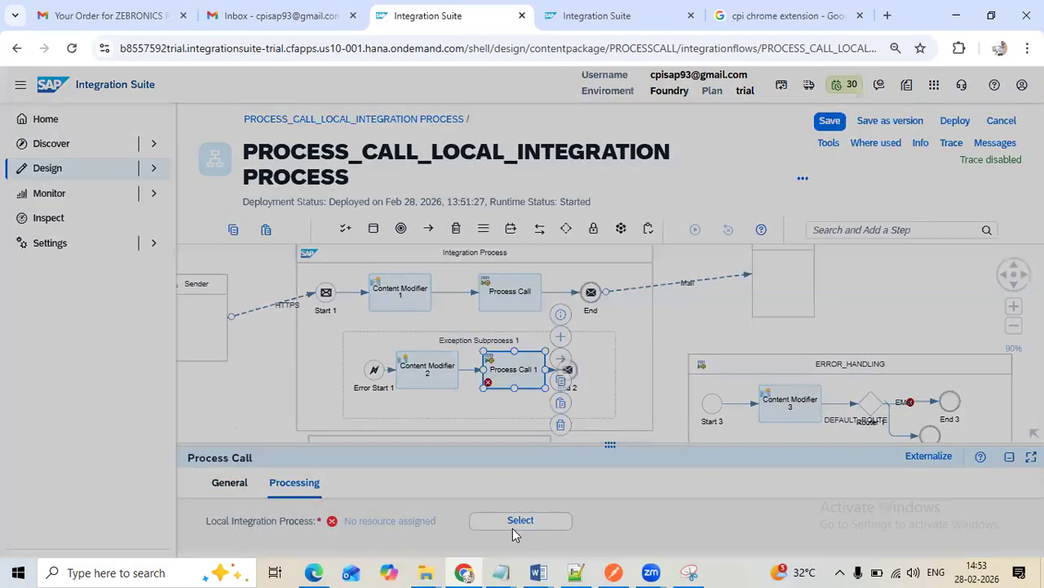
click(366, 184)
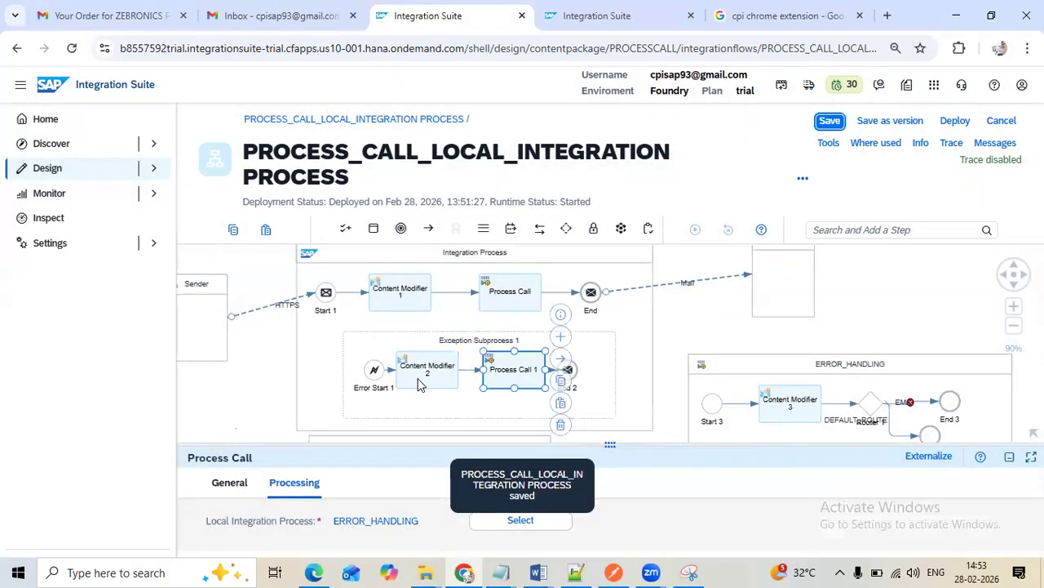
Review the message body expression of Content Modifier 2 in the exception subprocess
click(415, 377)
drag(617, 445, 577, 276)
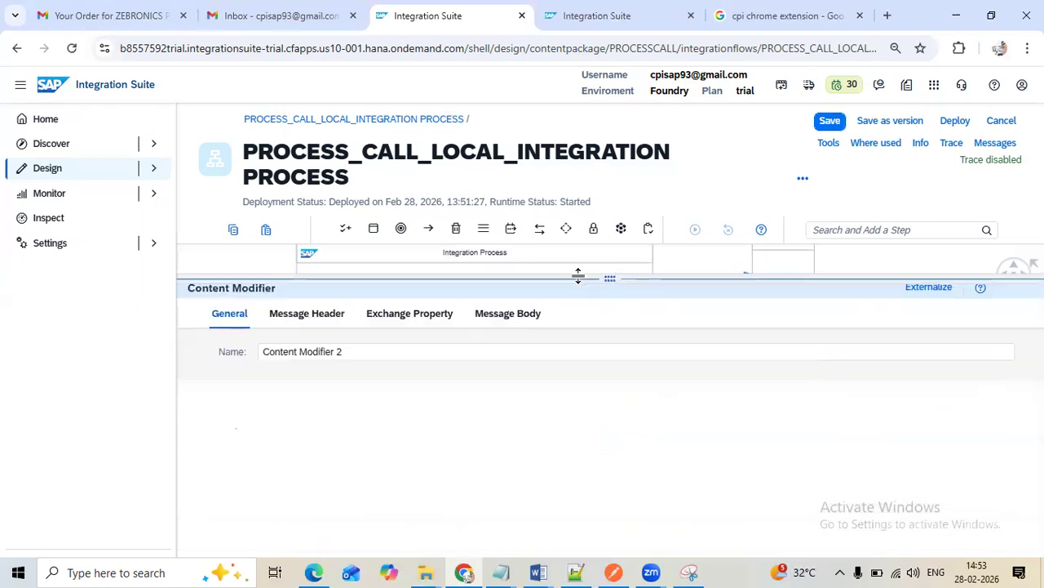
click(509, 315)
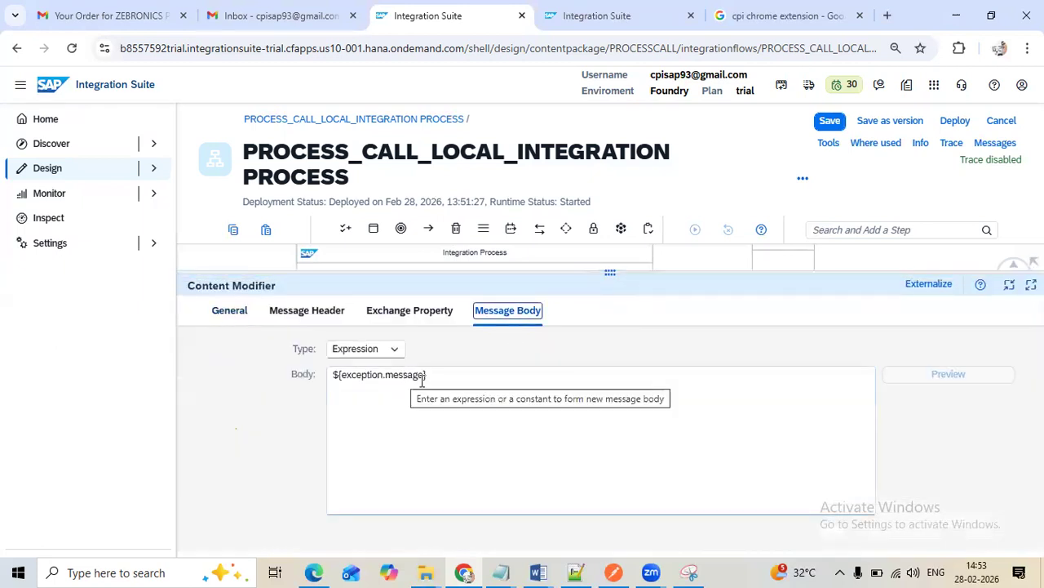
drag(610, 273, 619, 357)
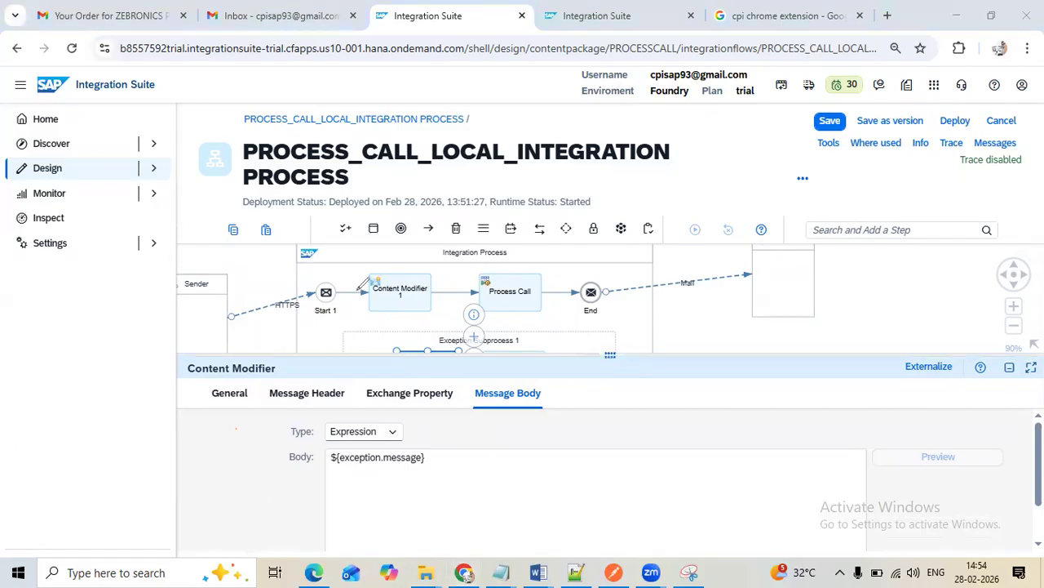
mouse_move(343, 263)
mouse_down()
mouse_move(619, 263)
mouse_move(626, 300)
mouse_move(573, 317)
mouse_move(374, 325)
mouse_move(319, 310)
mouse_move(329, 260)
mouse_move(357, 259)
mouse_up()
mouse_move(433, 462)
mouse_down()
mouse_move(543, 425)
mouse_move(509, 432)
mouse_move(522, 448)
mouse_up()
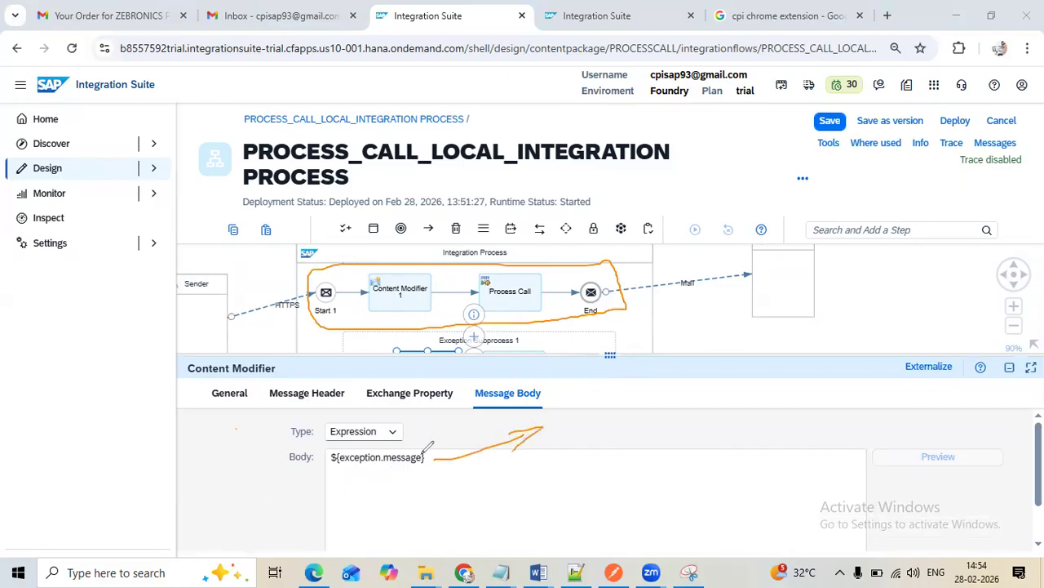
drag(441, 447, 487, 470)
drag(608, 357, 608, 424)
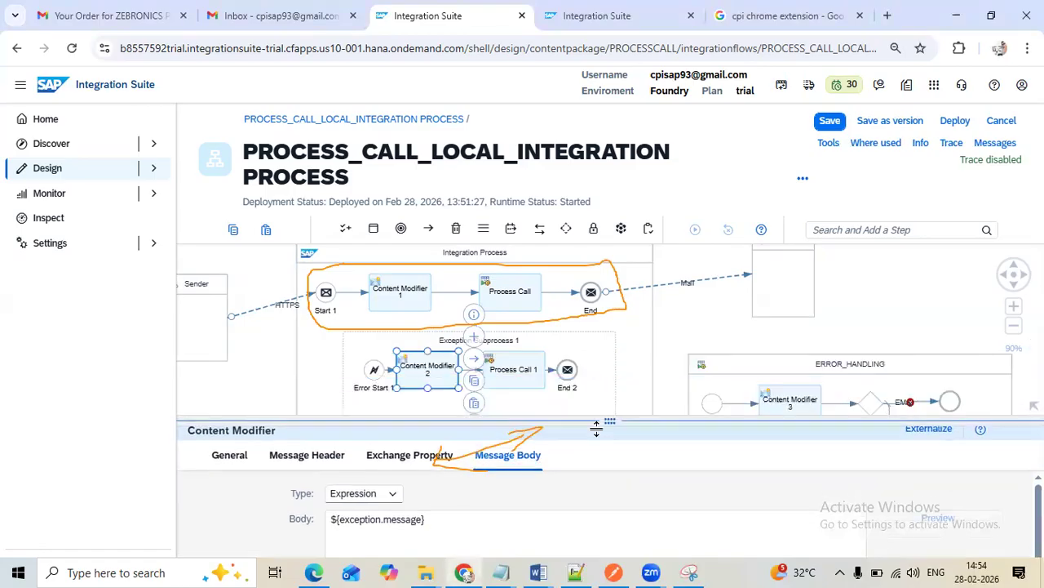
click(4, 496)
mouse_move(639, 264)
mouse_down()
mouse_move(462, 463)
mouse_move(493, 434)
mouse_up()
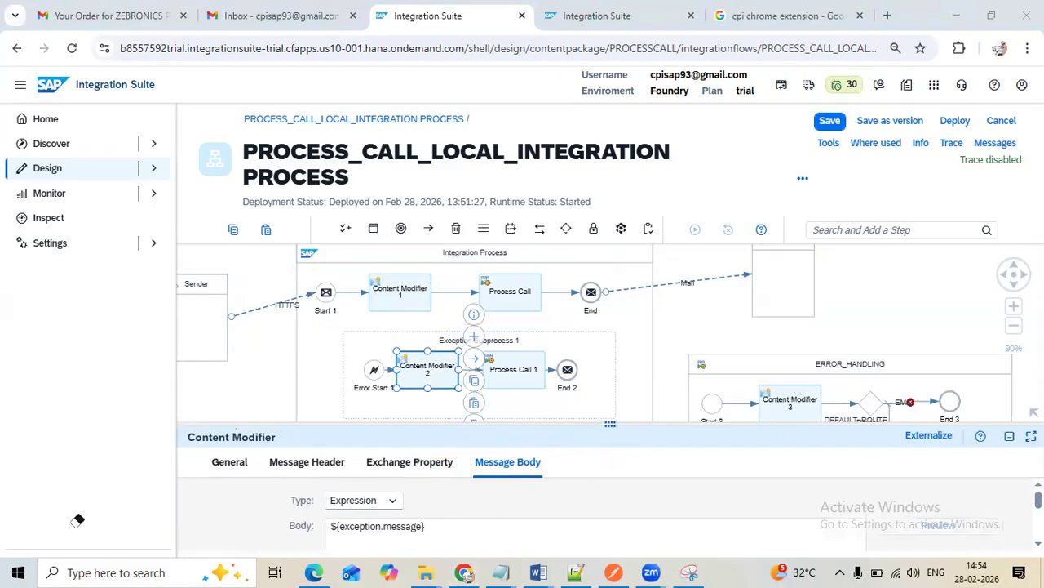
Review the routing conditions of Router 1 in the ERROR_HANDLING process
click(788, 398)
scroll(787, 399, down, 1)
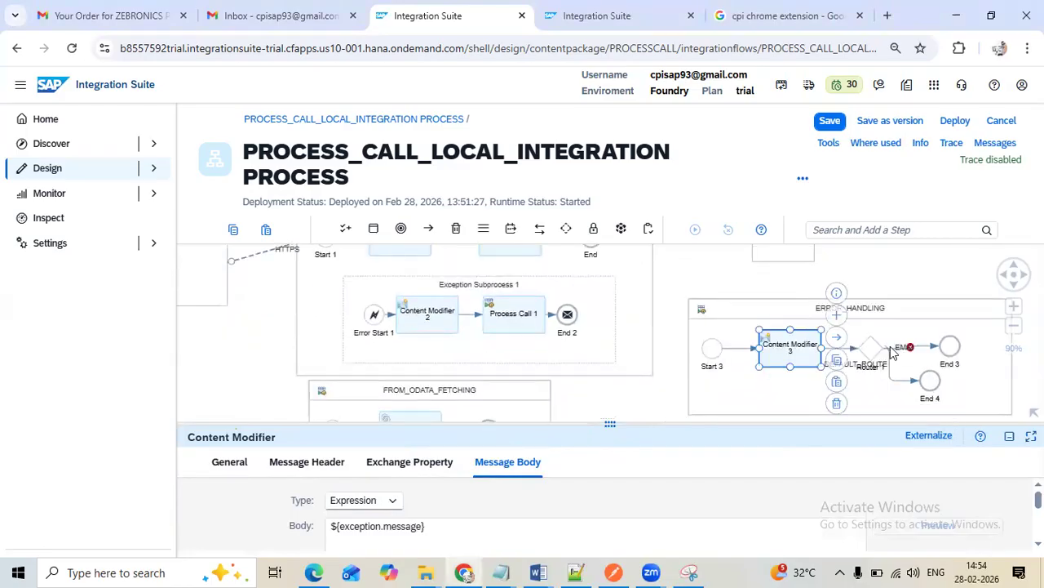
click(873, 346)
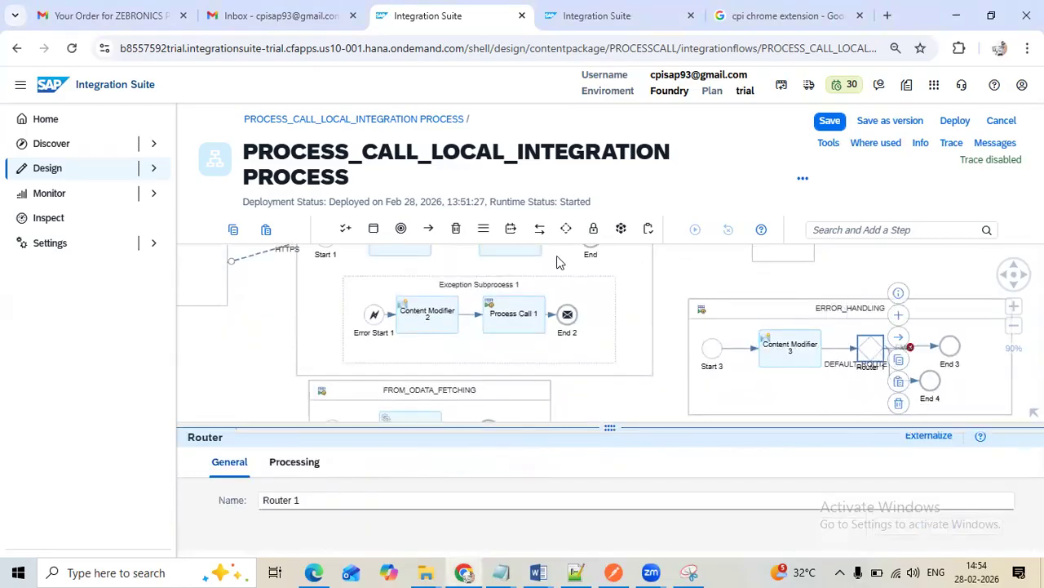
drag(611, 425, 611, 247)
click(282, 297)
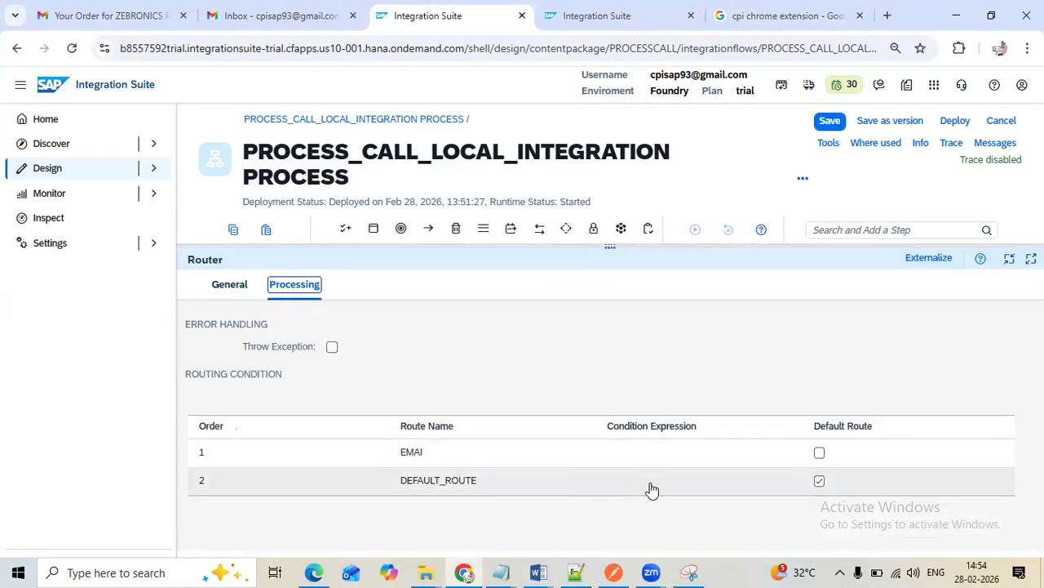
drag(615, 245, 611, 460)
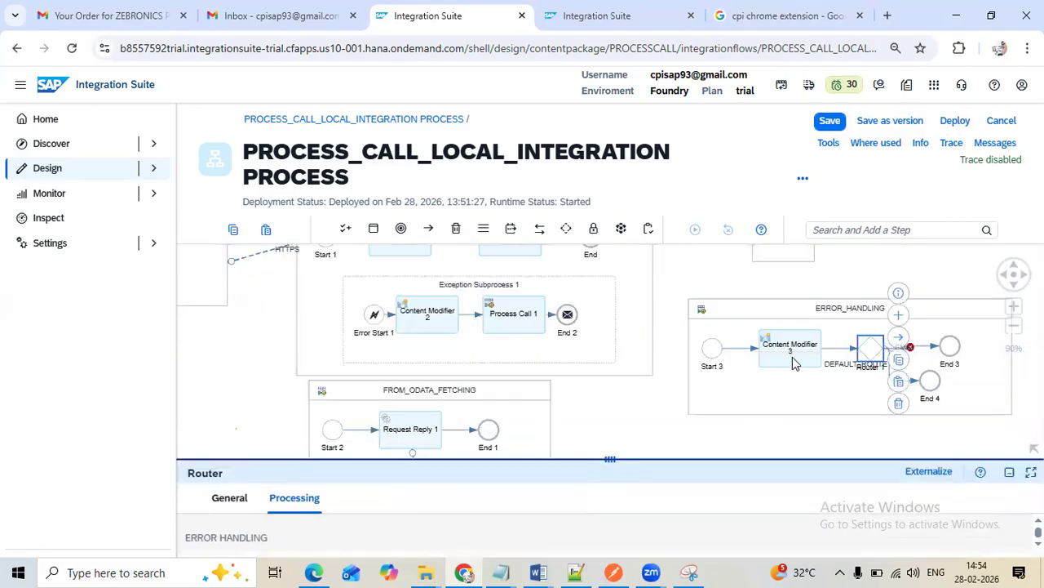
Rename the route from Router 1 to End 3 as EMAIL
click(893, 348)
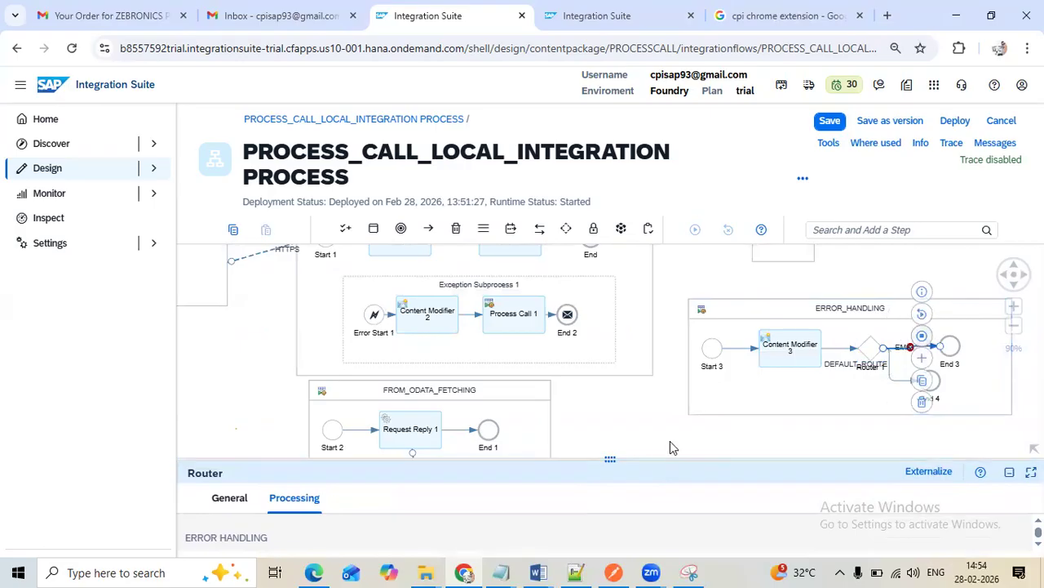
drag(617, 451, 610, 249)
click(296, 287)
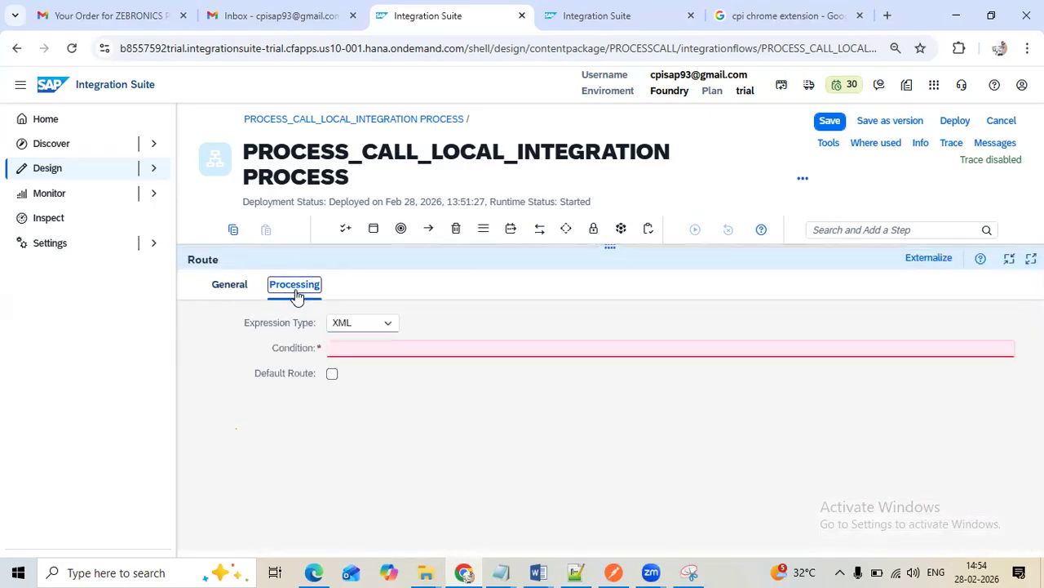
click(233, 286)
drag(305, 326, 155, 303)
text(EMAIL)
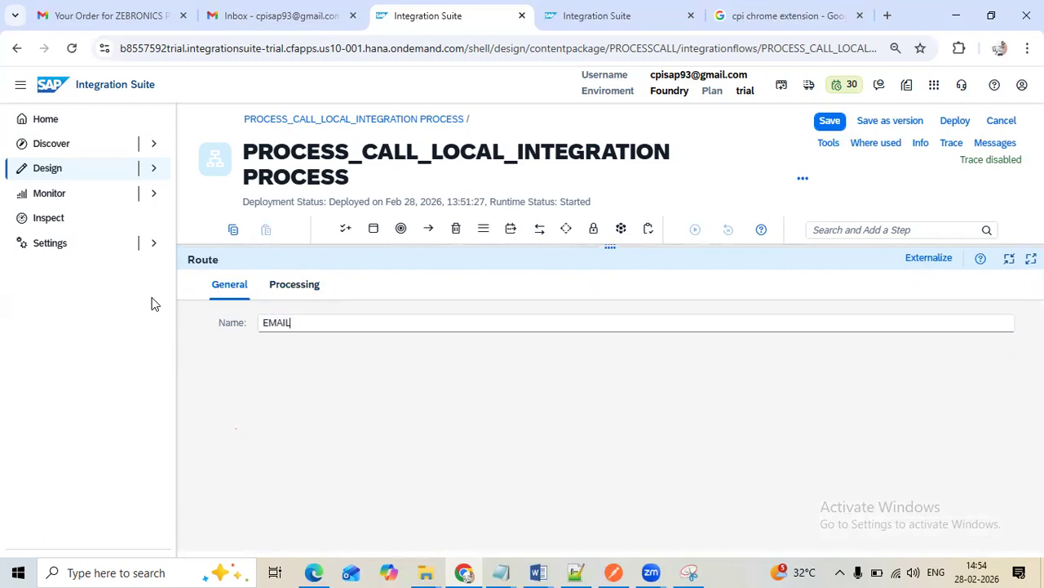
Set the EMAIL route's expression type to Non-XML with the condition ${header.ID} = 'X' and save the integration flow
click(300, 287)
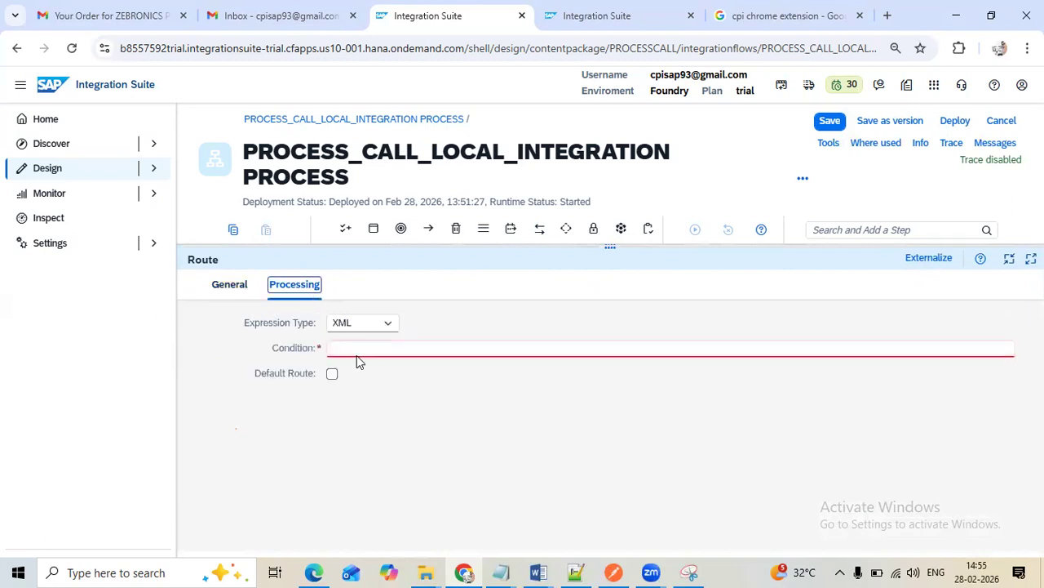
click(349, 326)
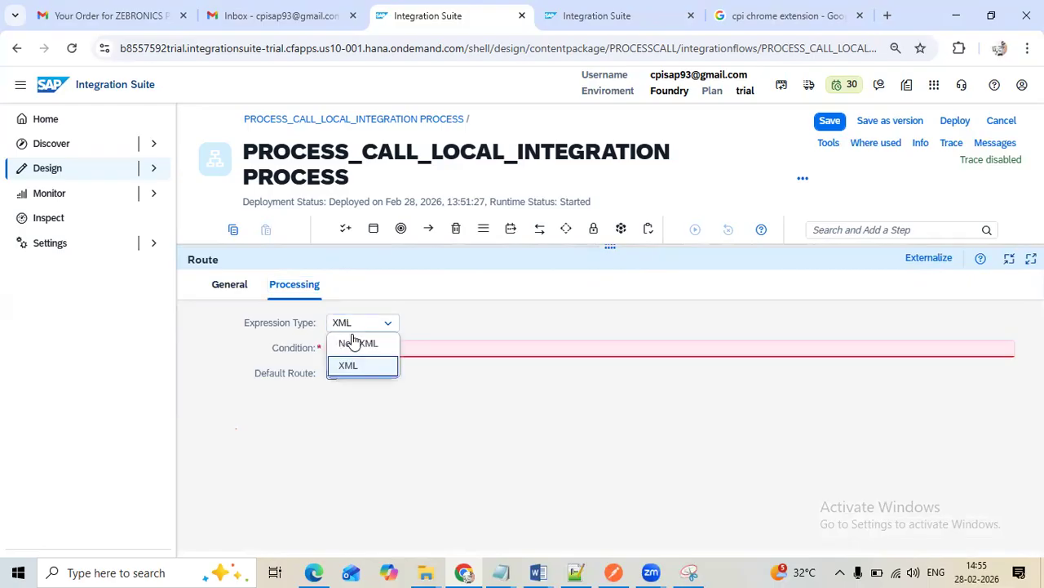
click(357, 343)
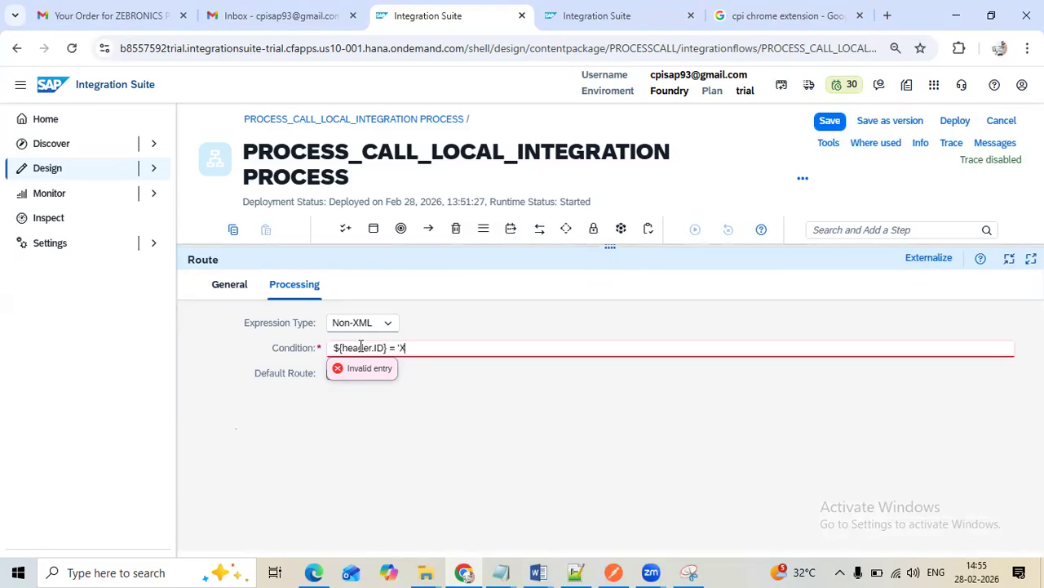
click(830, 121)
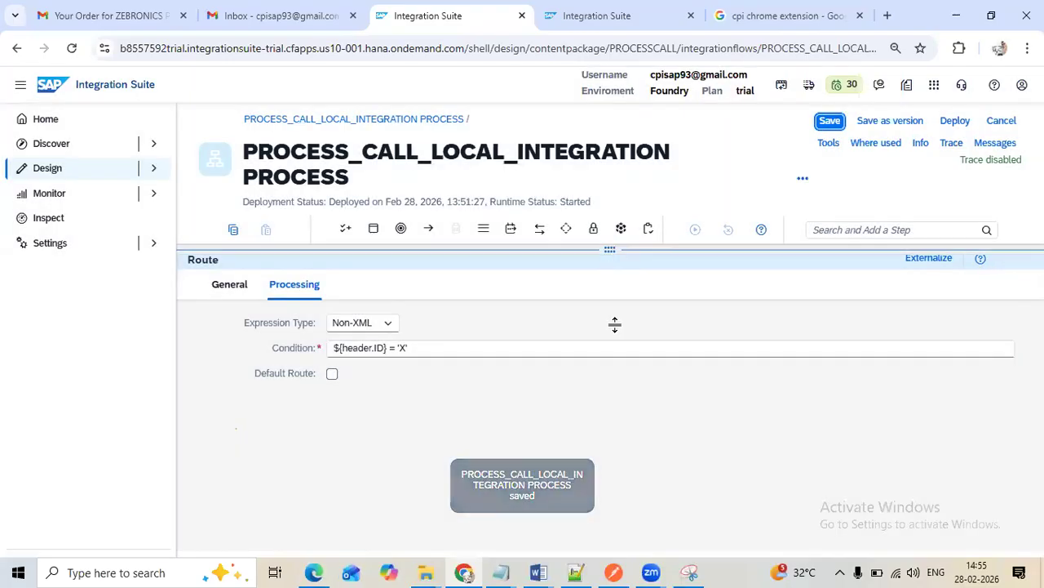
drag(615, 325, 613, 439)
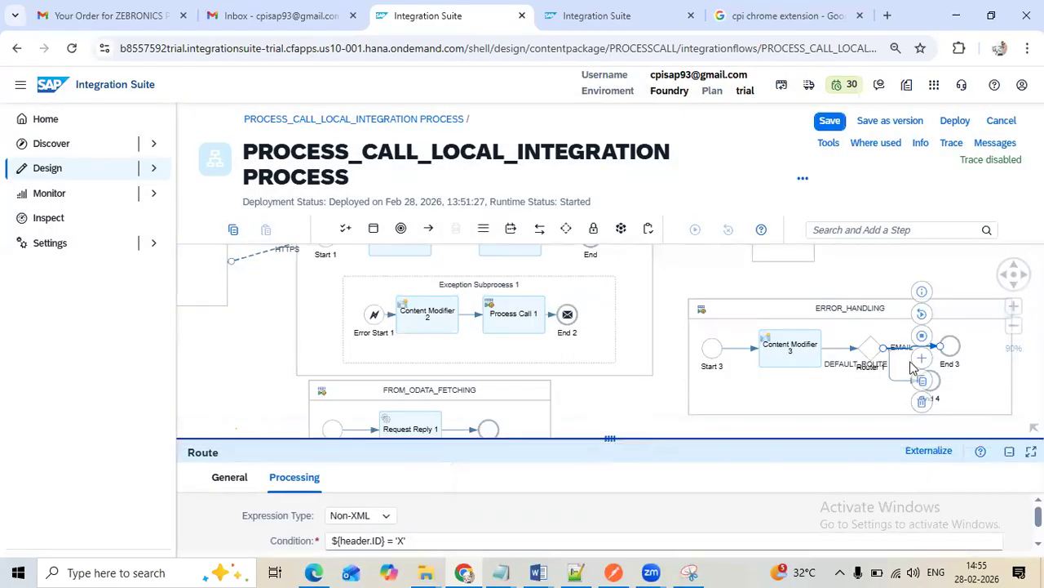
Move End 3 further from Router 1 in the ERROR_HANDLING process and insert a Send step on the EMAIL route
click(964, 310)
drag(950, 347, 970, 344)
click(914, 355)
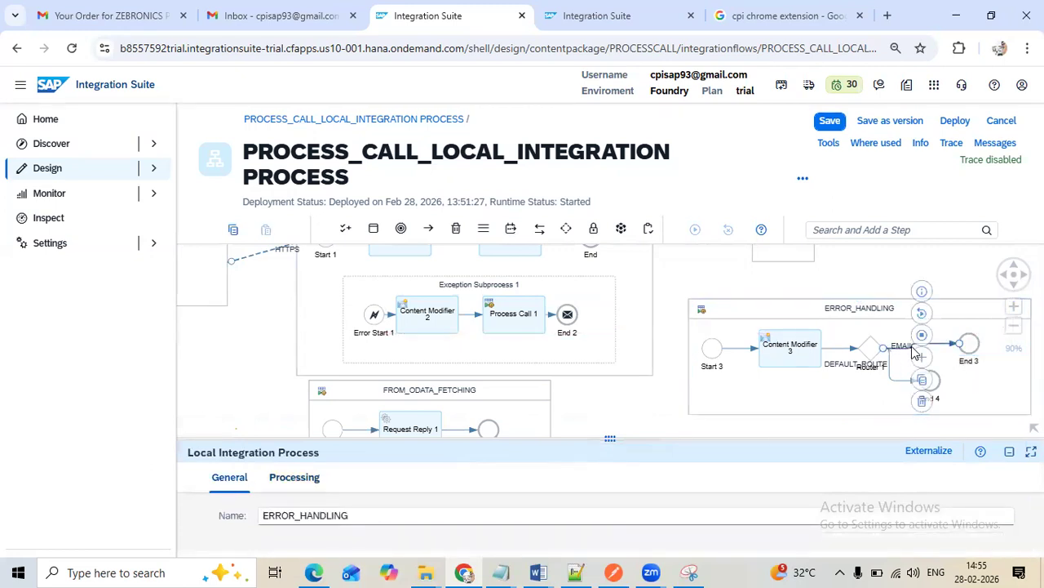
click(899, 229)
text(SESE)
key(BackSpace)
key(BackSpace)
text(ND)
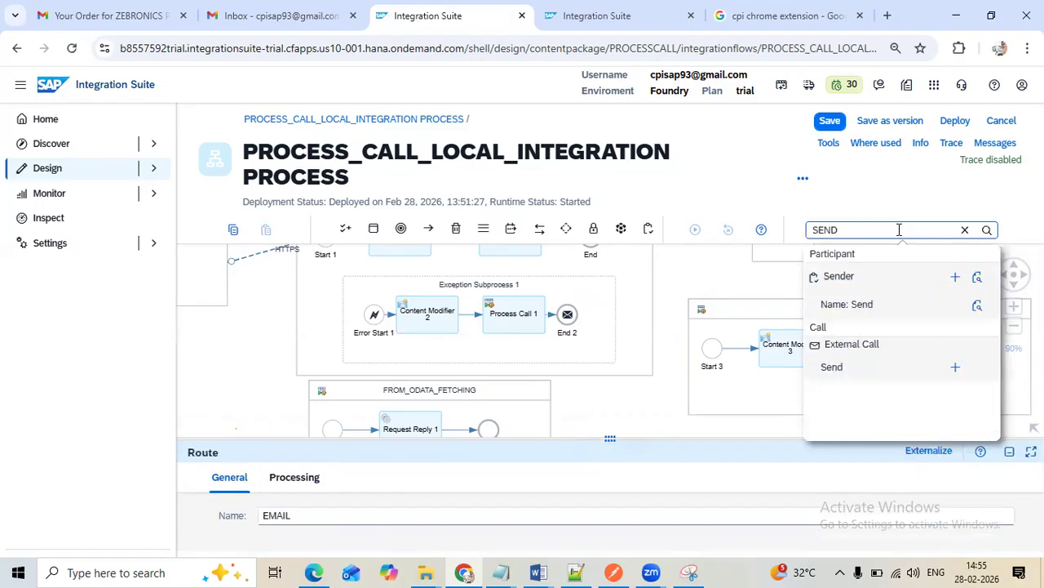
click(955, 367)
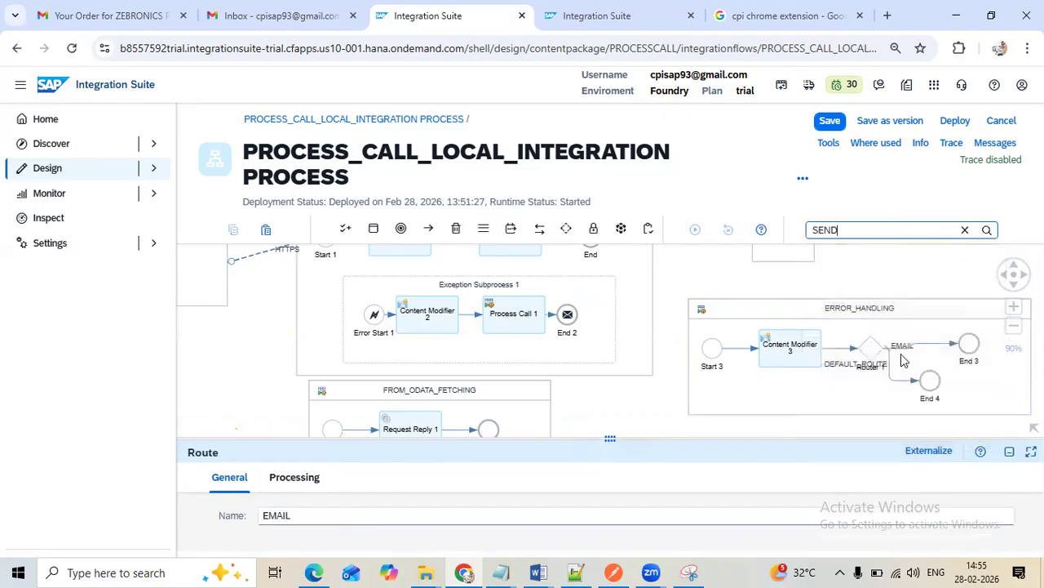
click(914, 346)
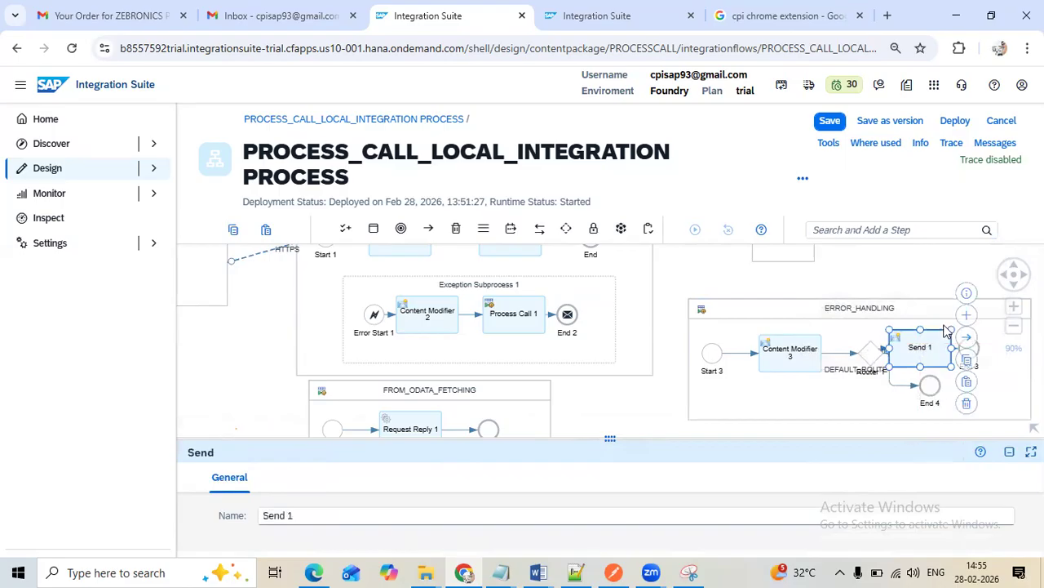
Rearrange the ERROR_HANDLING process so Send 1 is spaced away from Router 1 and End 4 sits above the EMAIL route
click(905, 307)
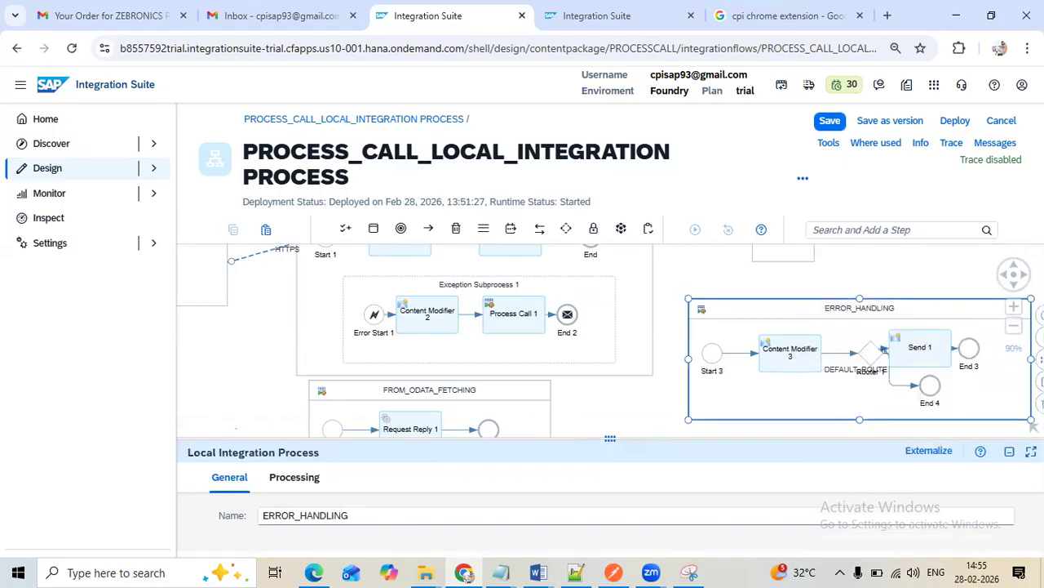
click(1013, 306)
click(1013, 328)
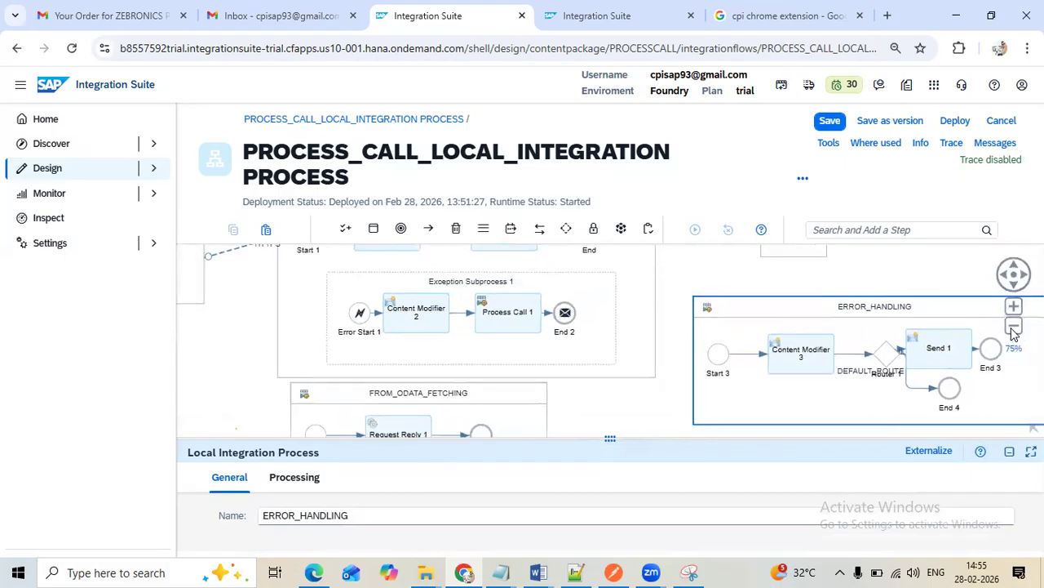
click(1014, 328)
click(976, 357)
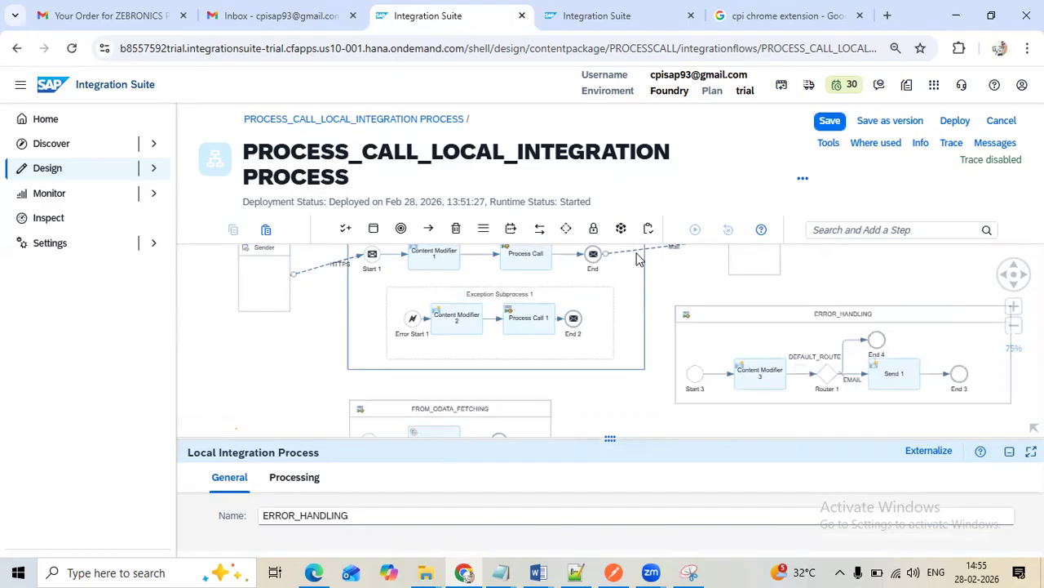
click(853, 369)
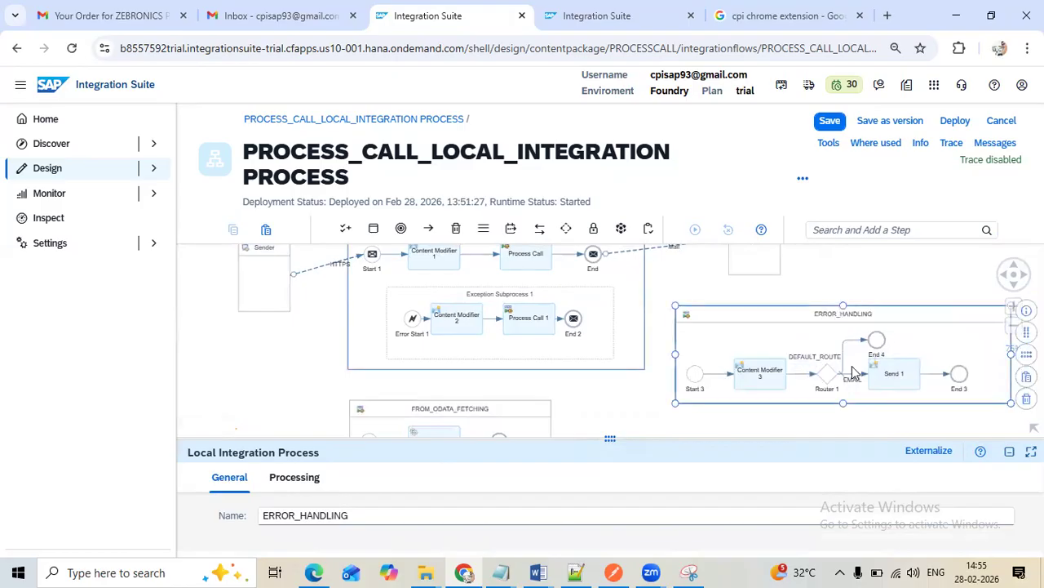
Add a Receiver participant above the ERROR_HANDLING process
click(884, 231)
text(REC)
click(956, 277)
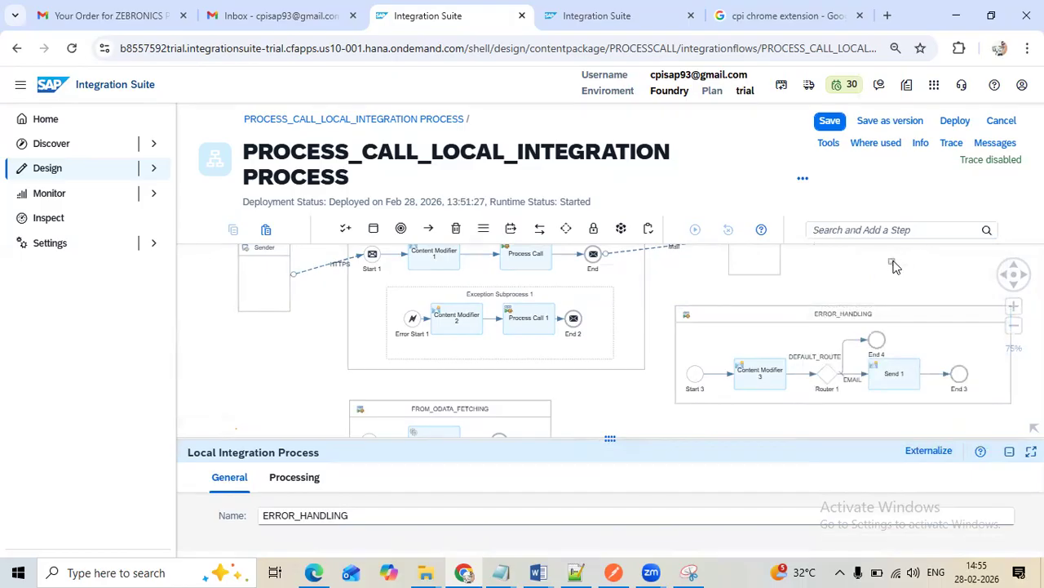
click(891, 257)
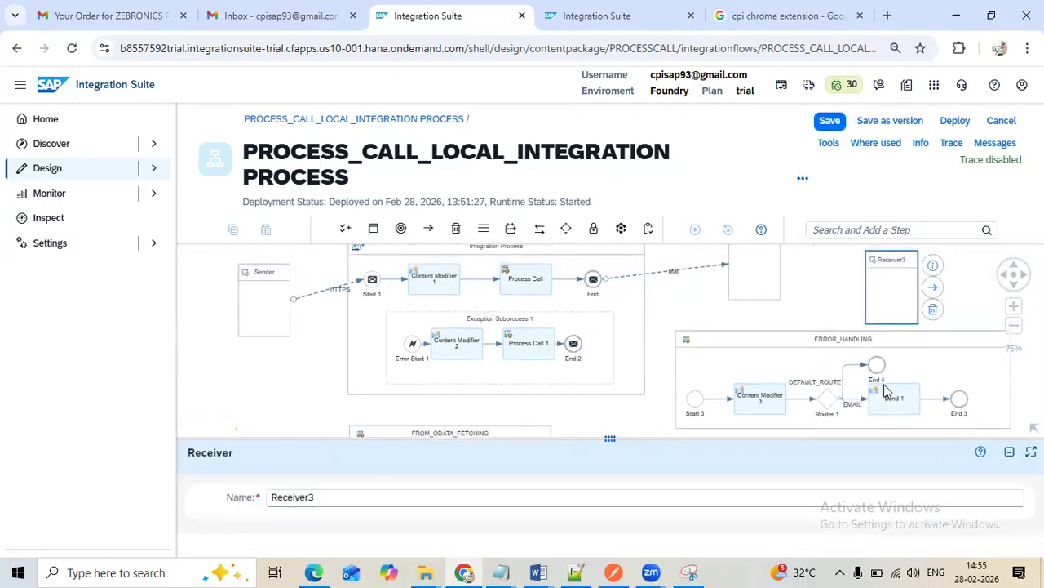
Copy the adapter configuration of the main process's Mail channel and connect Send 1 to the new receiver with a Mail adapter
click(671, 271)
click(677, 273)
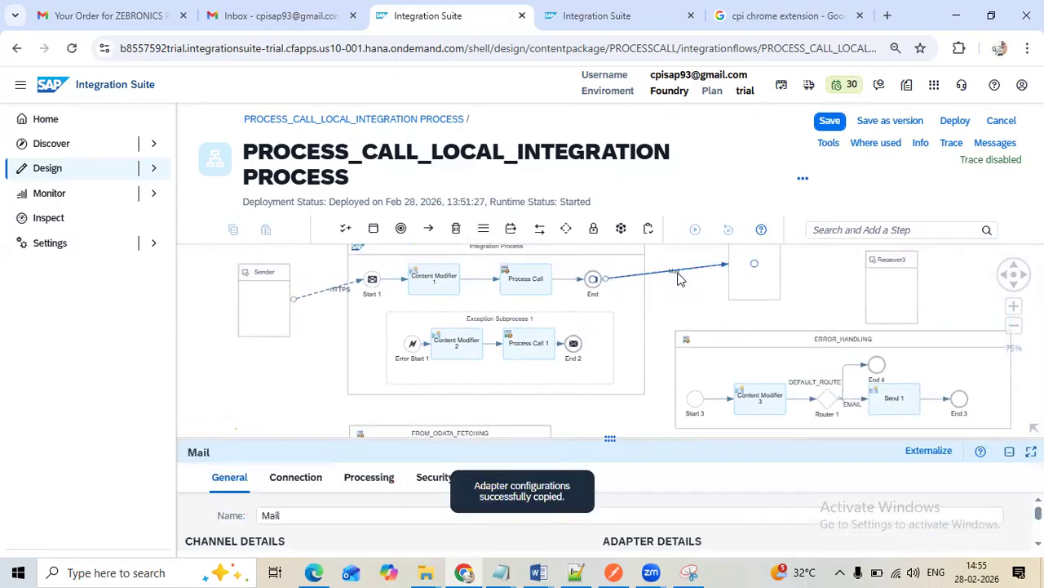
click(894, 397)
drag(937, 373, 895, 282)
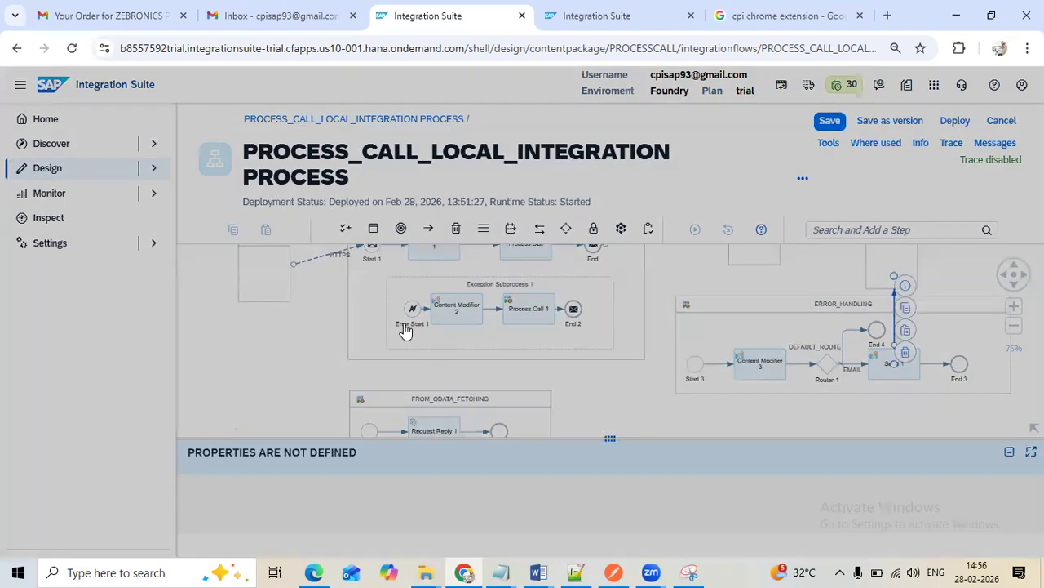
scroll(483, 373, down, 4)
scroll(482, 373, down, 5)
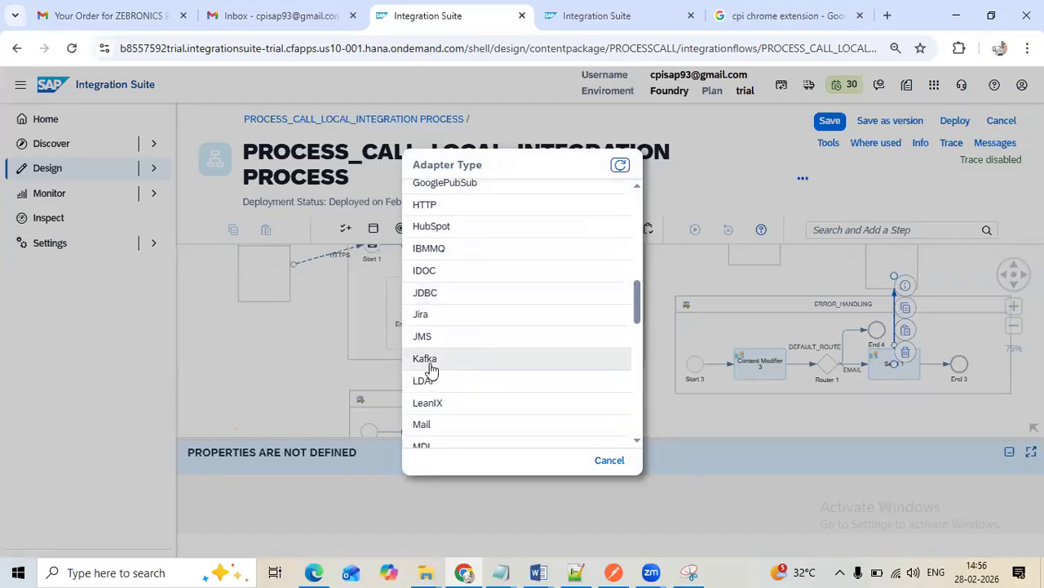
click(444, 432)
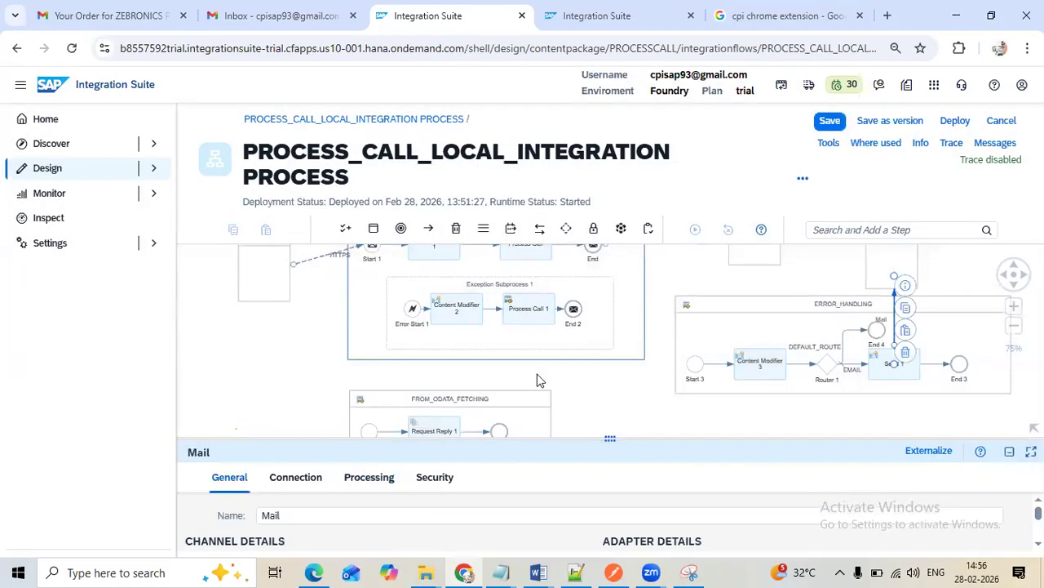
Paste the copied adapter configuration into Send 1's Mail channel and check its connection, processing and security settings
drag(624, 441, 526, 408)
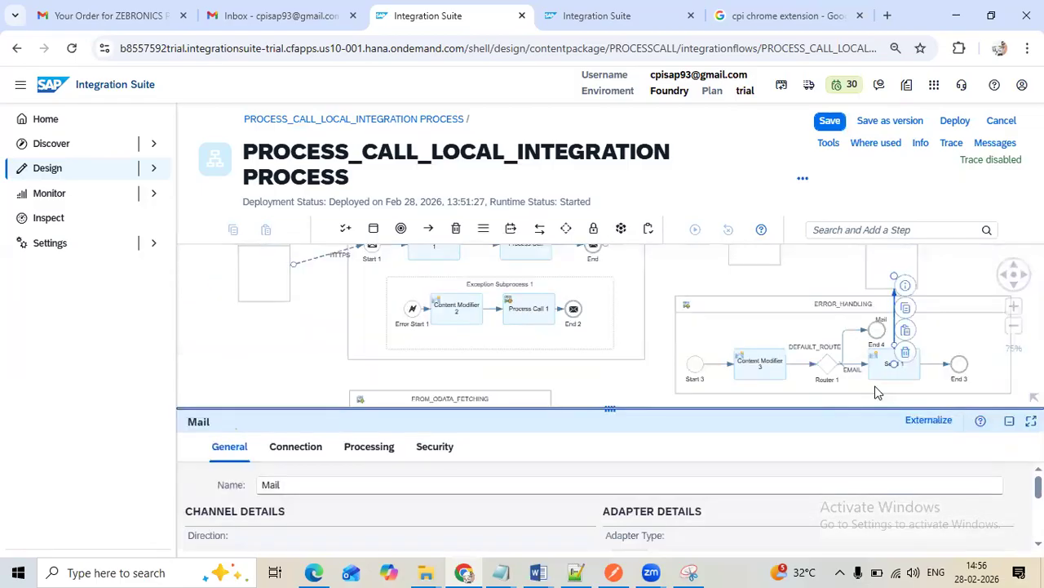
click(905, 329)
click(550, 342)
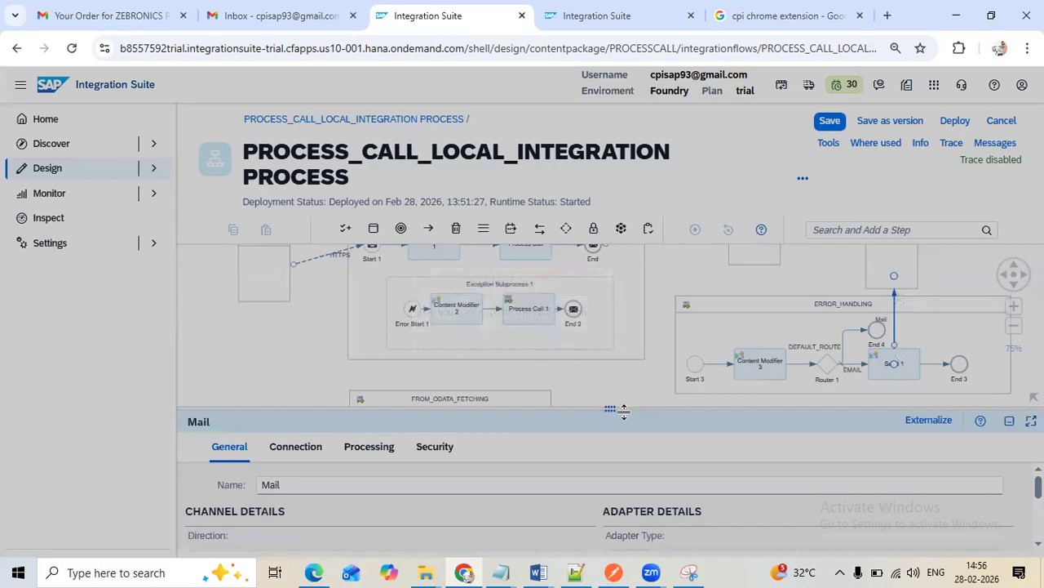
drag(623, 411, 547, 245)
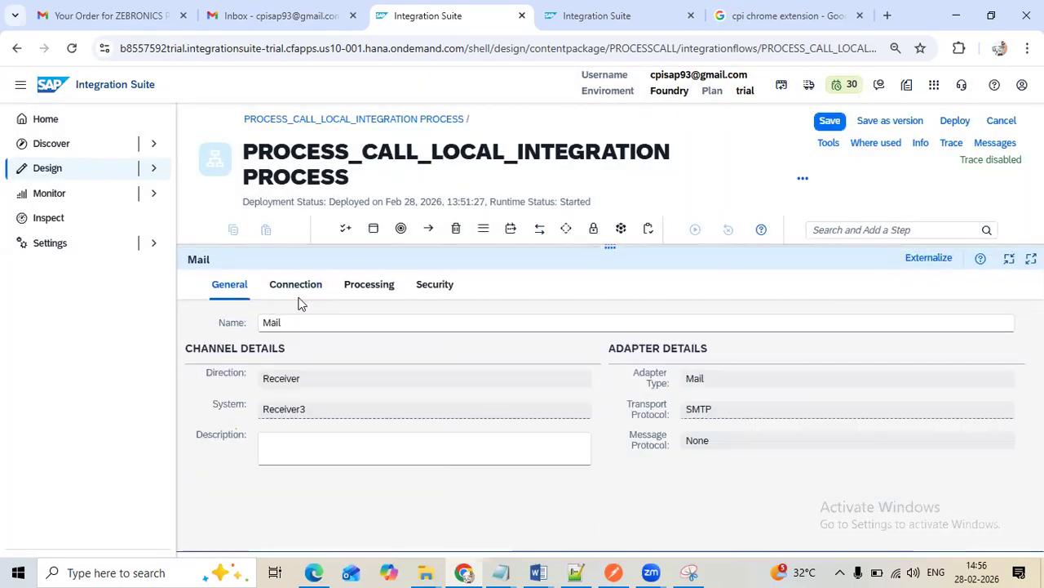
click(298, 294)
click(383, 293)
click(426, 294)
Set the mail subject of Send 1's channel to Error_handling and save the integration flow
click(370, 292)
drag(494, 451, 127, 406)
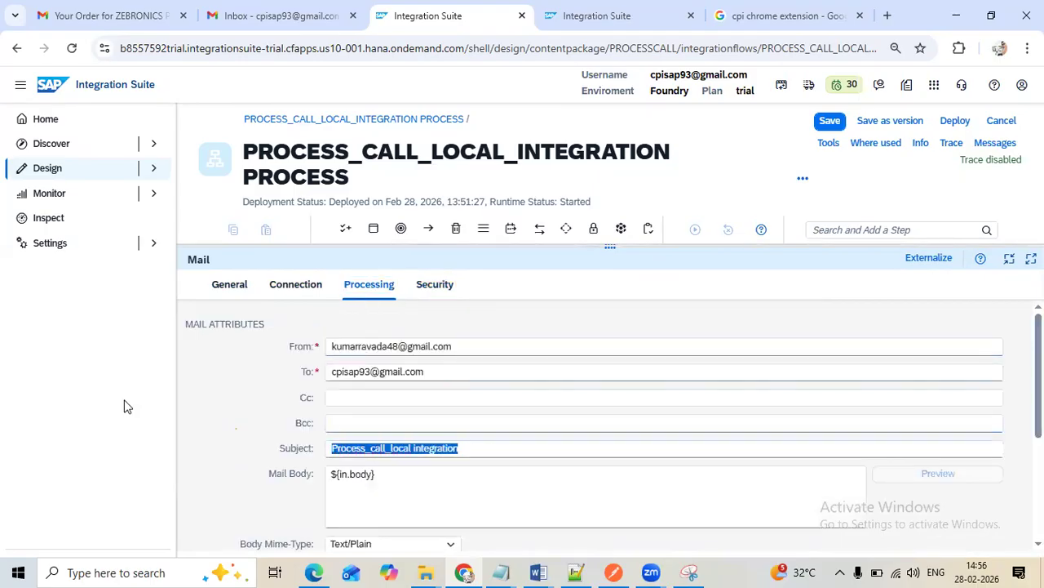
text(E)
text(roor)
key(BackSpace)
key(BackSpace)
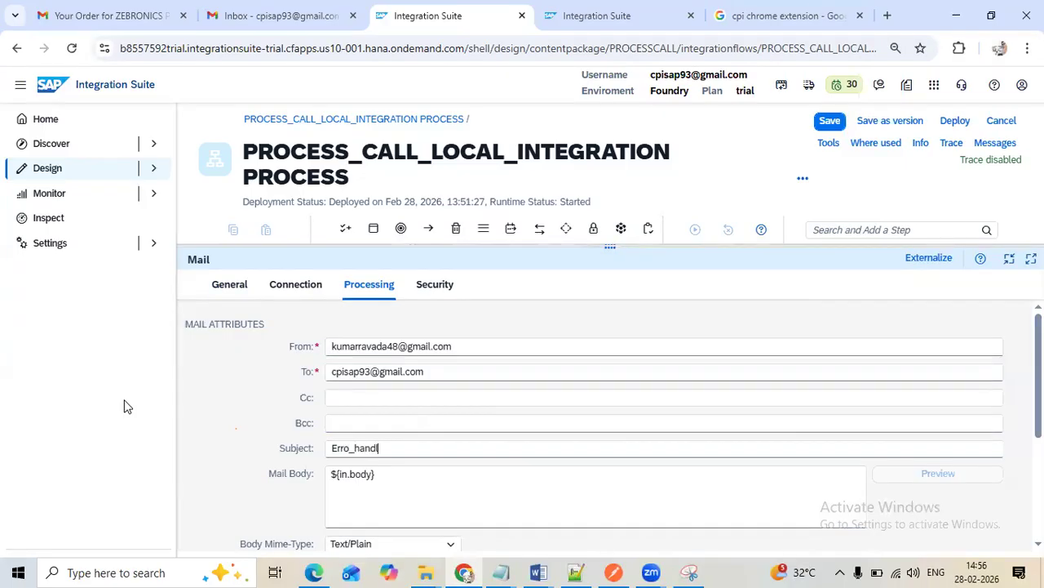
click(352, 450)
text(r)
click(830, 122)
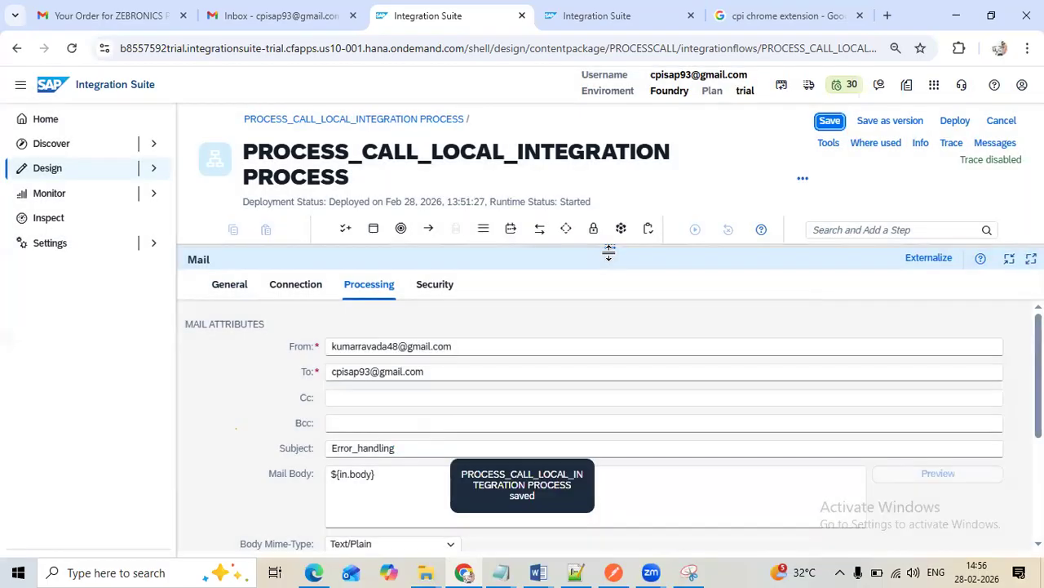
drag(605, 251, 612, 473)
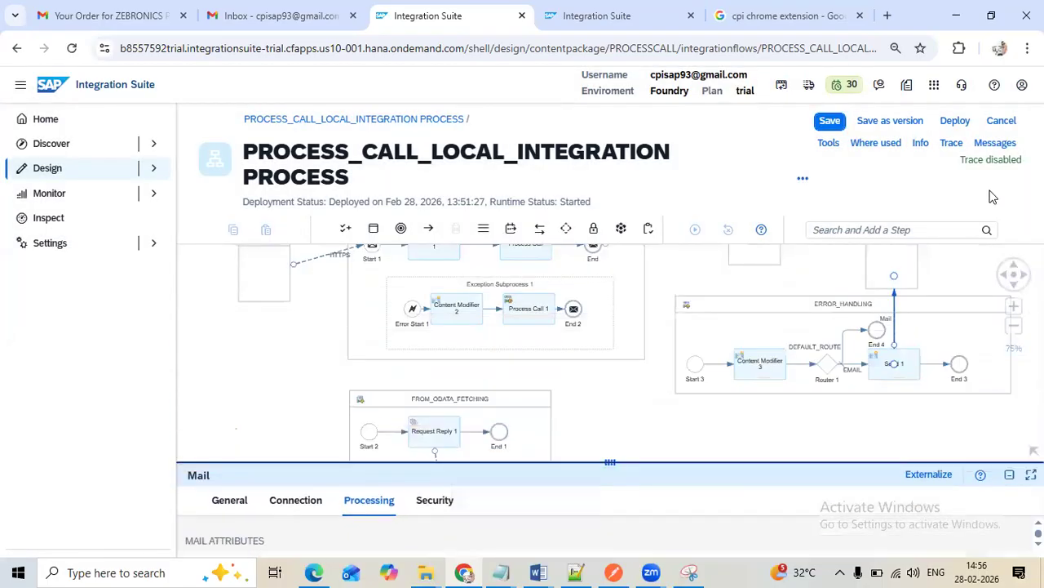
click(830, 122)
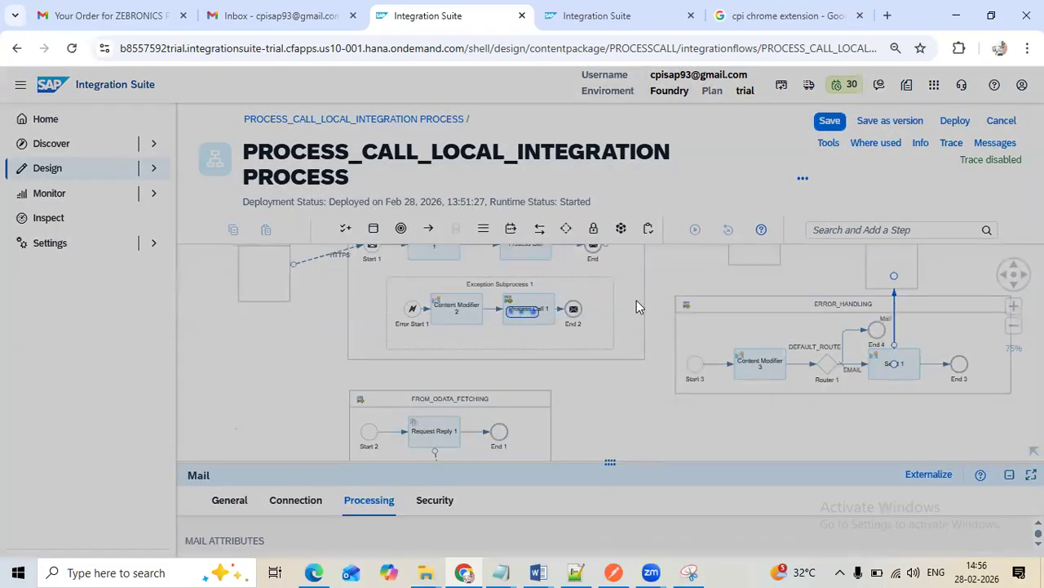
Tidy the diagram by moving End 2 away from Process Call 1 and repositioning Sender and Receiver2 beside the main integration process
click(574, 310)
drag(574, 310, 593, 318)
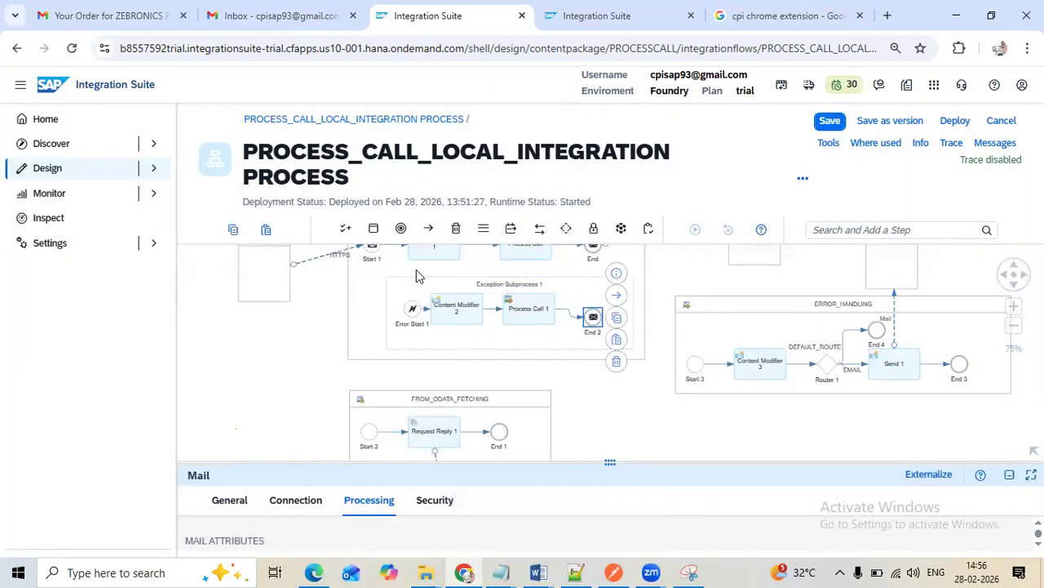
click(1014, 286)
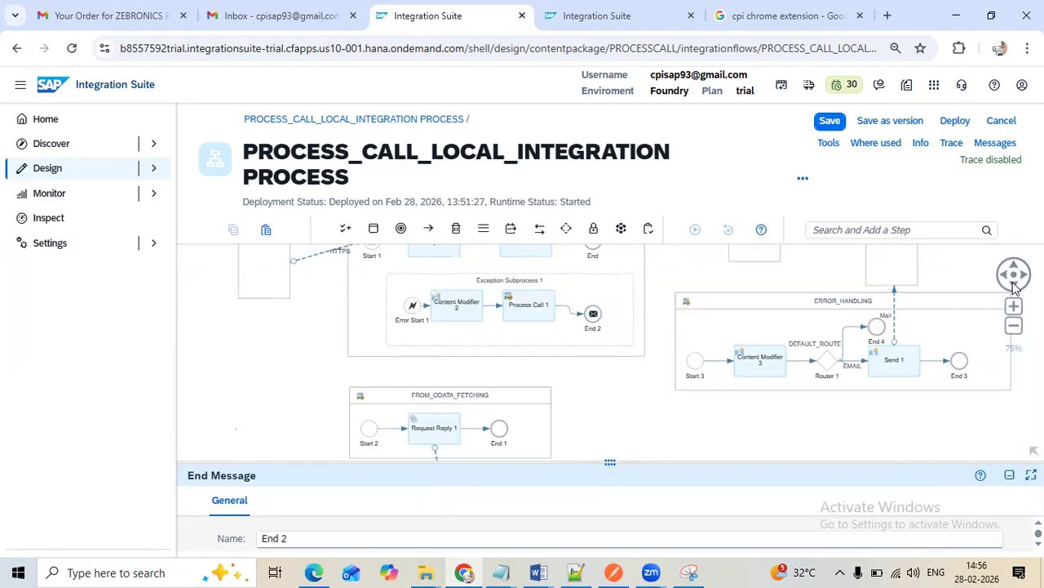
click(1014, 285)
click(1015, 326)
drag(399, 299, 370, 337)
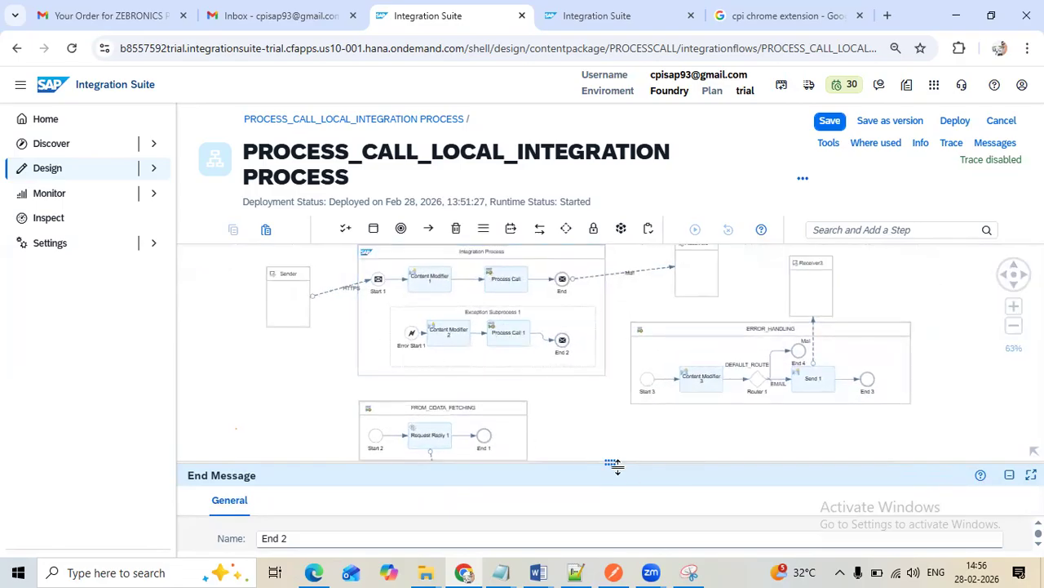
drag(610, 462, 611, 512)
drag(294, 280, 301, 276)
drag(699, 257, 653, 273)
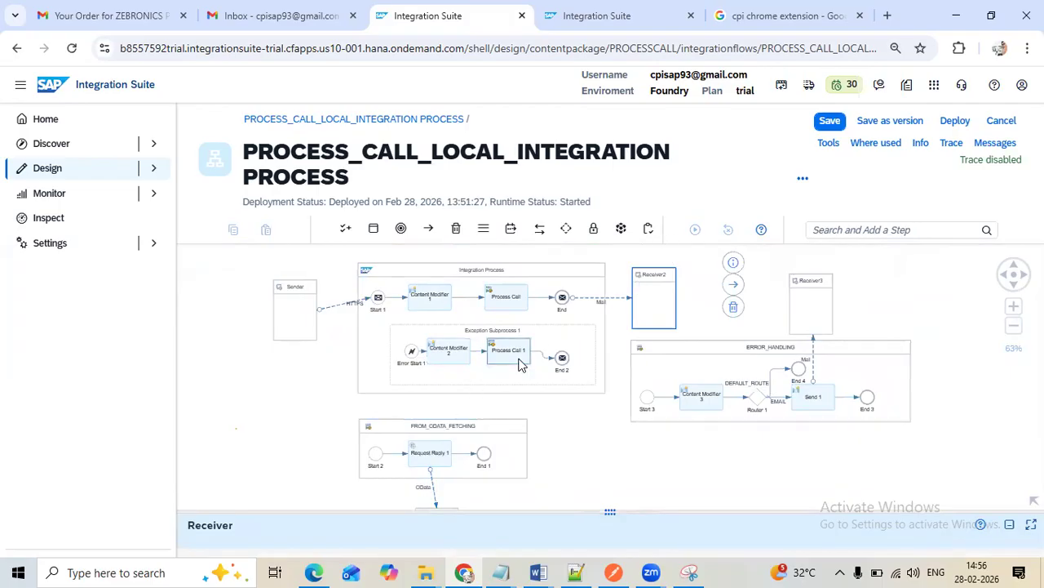
Deploy the integration flow and confirm the deployment
click(610, 299)
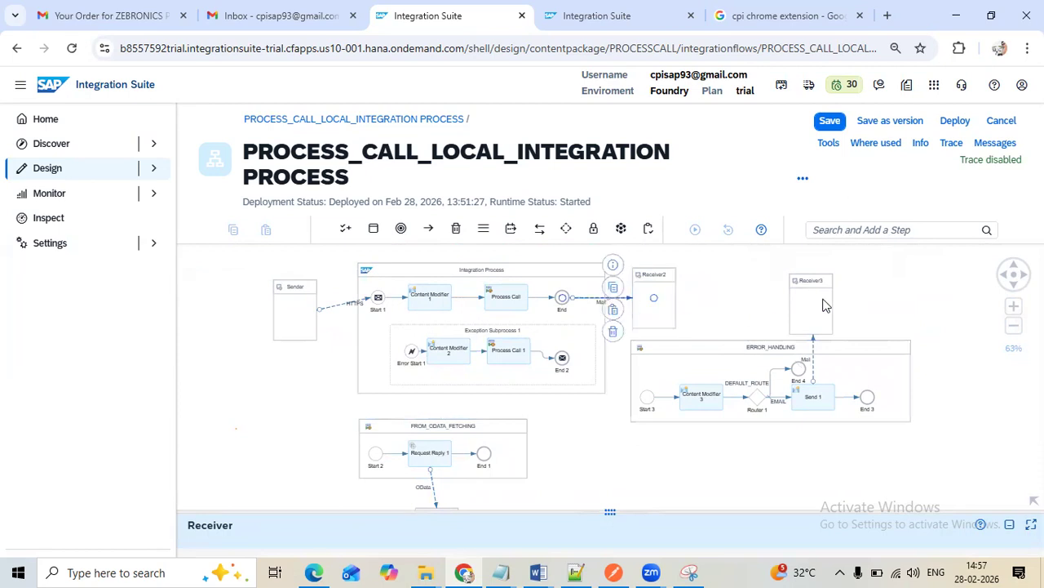
click(820, 326)
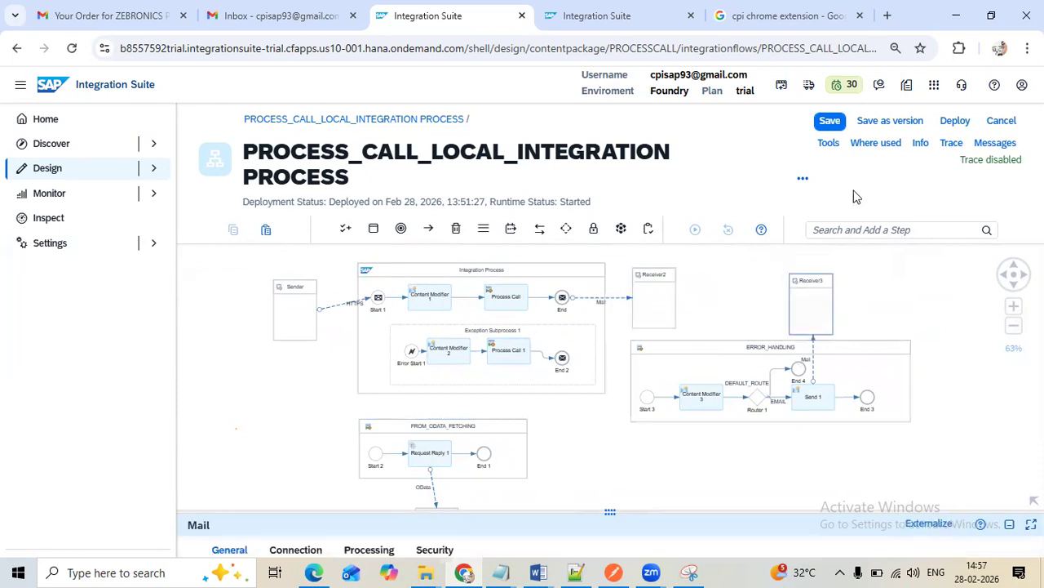
click(521, 367)
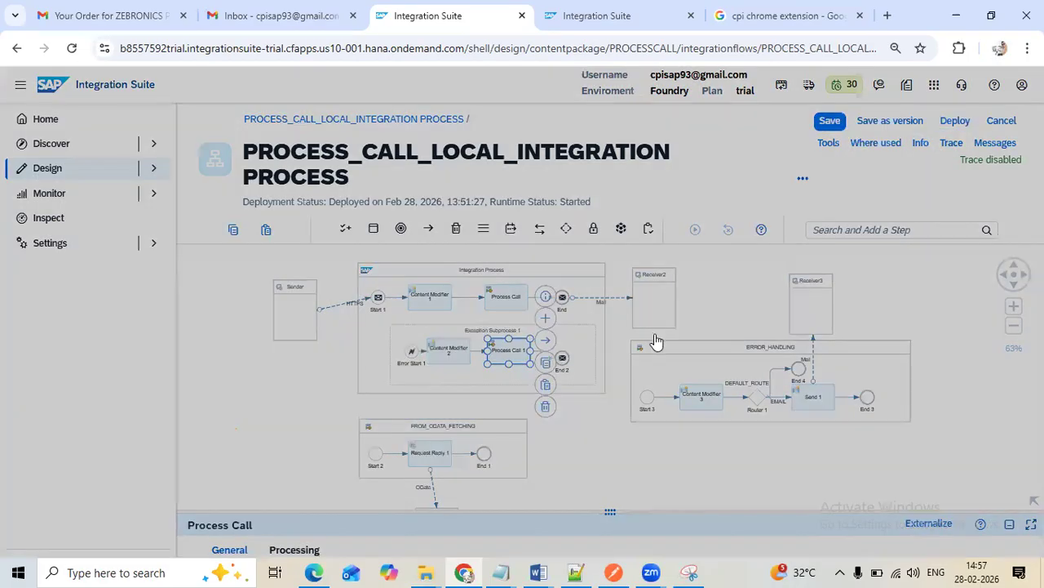
click(607, 360)
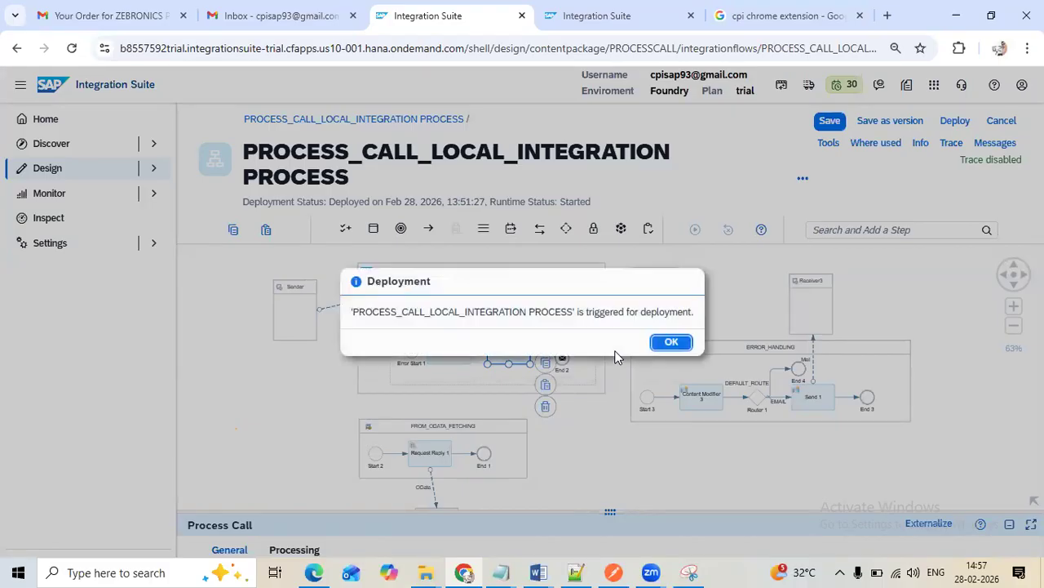
click(663, 344)
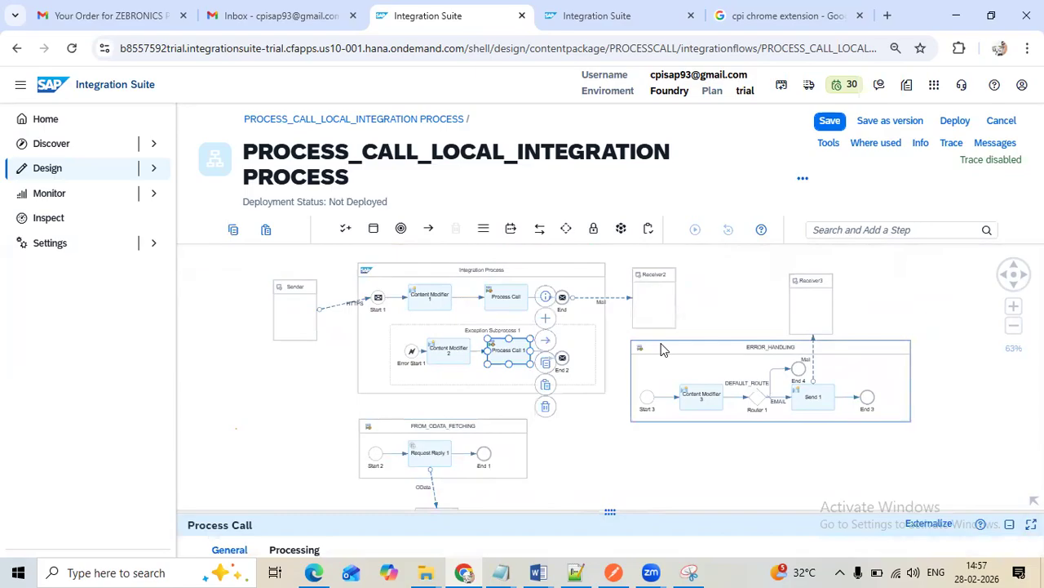
Reload the deployed integration content in the monitoring view to check the flow's deployment status and endpoint
click(617, 18)
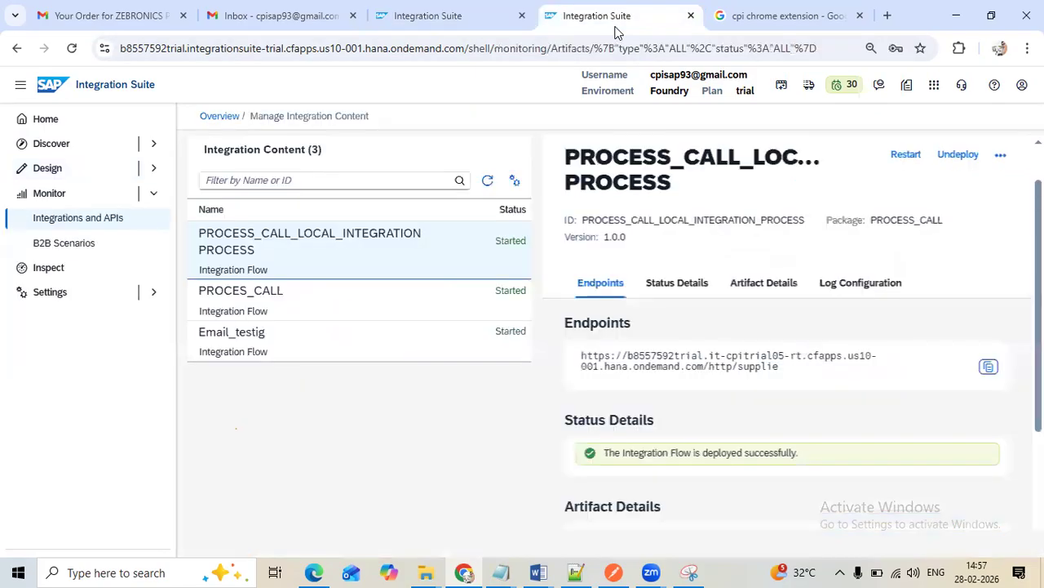
click(487, 181)
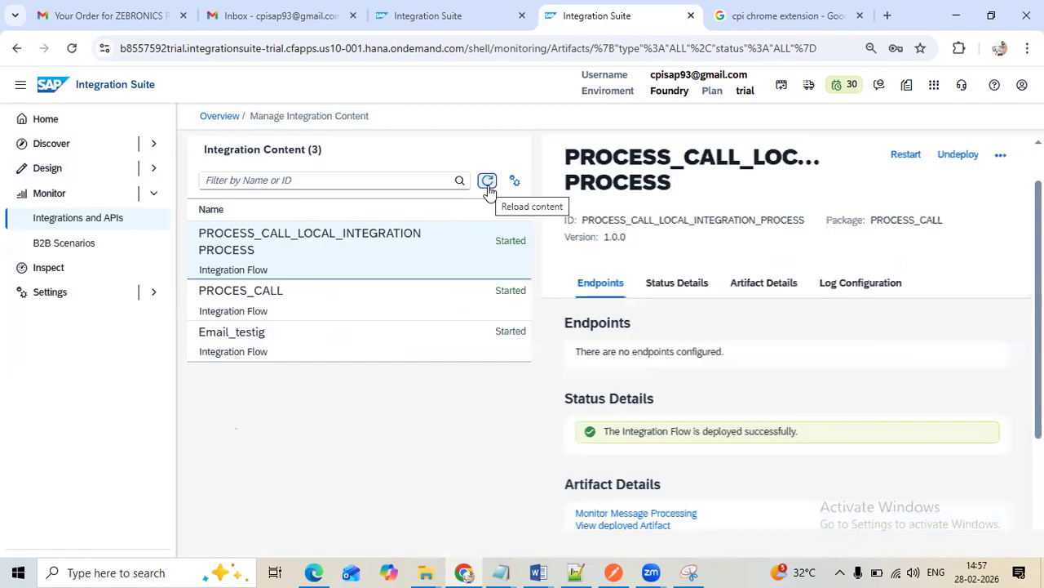
click(487, 180)
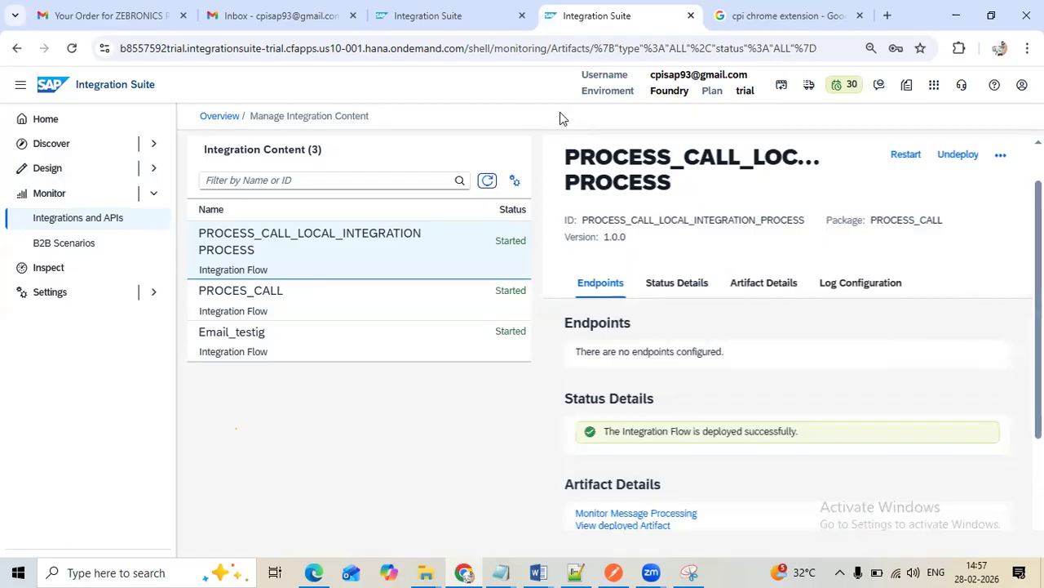
click(487, 180)
Switch to Postman, set the supplier ID in the PROCESS_CALL request body to 0 and send the POST request
click(614, 572)
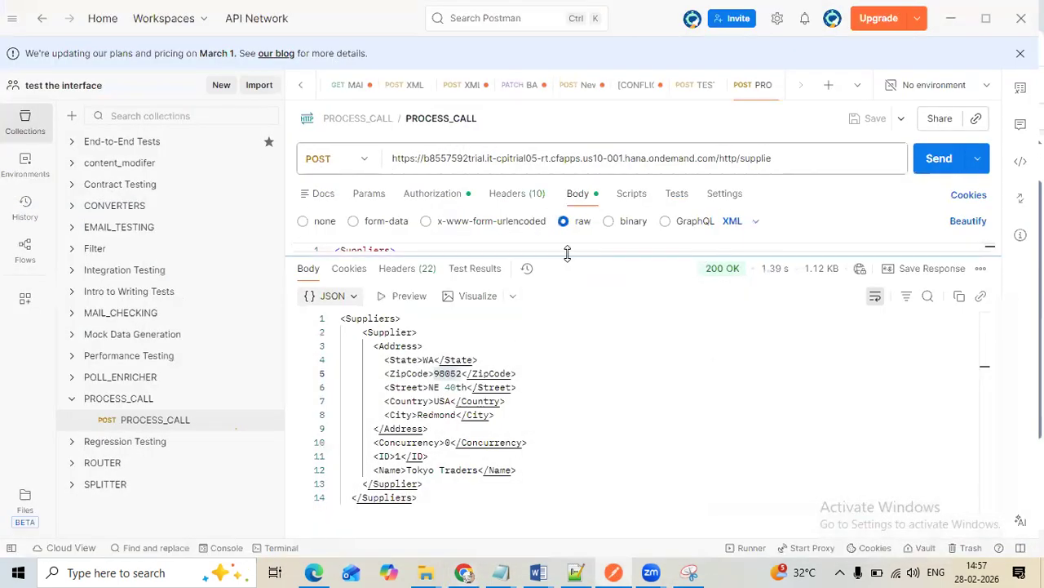
drag(555, 256, 555, 449)
double_click(362, 278)
text(6)
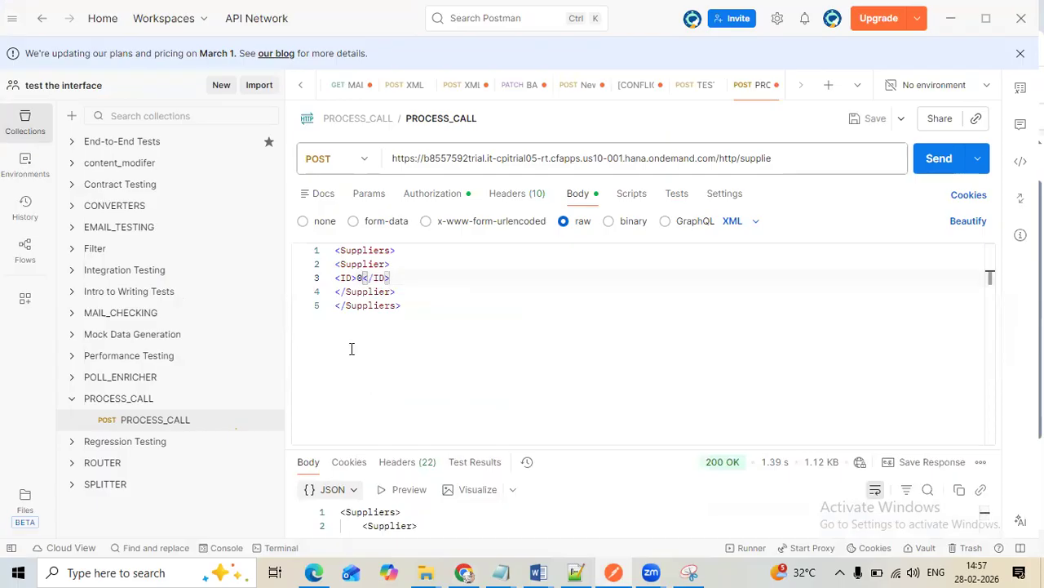
click(938, 160)
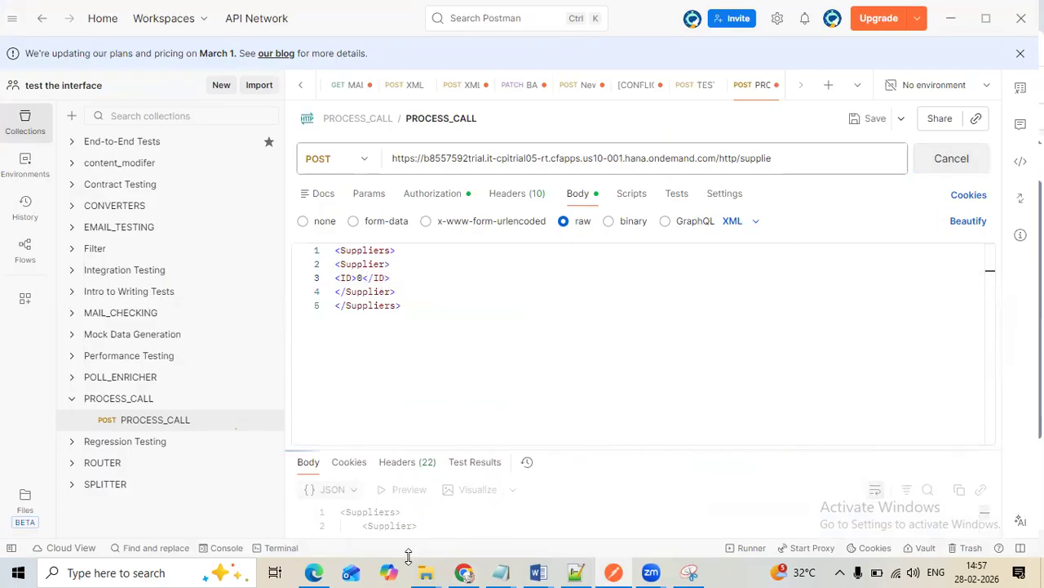
Switch to the Gmail inbox in Chrome and open the new Process_call_local integration mail to check its supplier payload
click(466, 568)
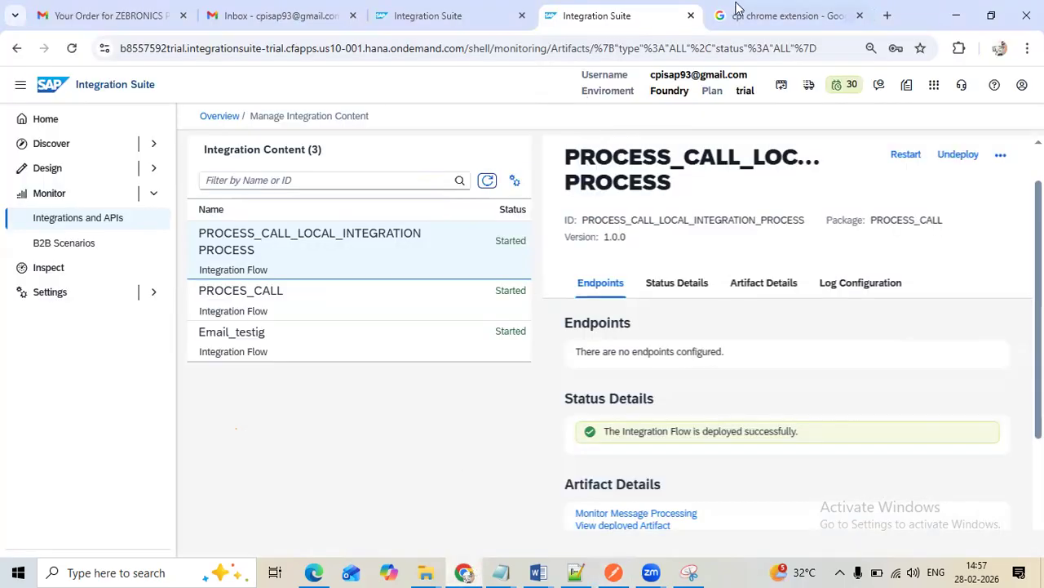
click(737, 10)
click(277, 15)
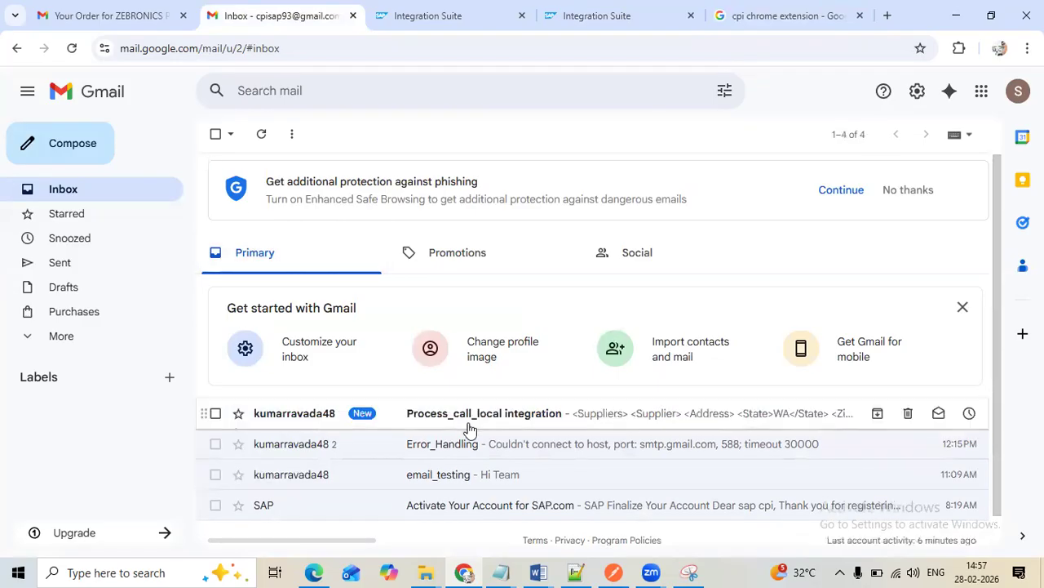
click(470, 430)
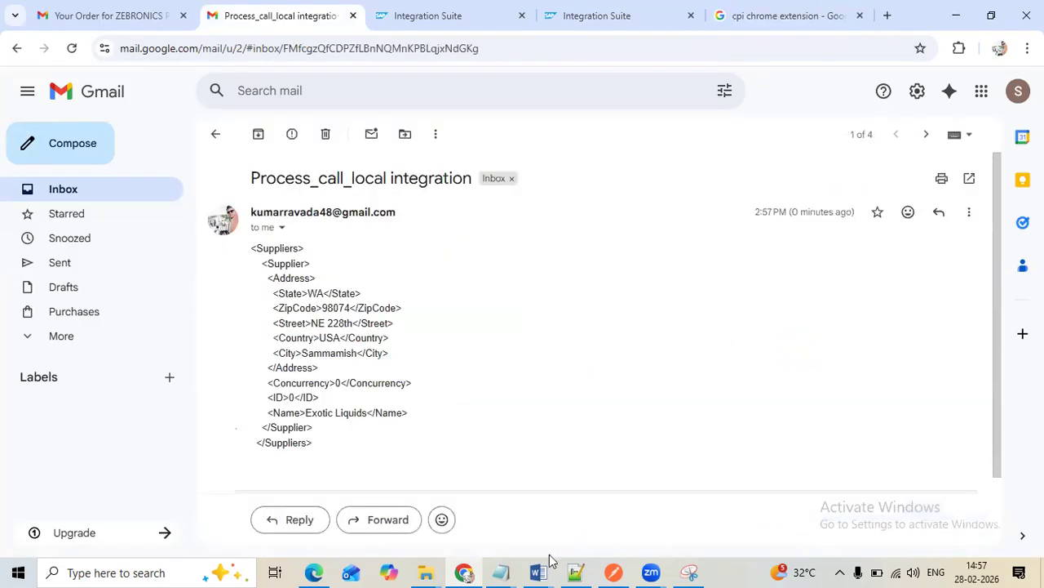
Set the address of the Mail channel between the main process's End event and Receiver2 to smtp.gmail.com:588 and save the integration flow
click(596, 16)
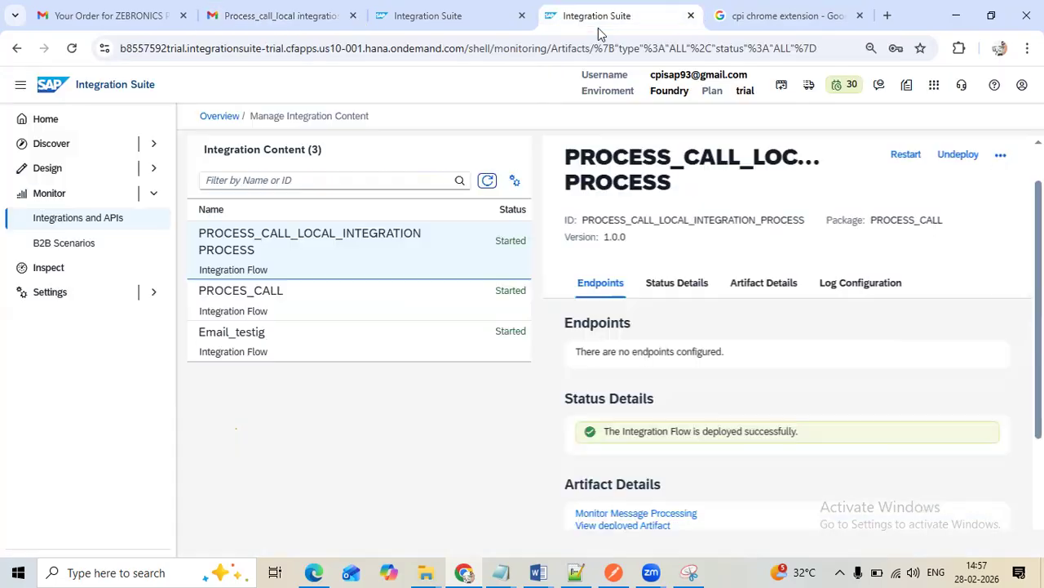
click(483, 20)
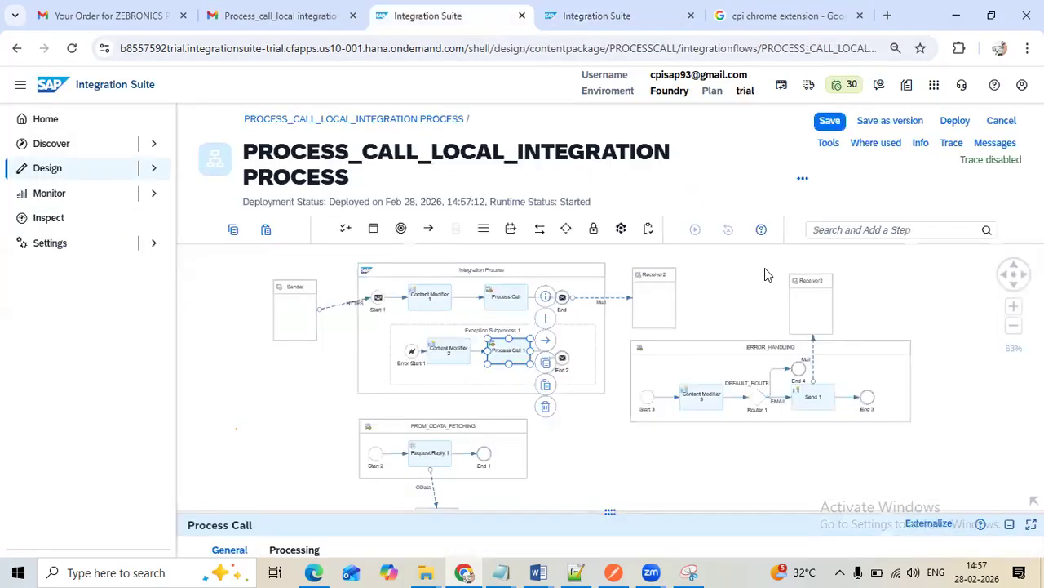
click(599, 299)
drag(618, 511, 517, 240)
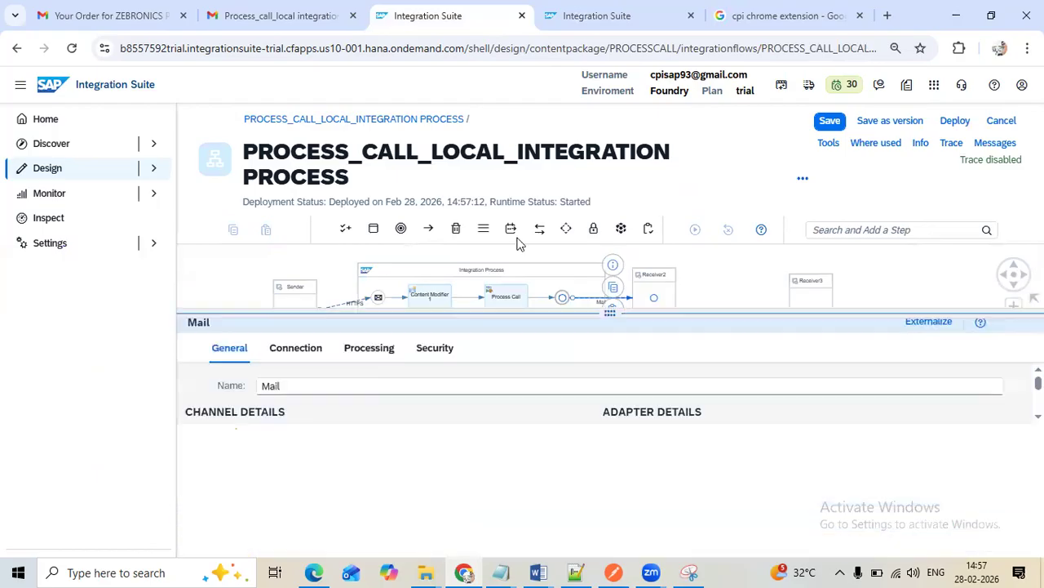
click(314, 285)
click(462, 351)
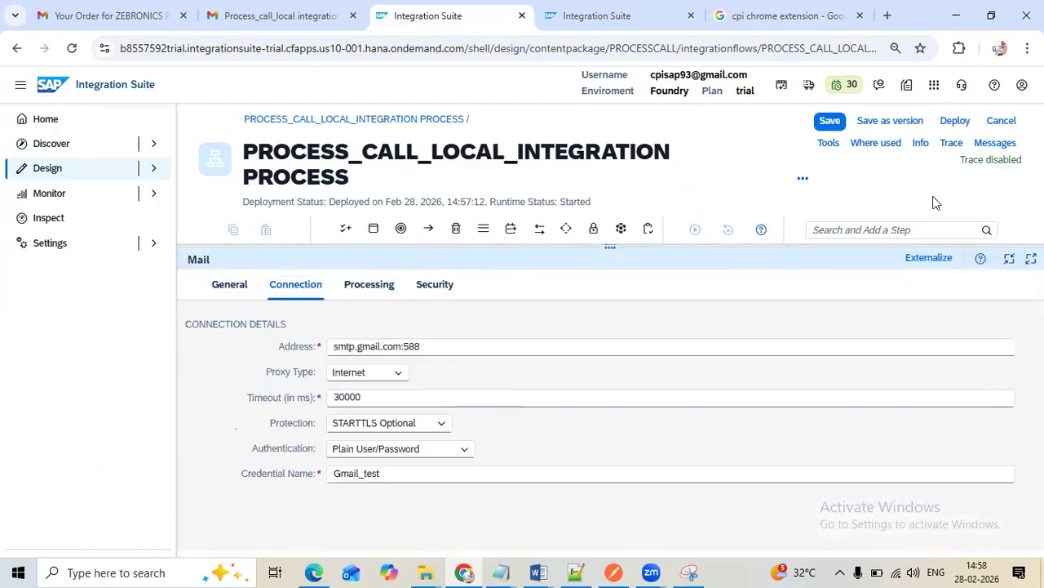
click(827, 124)
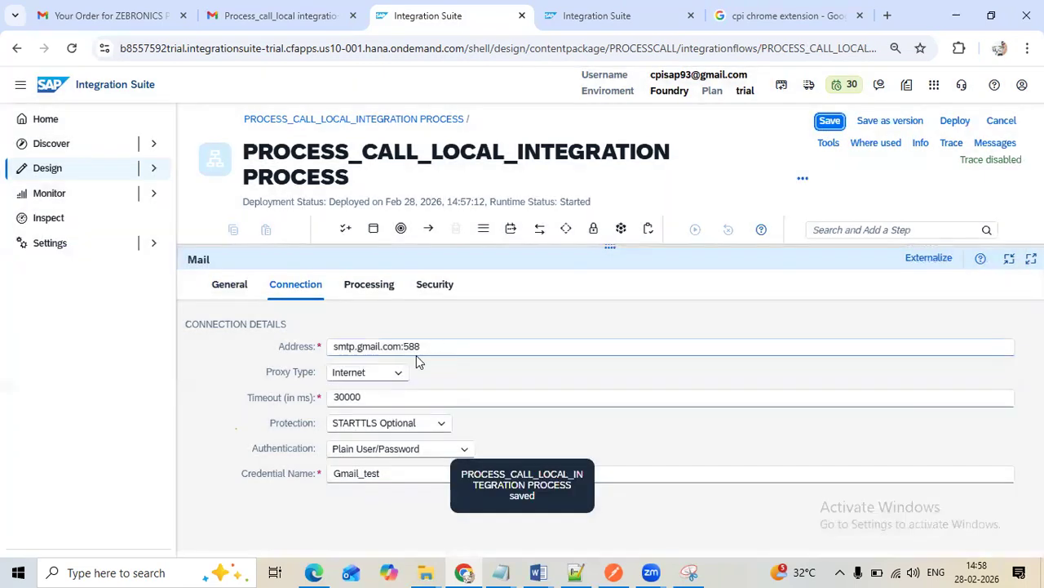
Deploy the integration flow, confirm the deployment and reload the integration content in the monitoring view
click(955, 120)
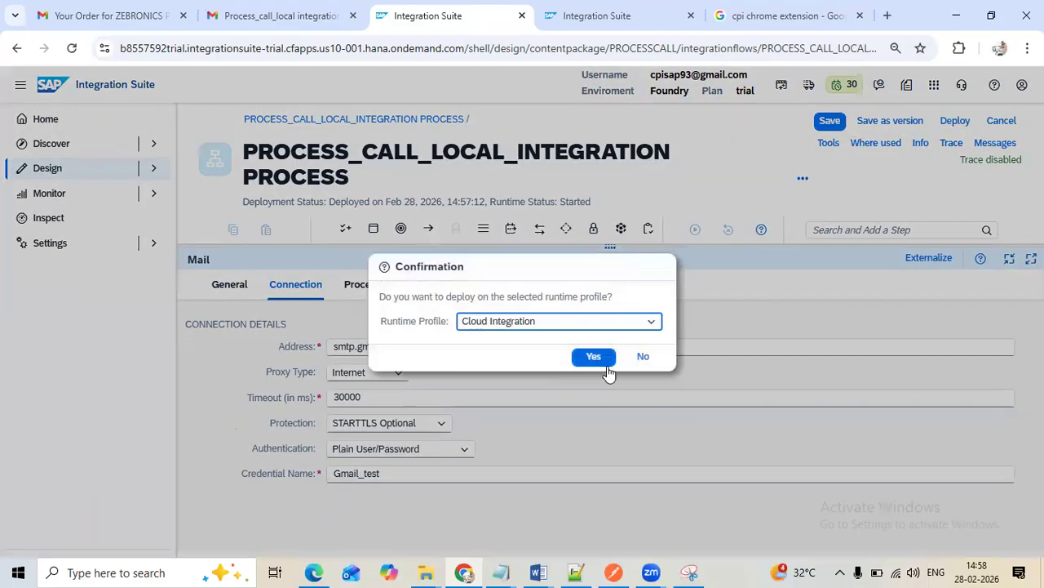
click(600, 359)
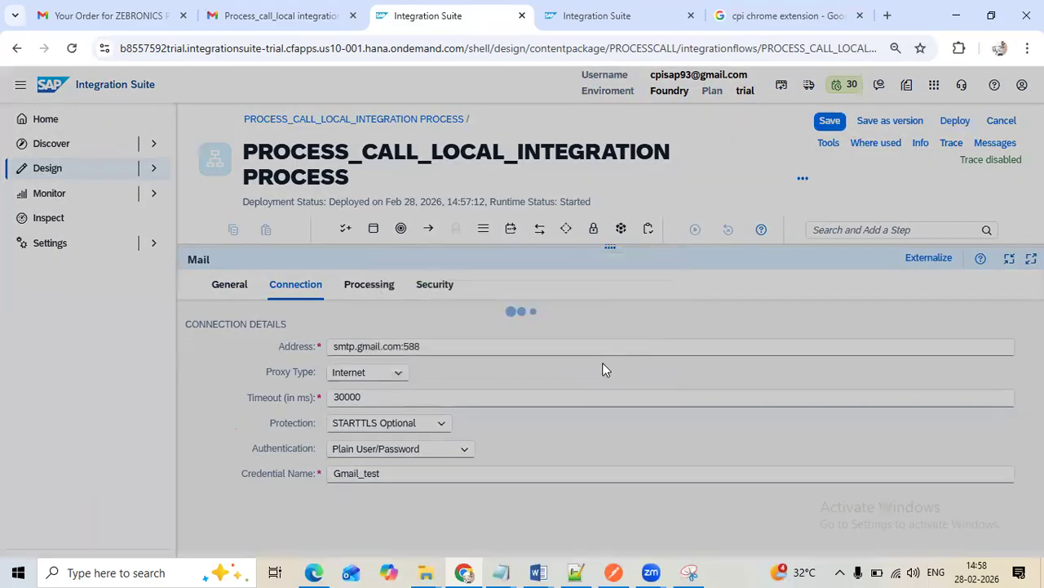
click(671, 343)
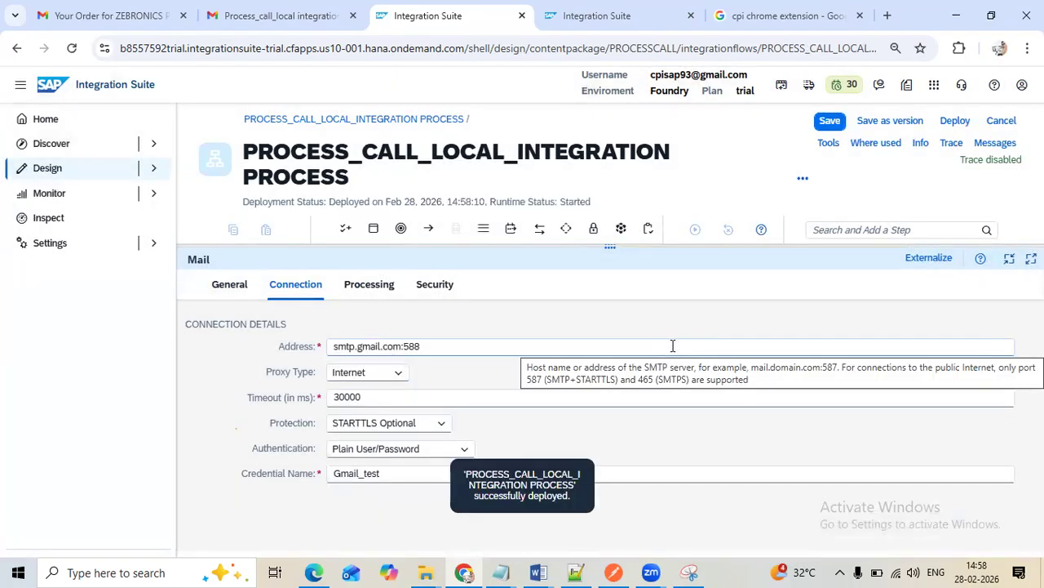
click(608, 16)
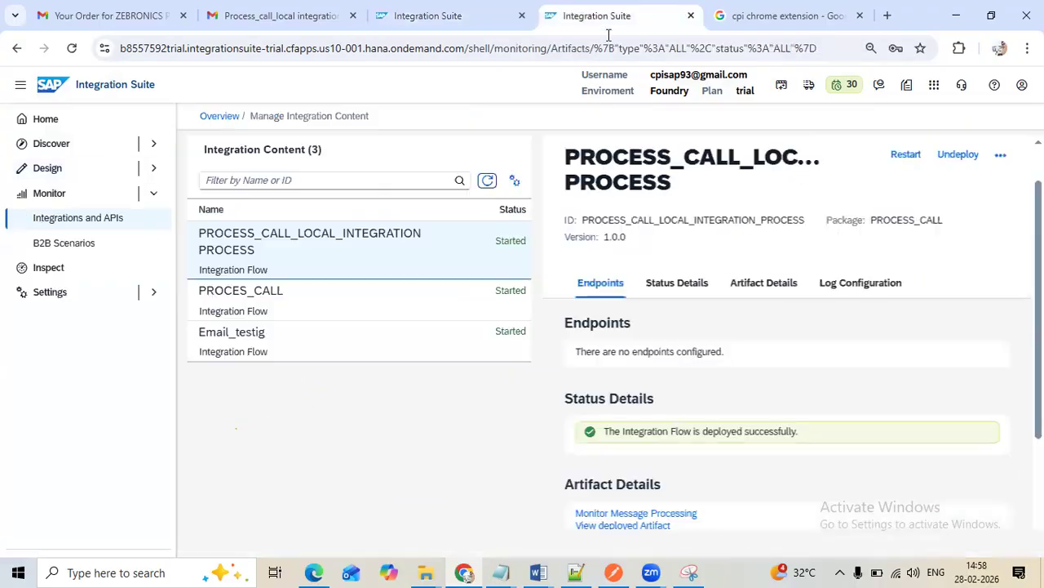
click(487, 180)
Delete the Process_call_local integration, Error_Handling and email_testing mails from the Gmail inbox
click(233, 18)
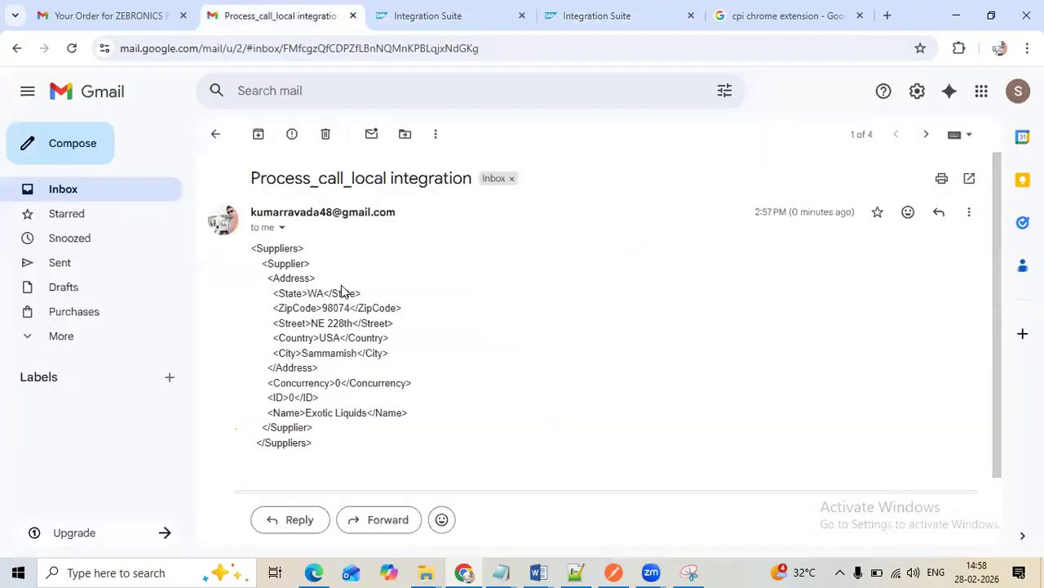
click(325, 134)
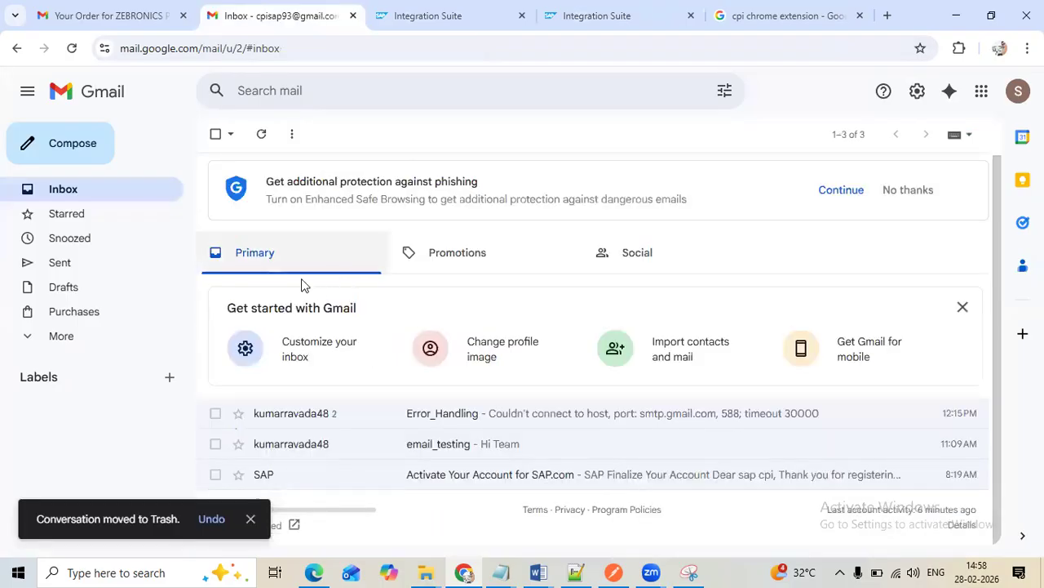
click(216, 413)
click(215, 443)
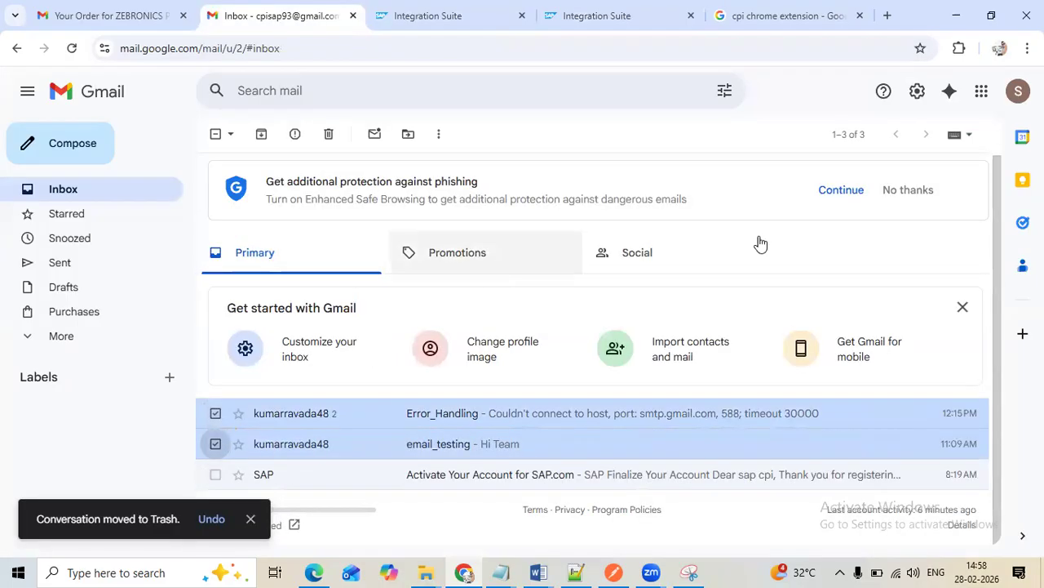
click(329, 134)
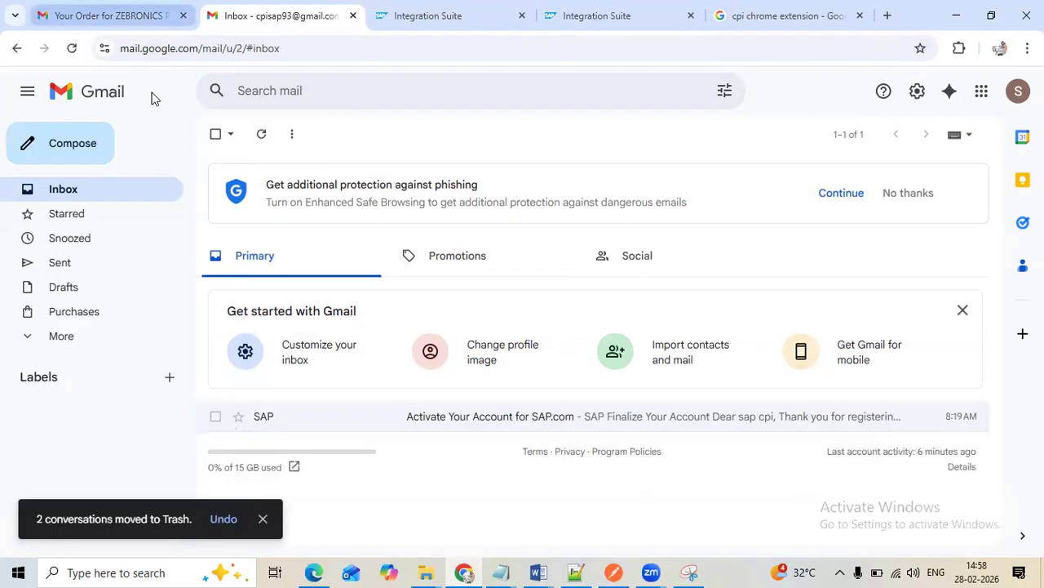
Resend the PROCESS_CALL POST request with supplier ID 0 from Postman and return to Chrome
click(612, 570)
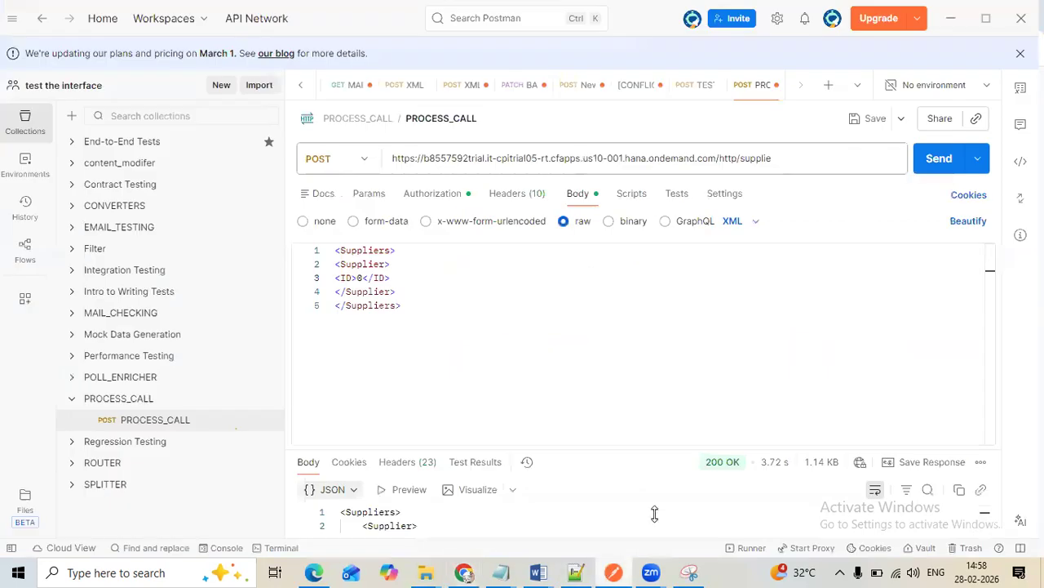
click(938, 158)
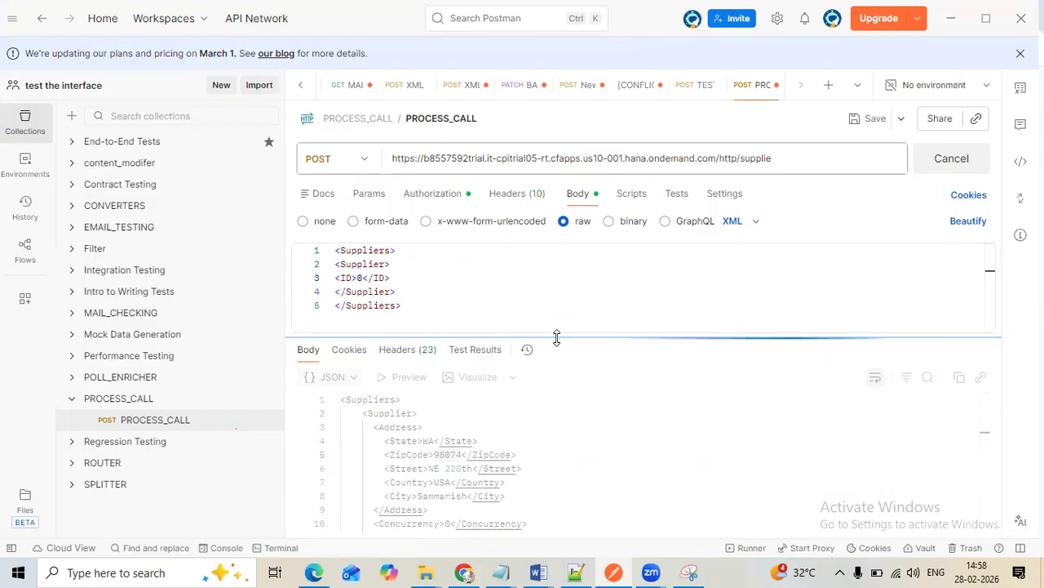
click(464, 572)
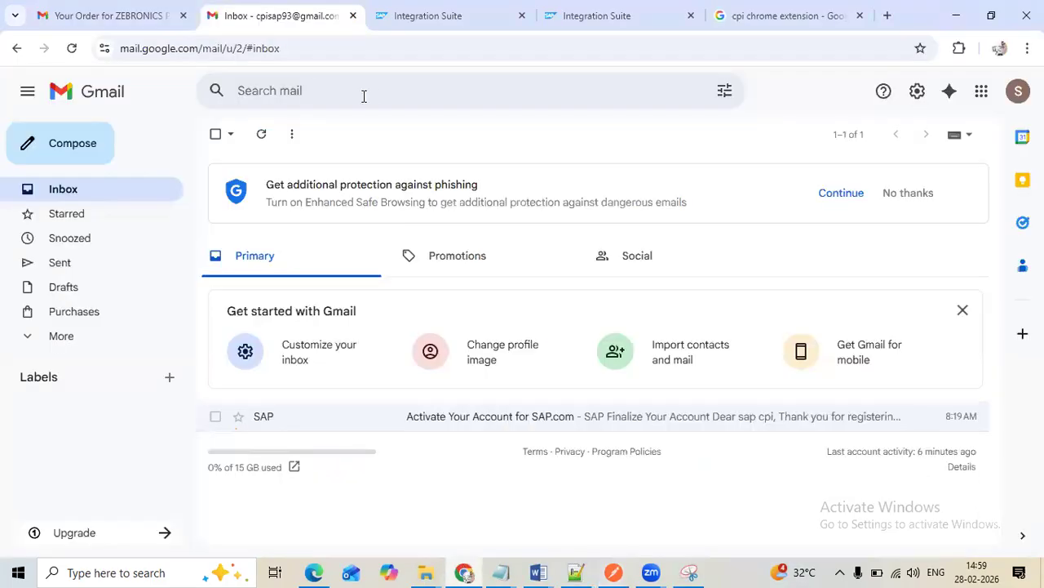
Set the deployed PROCESS_CALL_LOCAL_INTEGRATION PROCESS flow's log level to Trace, then open and reload its message processing monitor
click(576, 24)
click(486, 179)
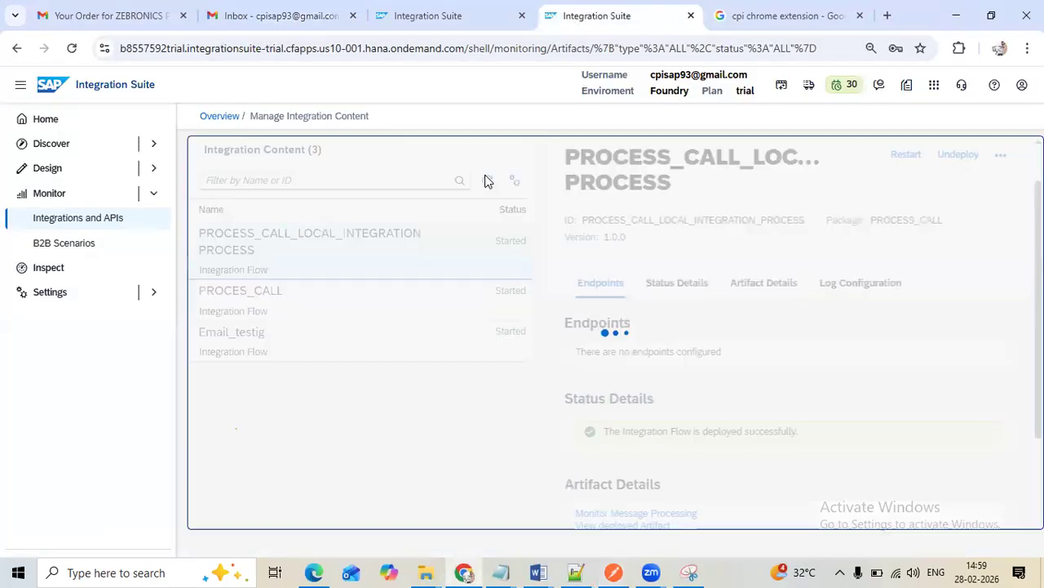
scroll(674, 338, down, 5)
scroll(678, 408, up, 1)
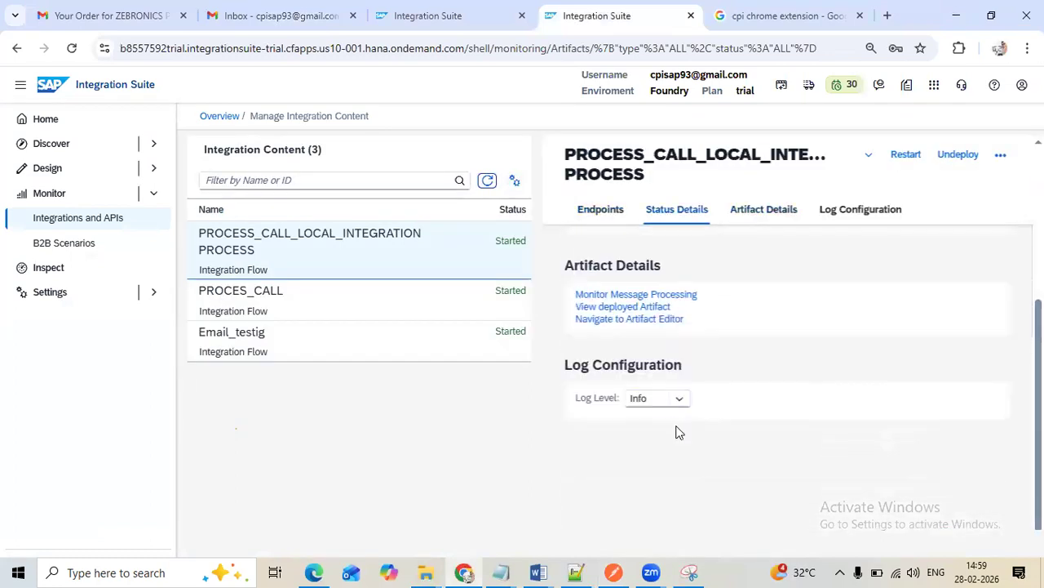
click(658, 400)
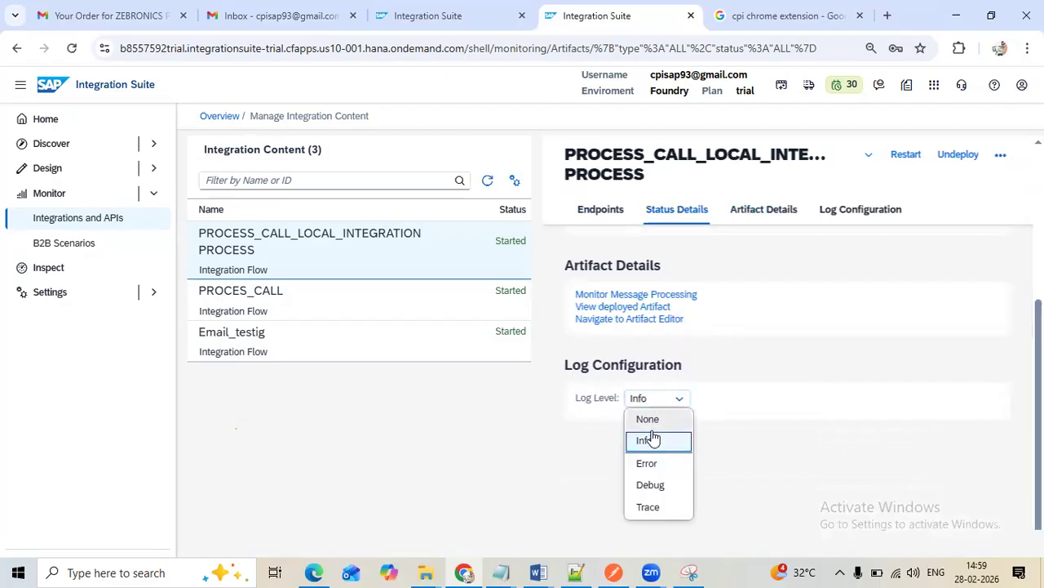
click(648, 507)
click(579, 355)
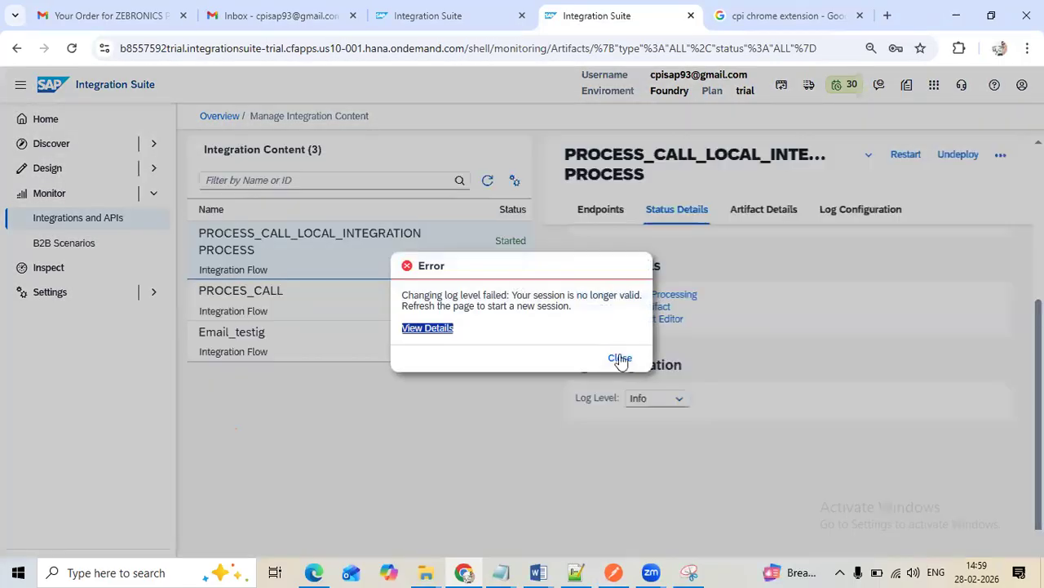
click(620, 359)
click(622, 295)
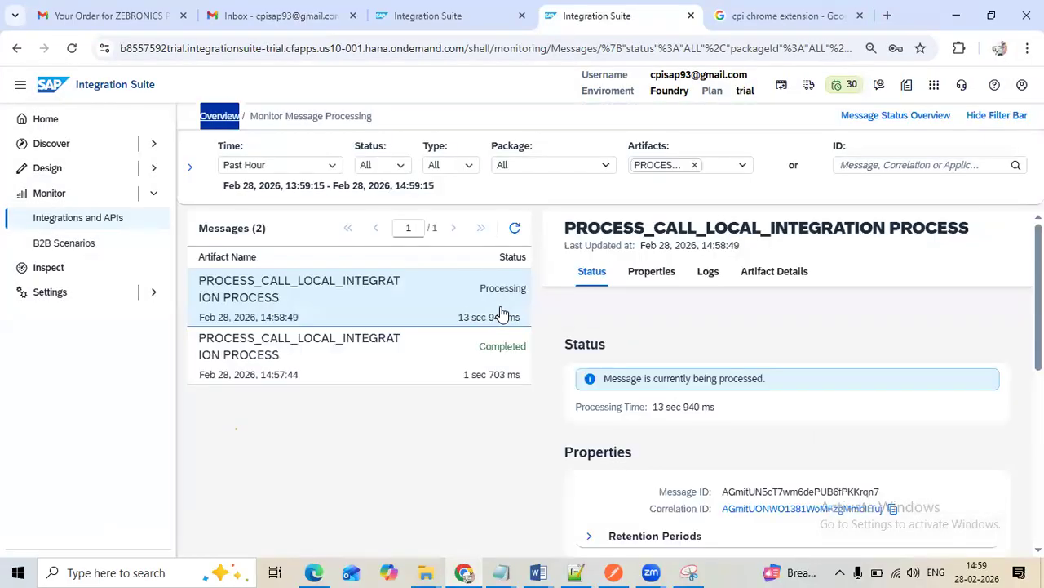
click(514, 229)
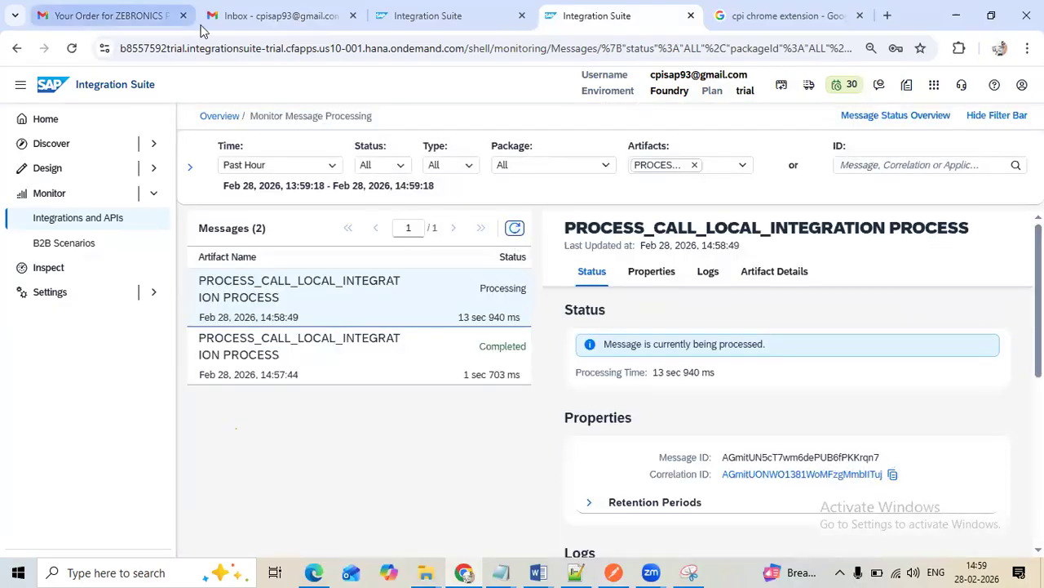
Activate tracing for the integration flow from its design editor and acknowledge the information dialog
click(472, 20)
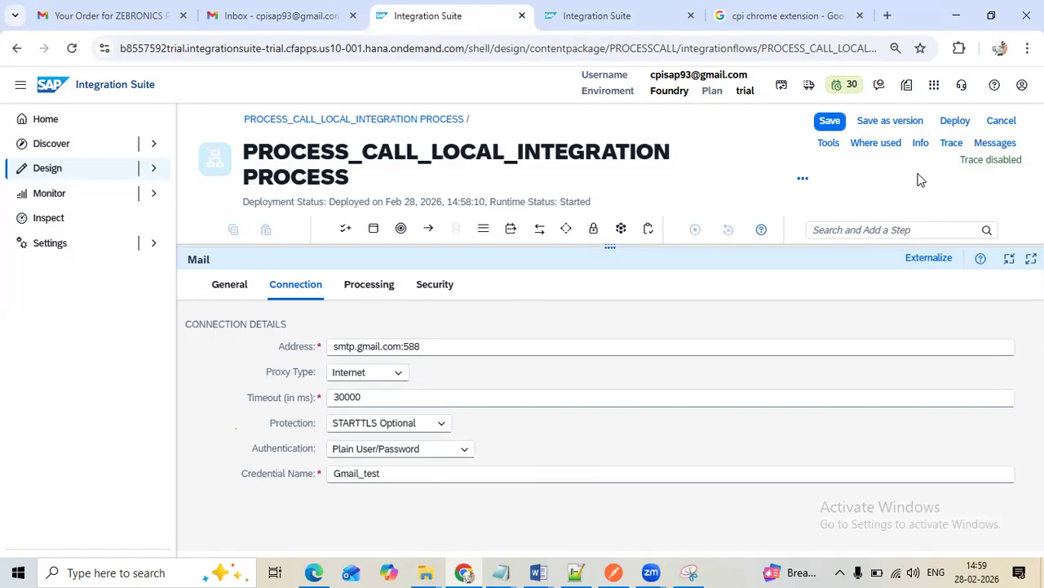
click(951, 143)
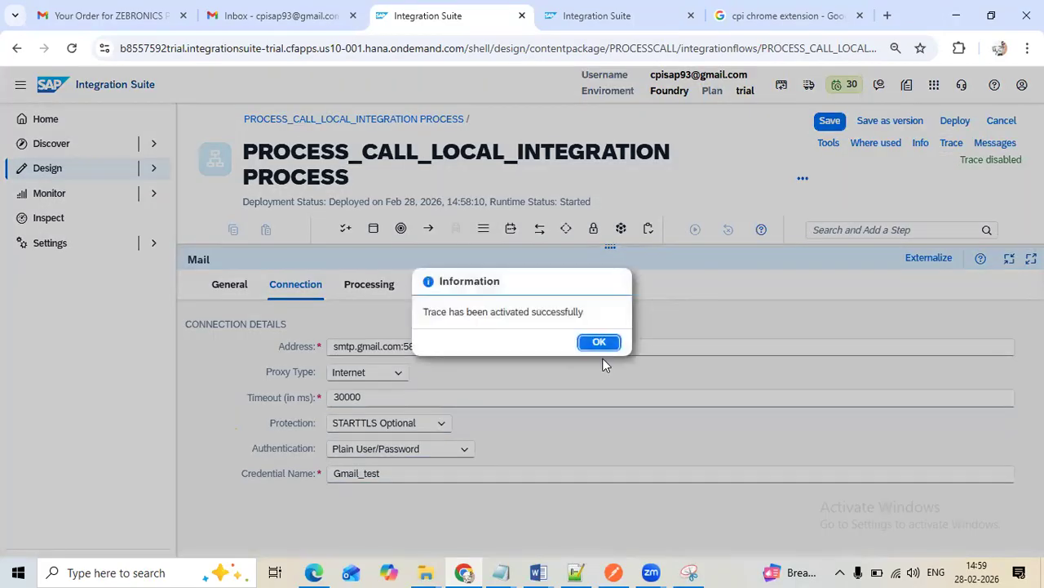
click(599, 342)
Reload the flow's processed messages to check the latest message's status and details, and look for the error mail in the Gmail inbox
click(575, 16)
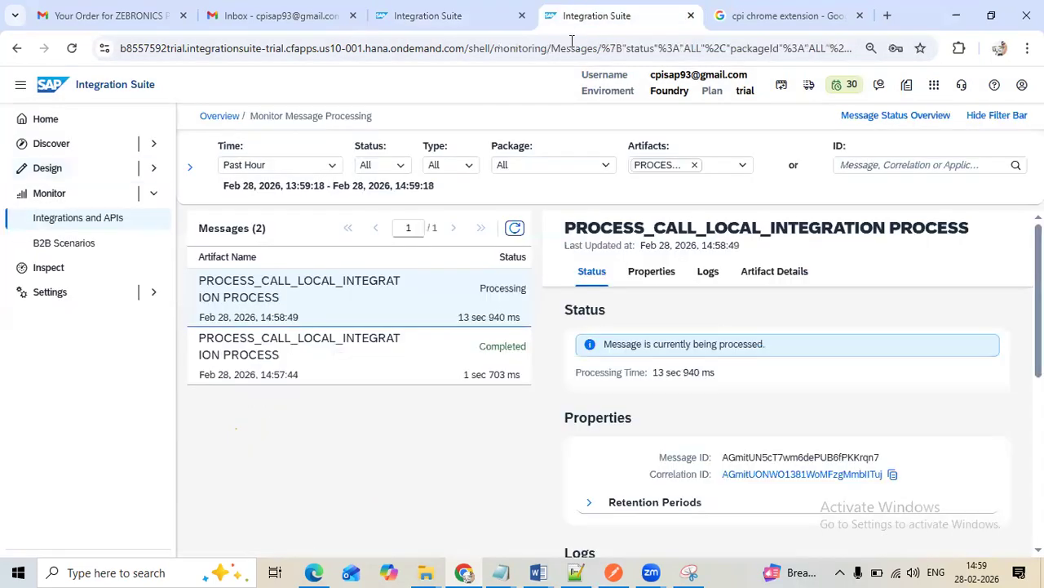
click(515, 229)
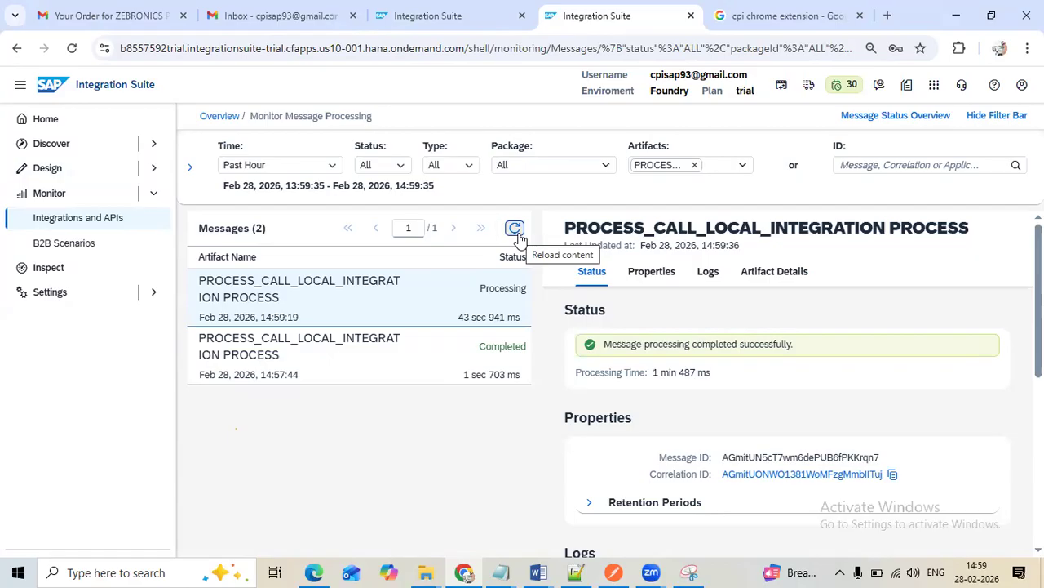
click(516, 230)
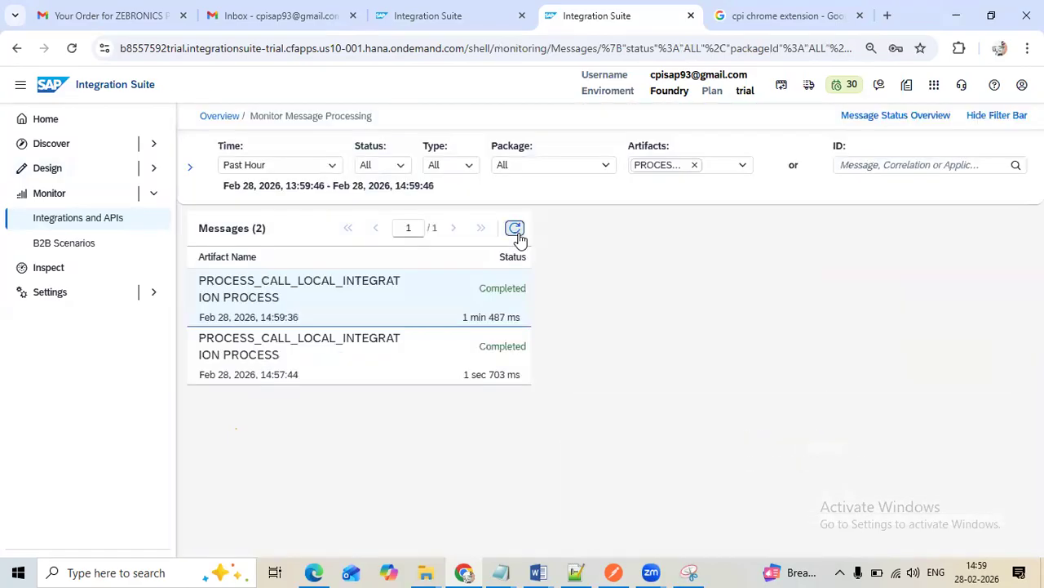
scroll(645, 378, down, 1)
scroll(652, 388, down, 5)
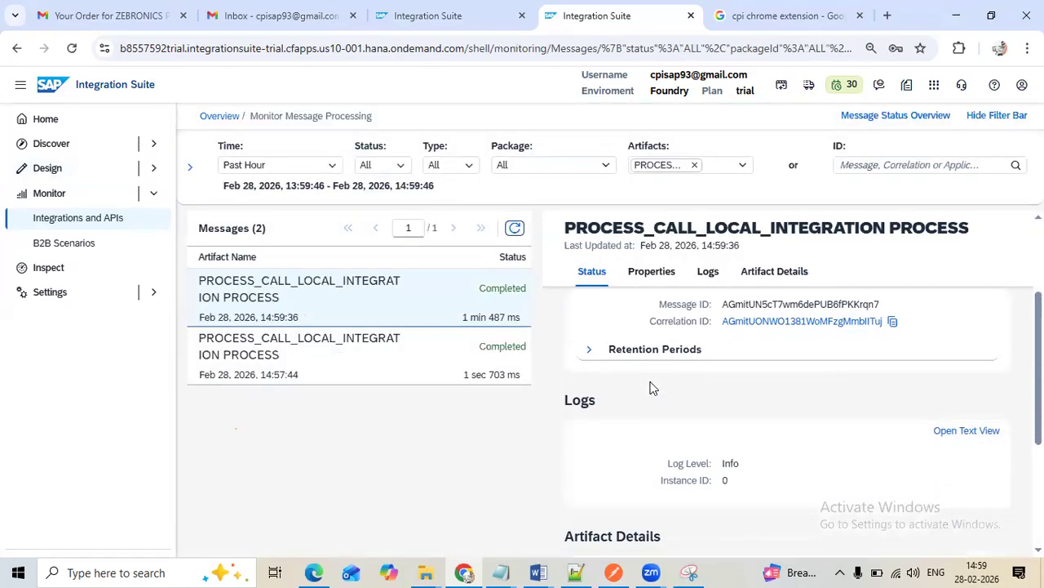
click(219, 23)
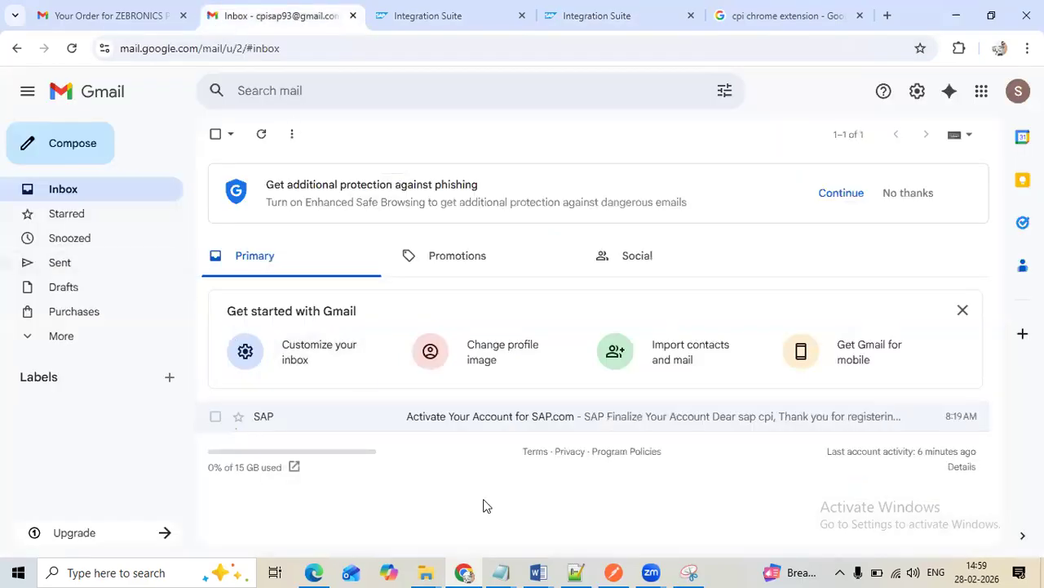
Reload the Gmail inbox, check the PROCESS_CALL response in Postman, and refresh the message monitor to review the latest message's details
click(72, 51)
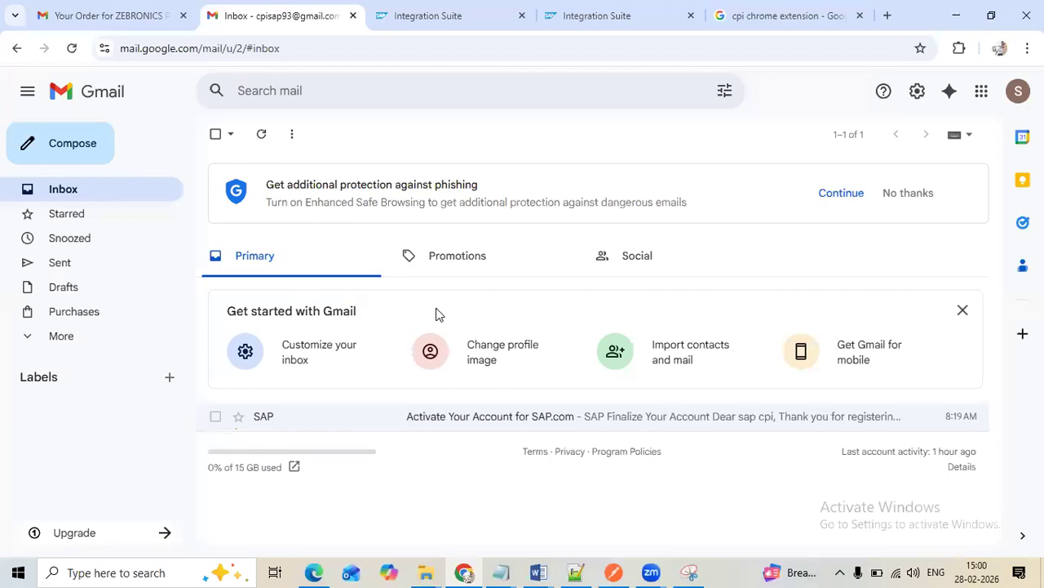
click(606, 30)
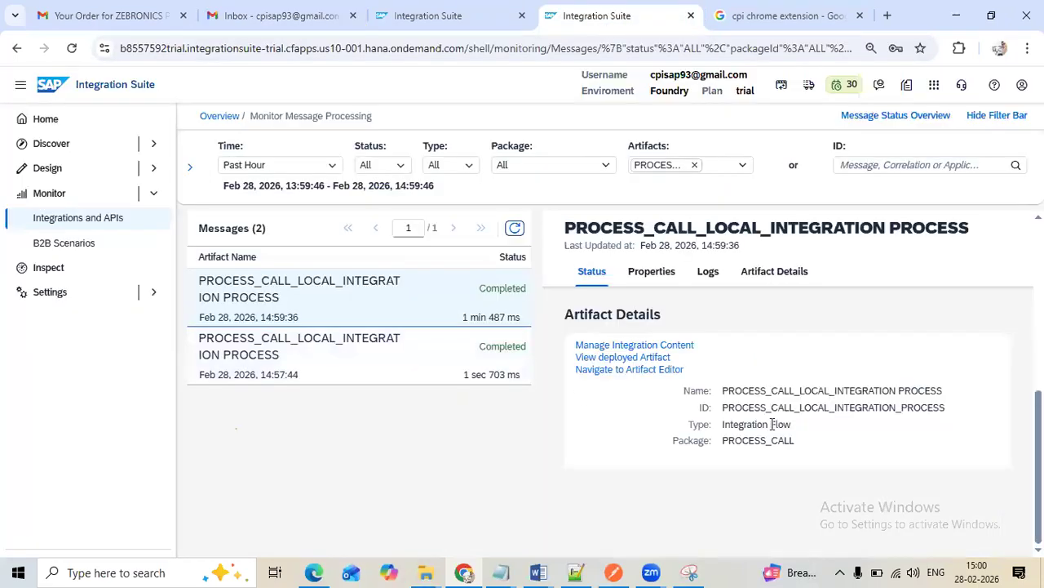
click(624, 569)
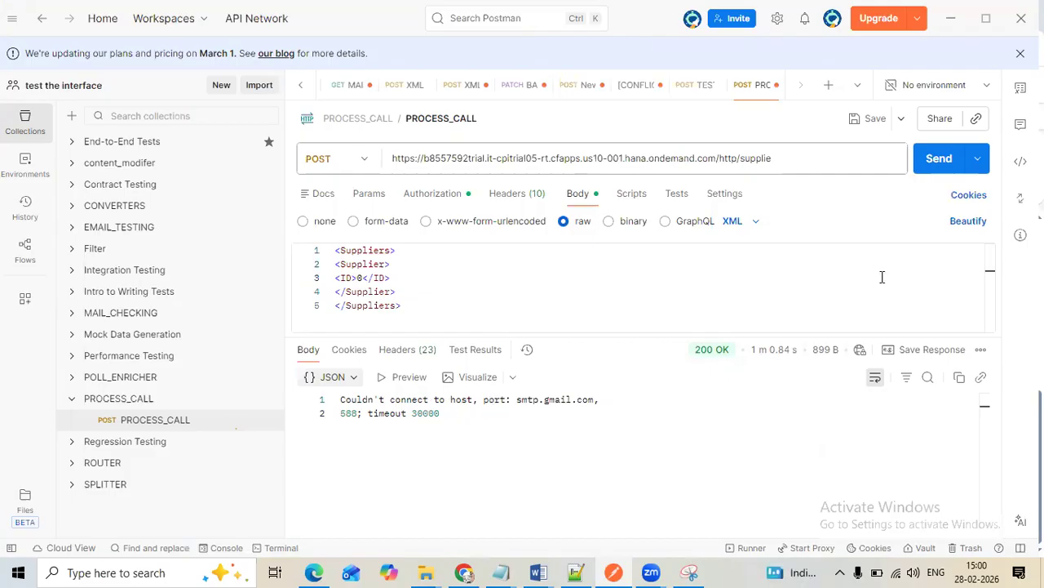
click(464, 569)
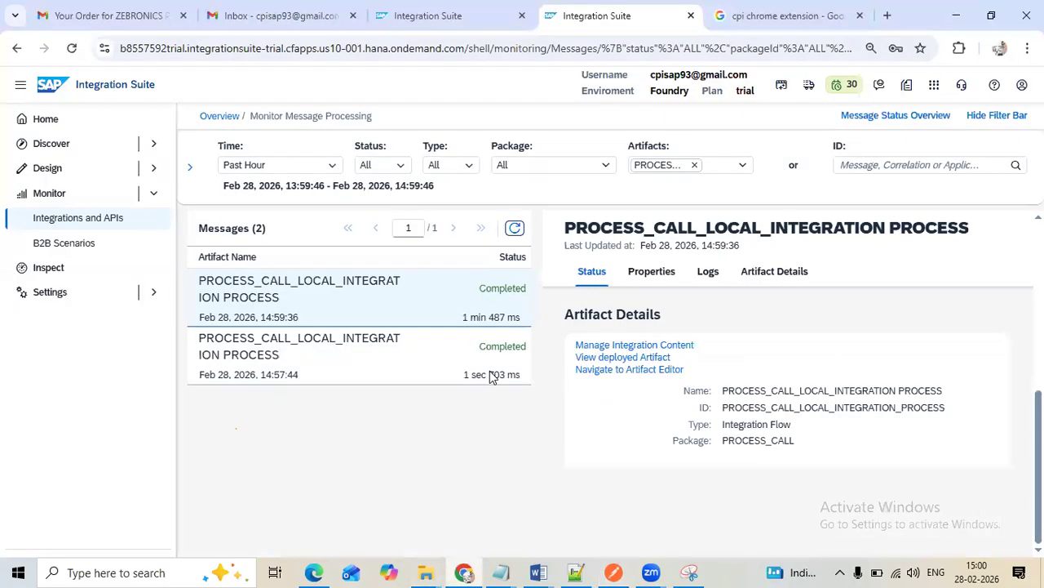
click(515, 230)
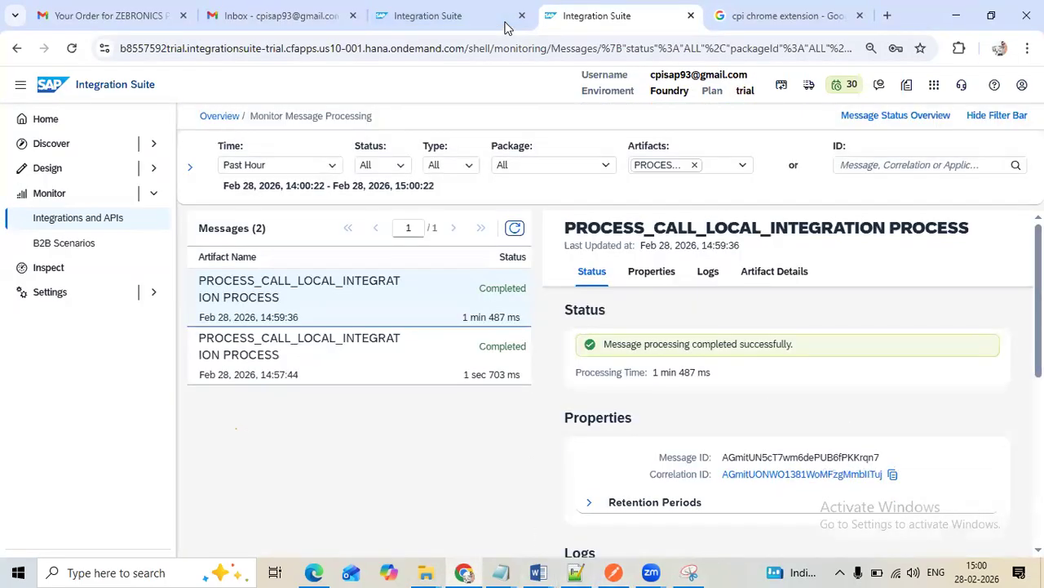
scroll(699, 508, down, 2)
scroll(699, 509, up, 2)
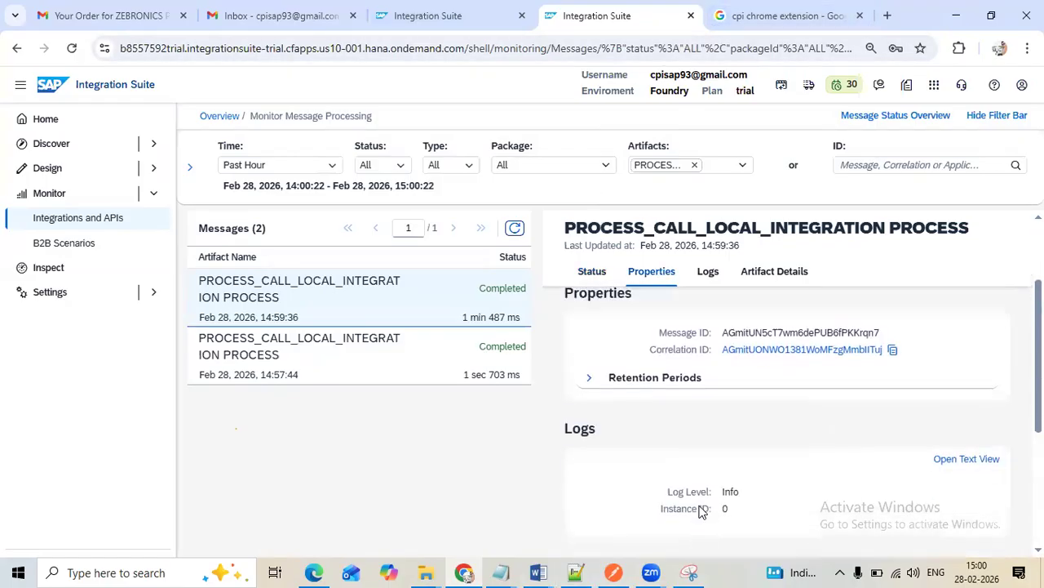
Resend the PROCESS_CALL POST request with supplier ID 0 in Postman and switch back to Chrome
click(613, 572)
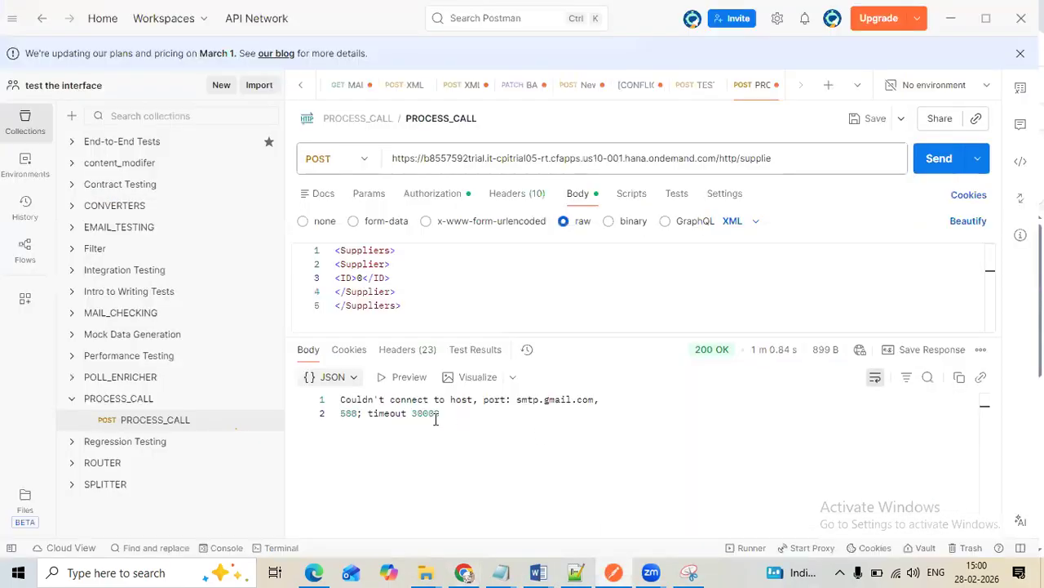
click(939, 158)
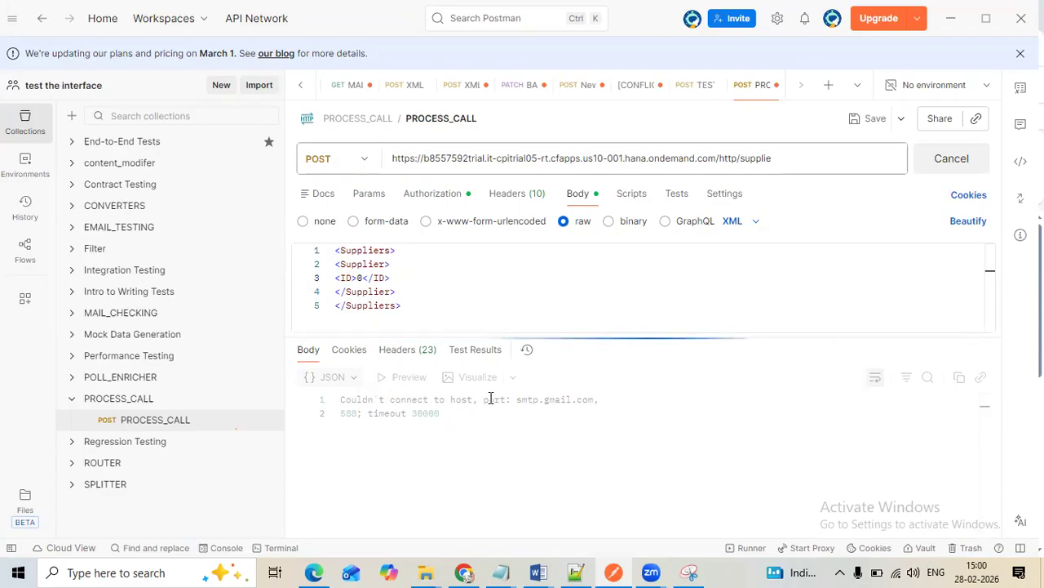
click(465, 572)
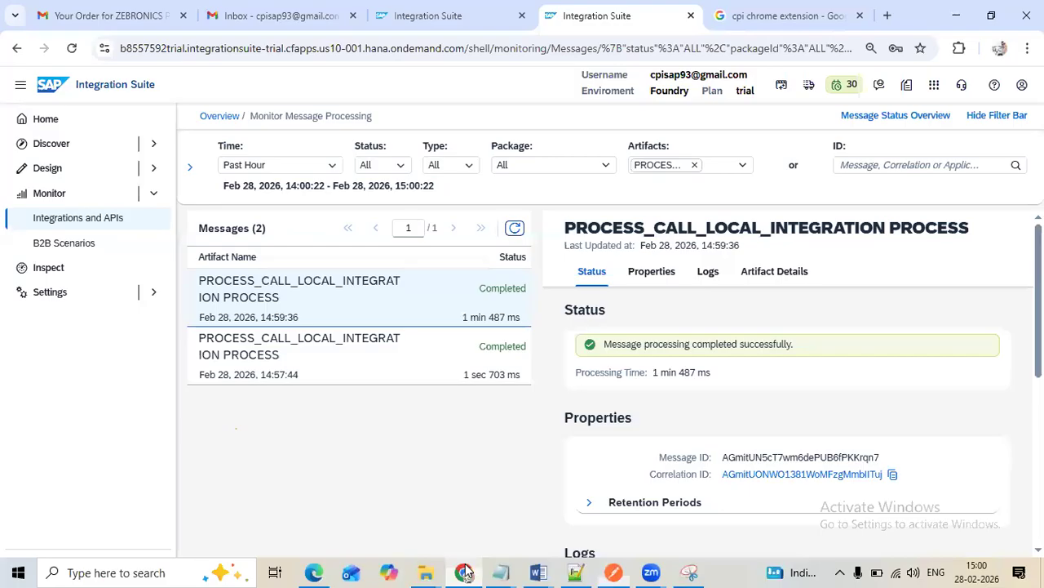
Look for the error mail in the Gmail inbox, including the Promotions and Social categories
click(218, 24)
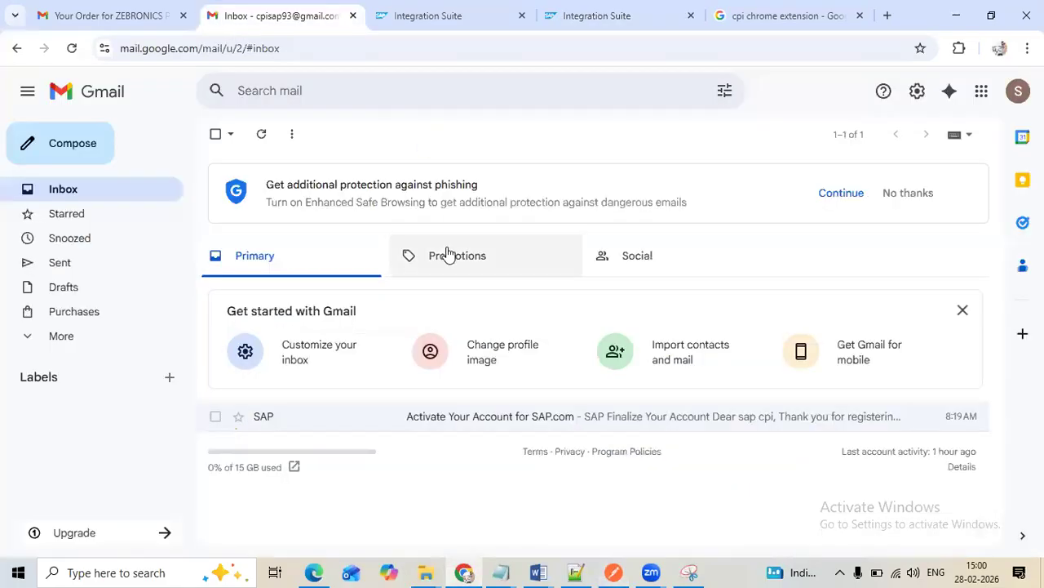
click(645, 17)
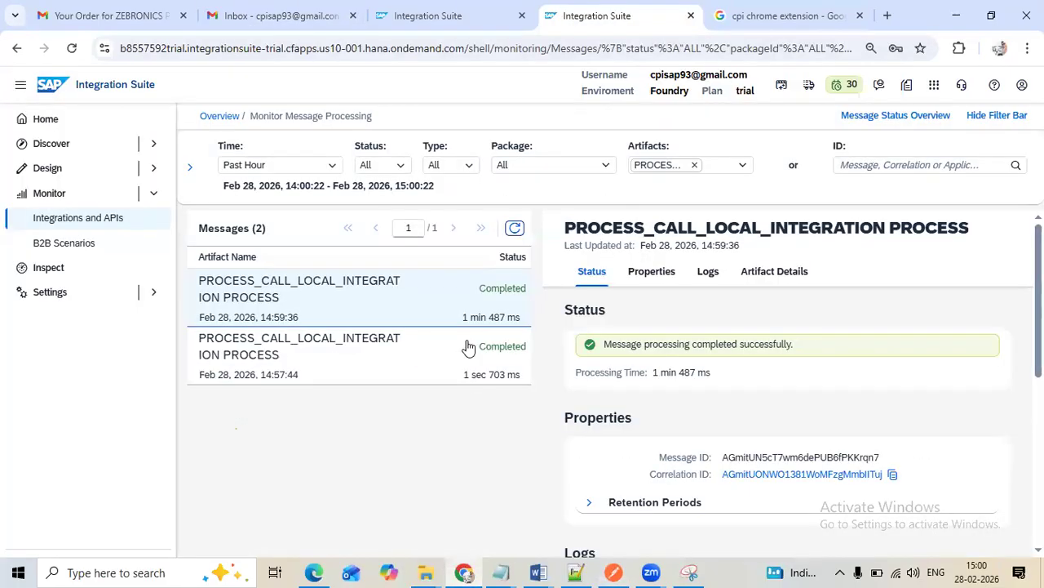
click(235, 27)
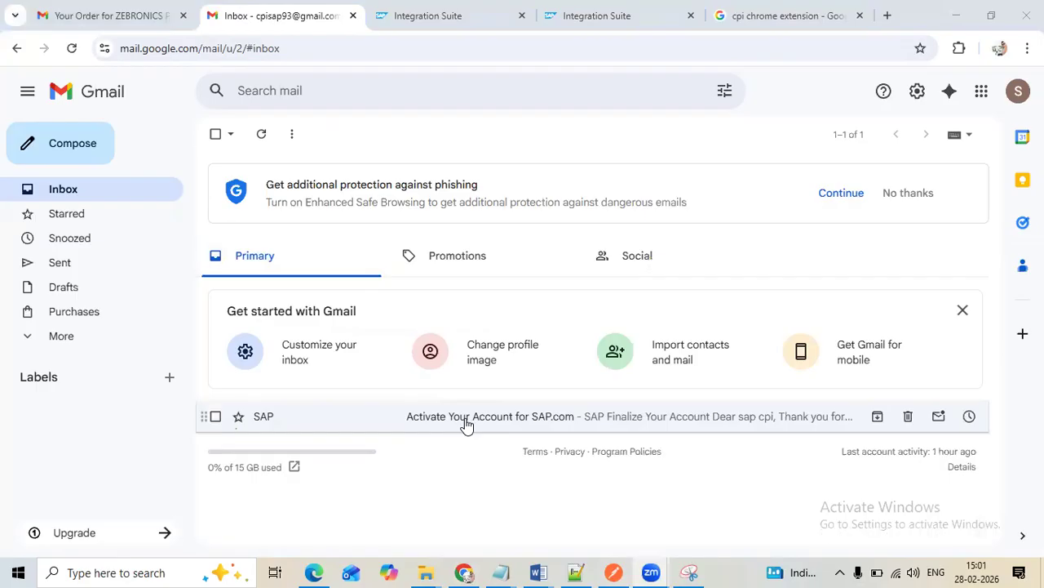
click(512, 271)
click(630, 256)
click(322, 279)
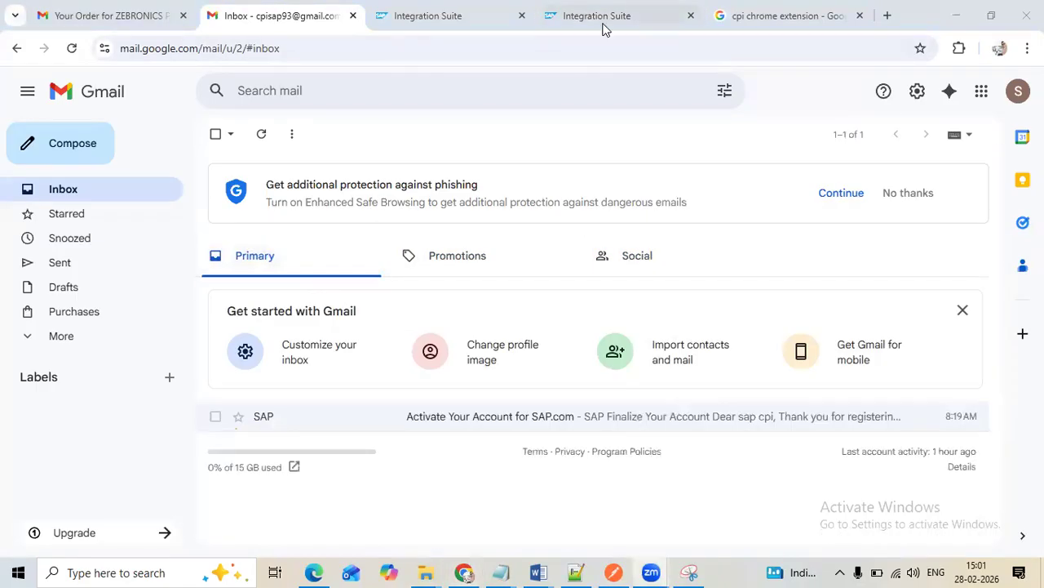
Refresh the flow's message list repeatedly to follow the new message's processing status and log details, checking the Gmail inbox in between
click(604, 24)
click(521, 230)
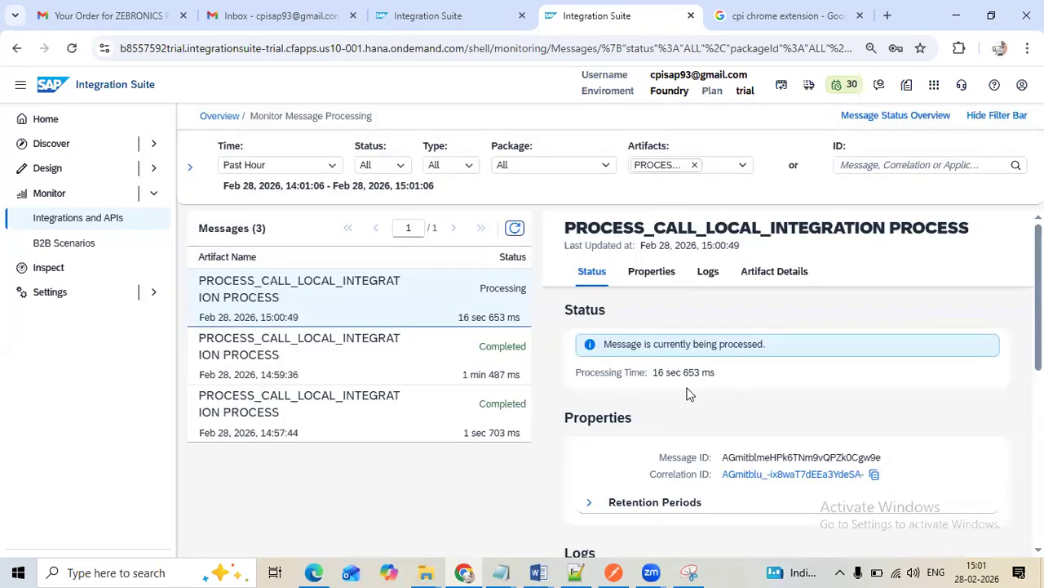
scroll(687, 394, down, 2)
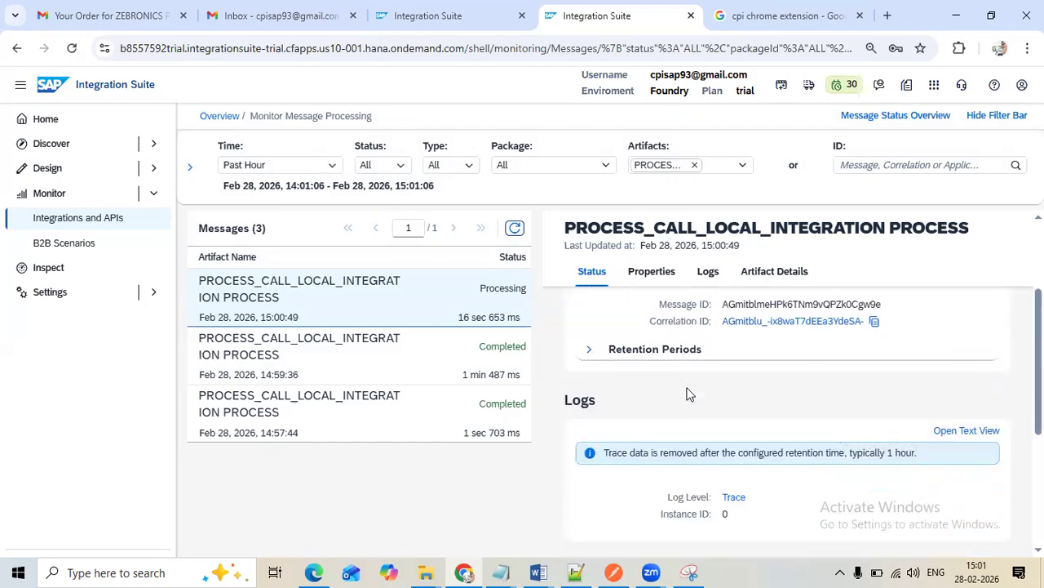
click(514, 229)
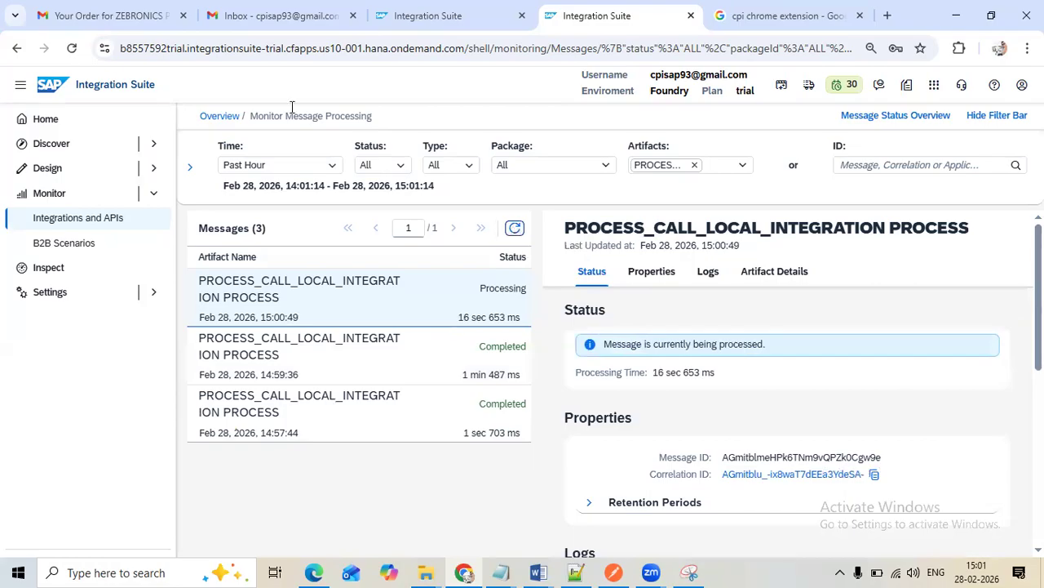
click(221, 24)
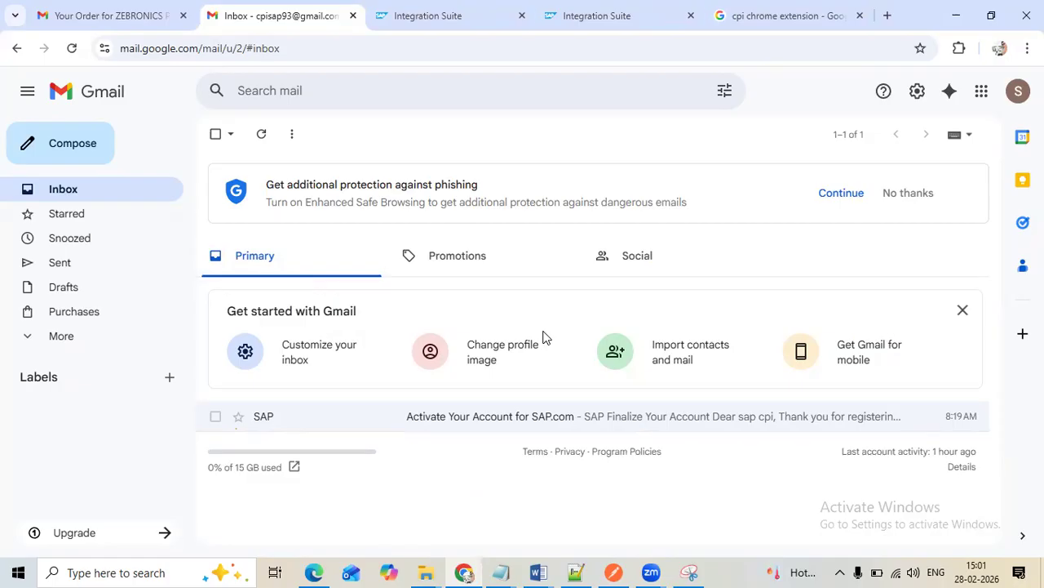
click(593, 22)
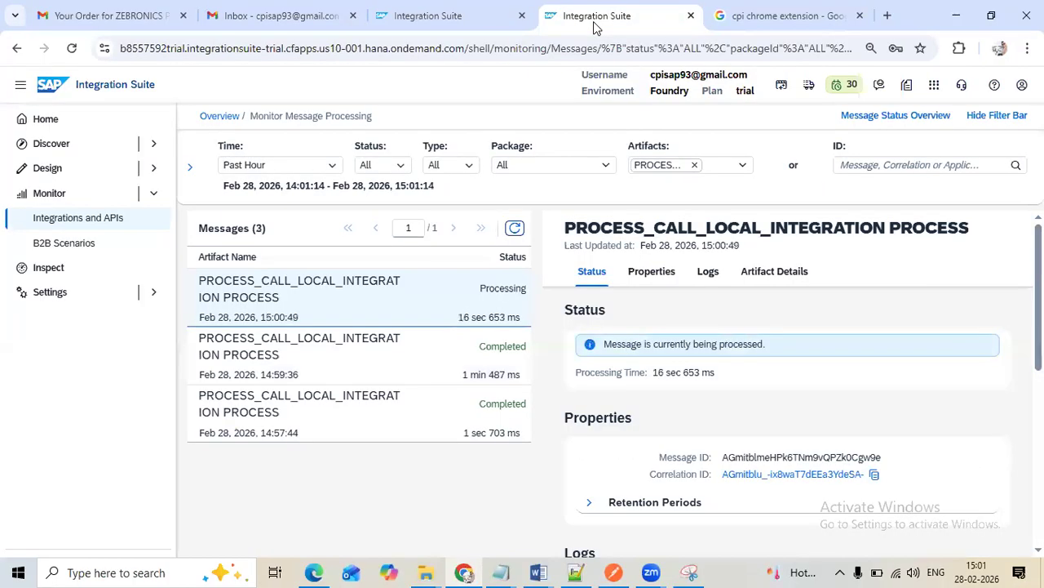
click(514, 227)
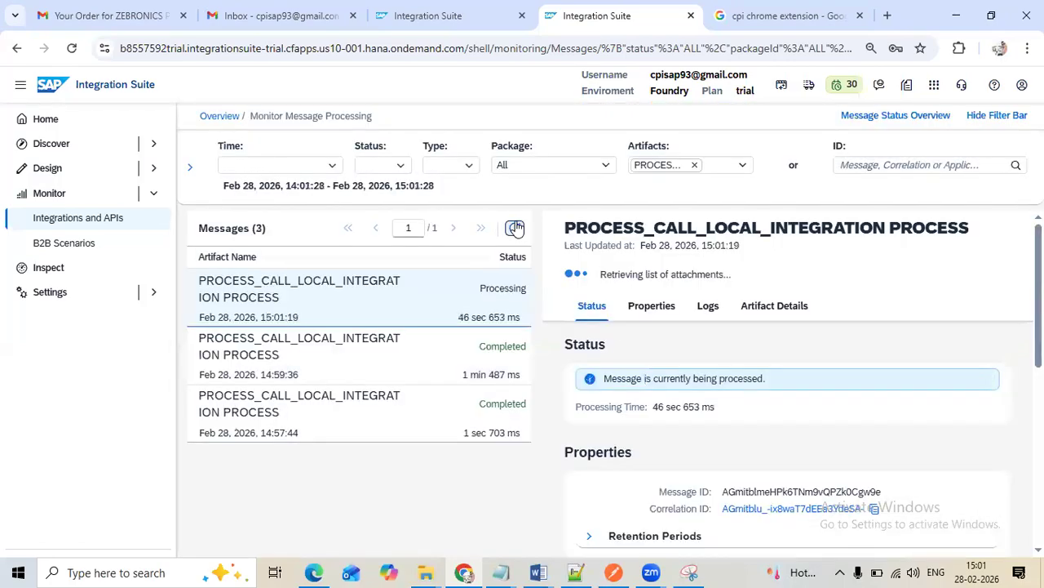
Change the EMAIL route's condition in ERROR_HANDLING to ${header.ID} = X, without quotes, and save the integration flow
click(435, 25)
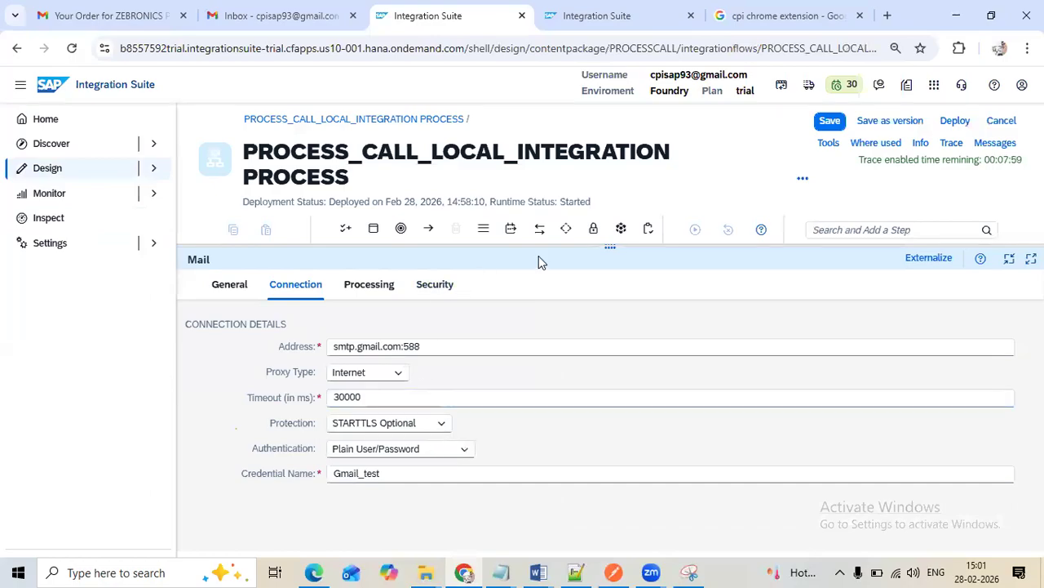
drag(613, 246, 664, 462)
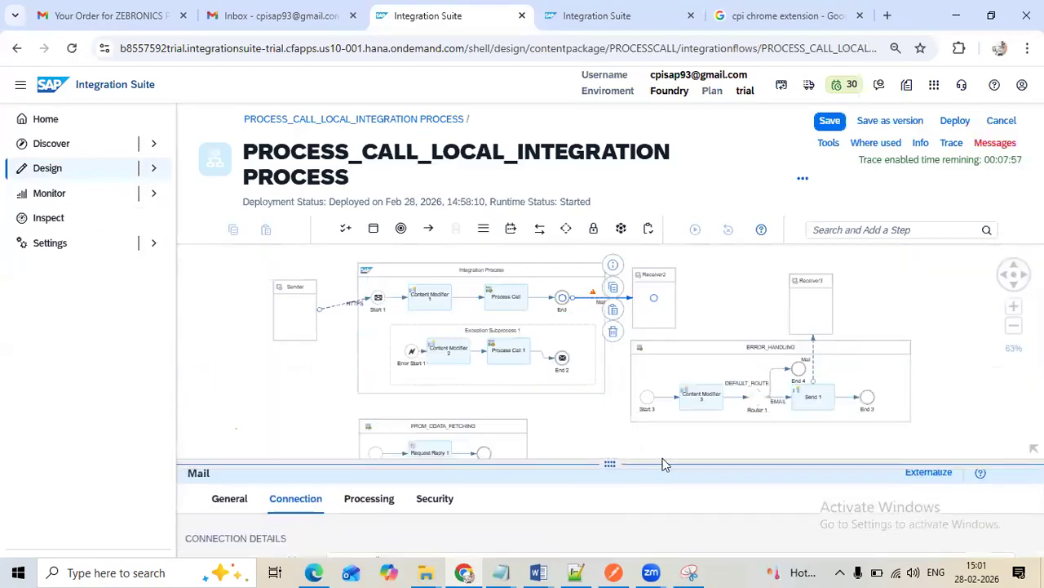
click(777, 400)
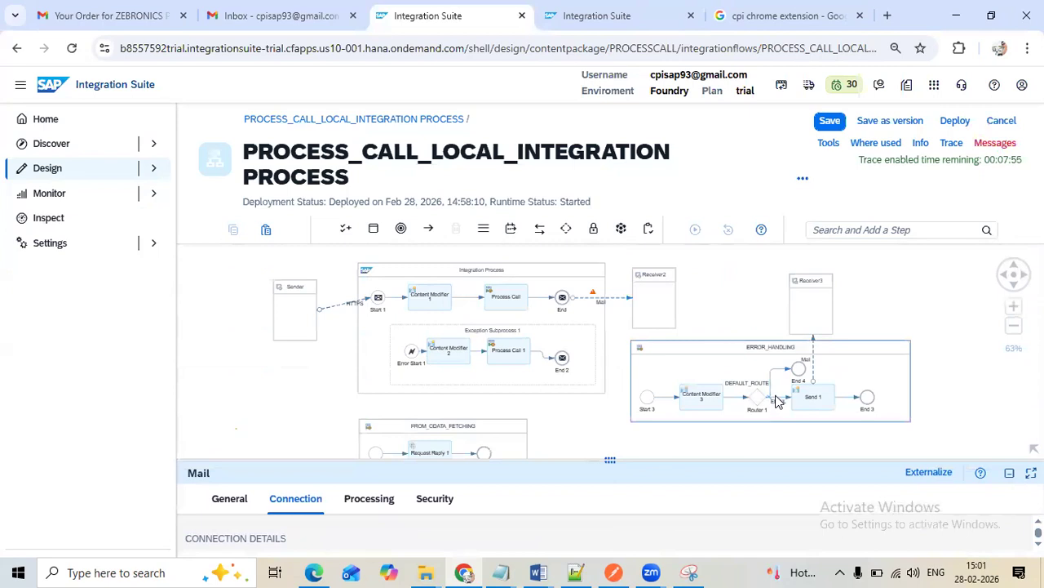
drag(604, 459, 513, 259)
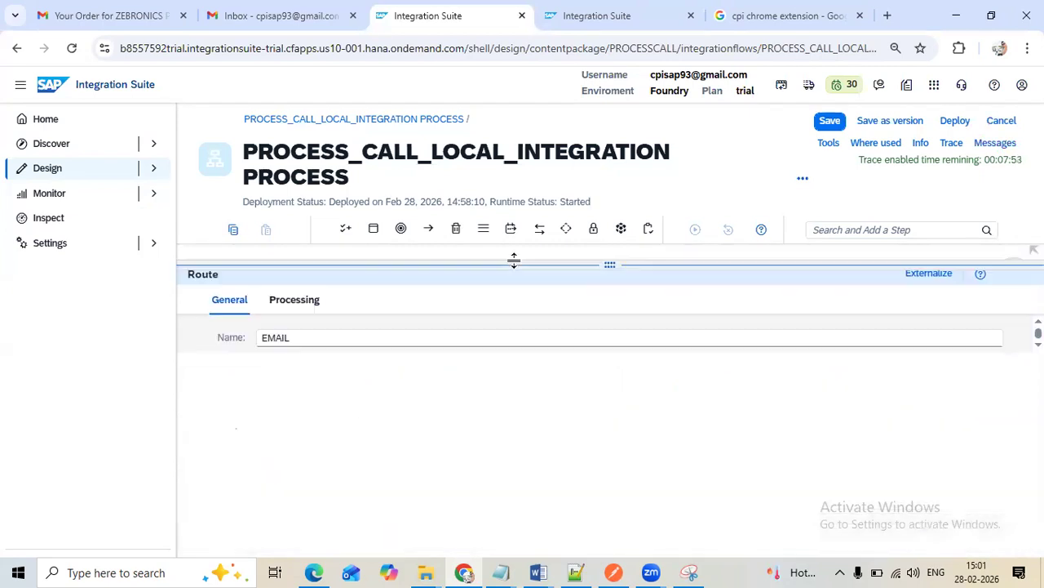
click(287, 303)
click(398, 365)
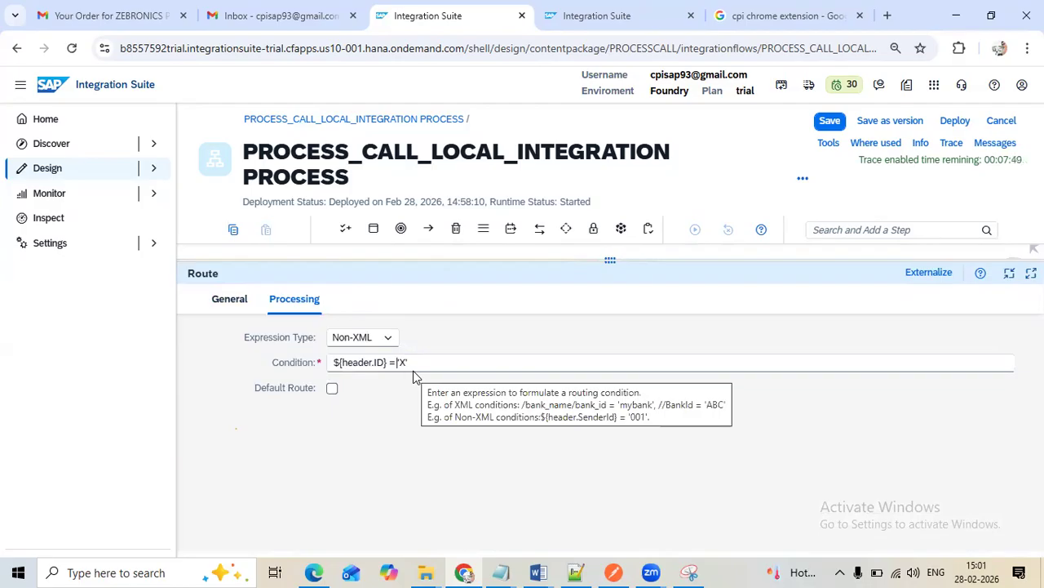
key(BackSpace)
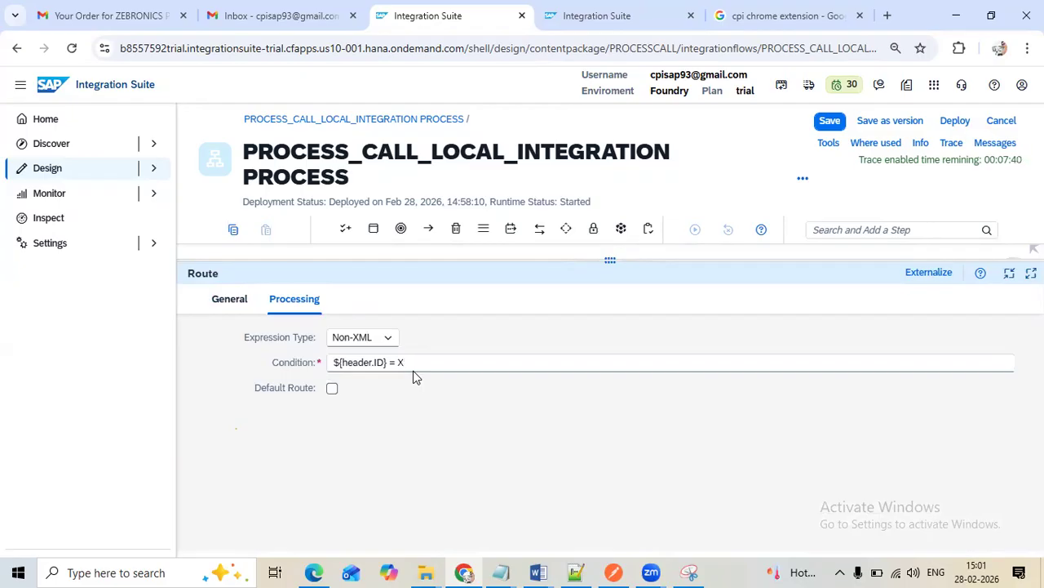
click(595, 29)
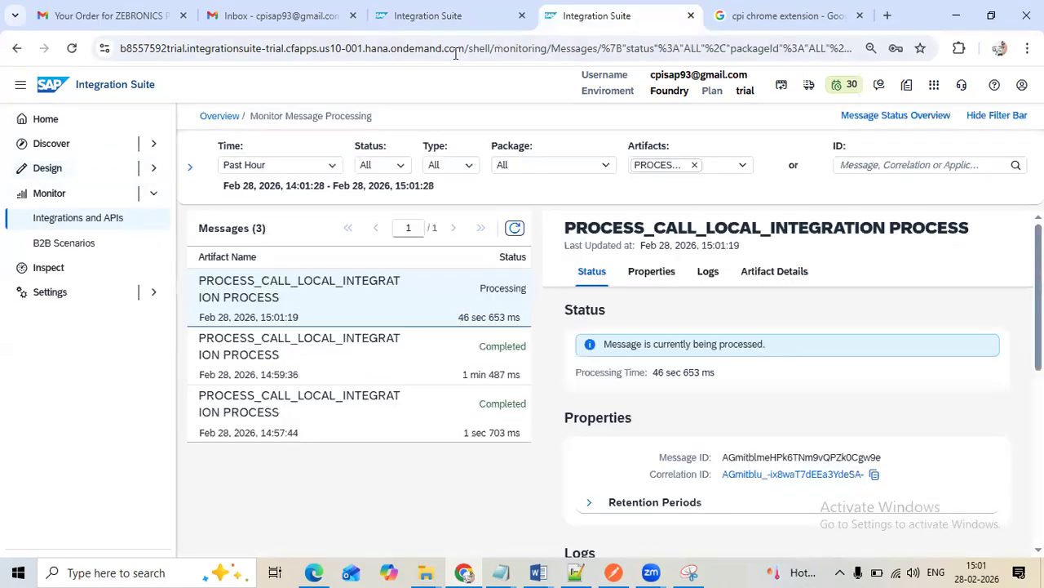
click(445, 16)
click(825, 120)
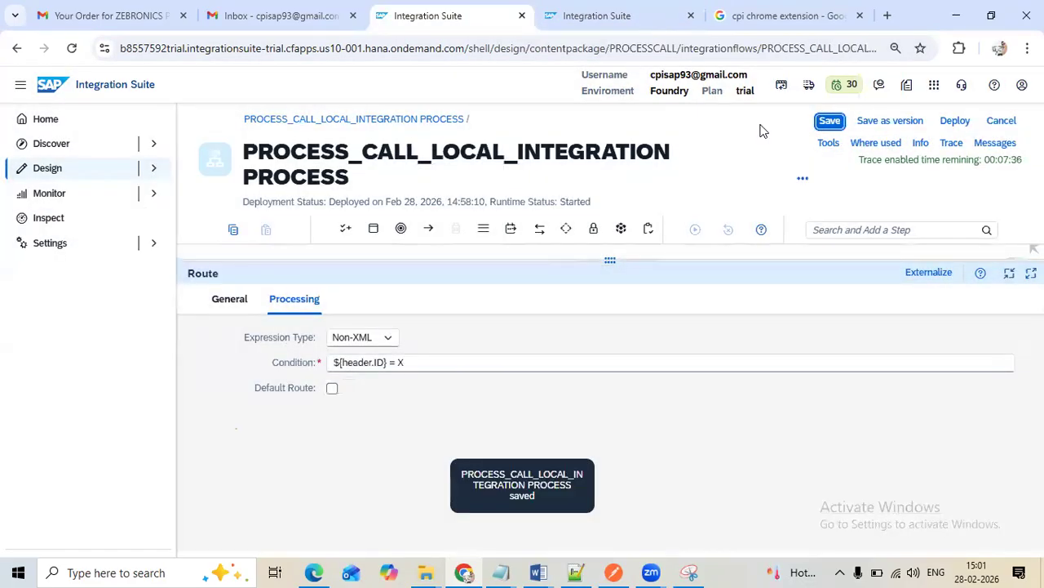
Refresh the processed messages, then open the latest message's trace and show the error details of the failed Mail run step
click(601, 30)
click(515, 228)
scroll(784, 384, down, 5)
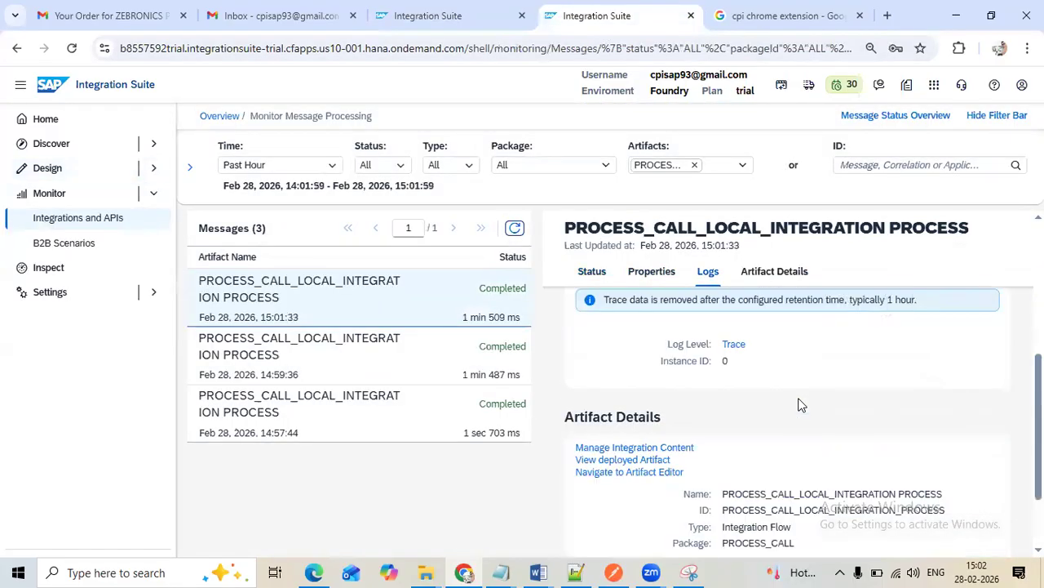
click(727, 344)
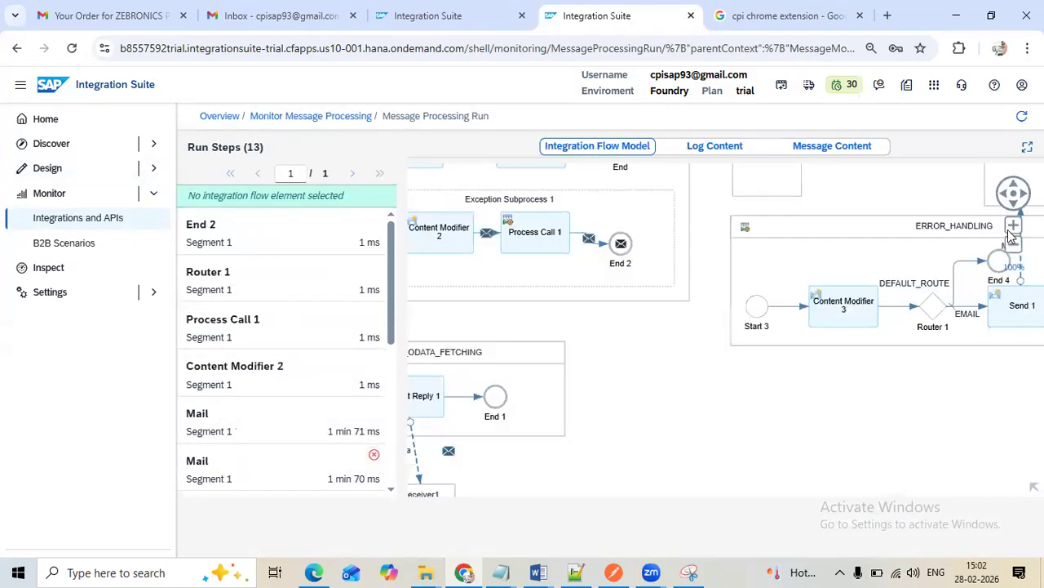
scroll(629, 309, down, 3)
drag(624, 300, 606, 358)
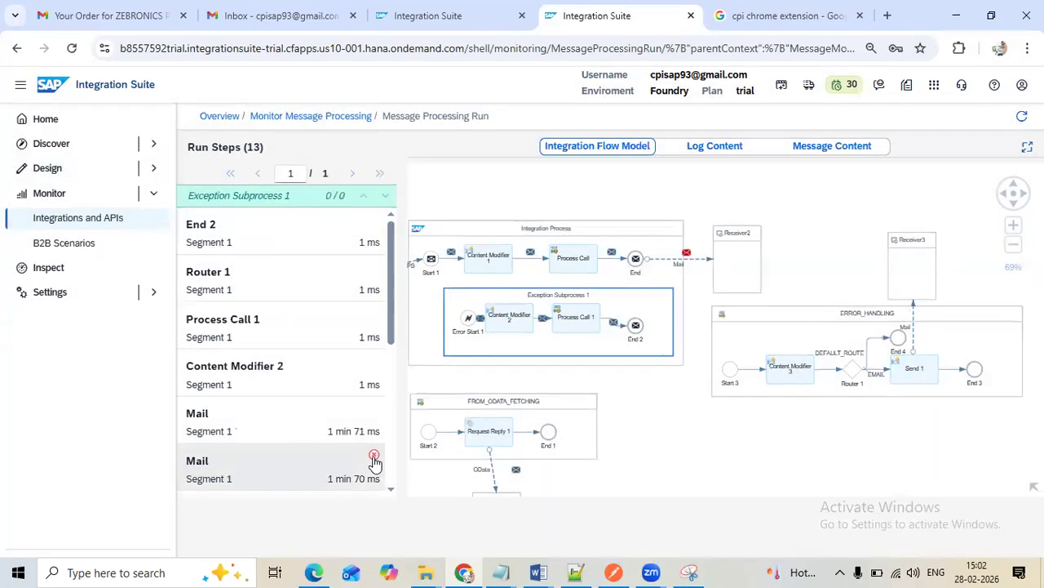
click(373, 459)
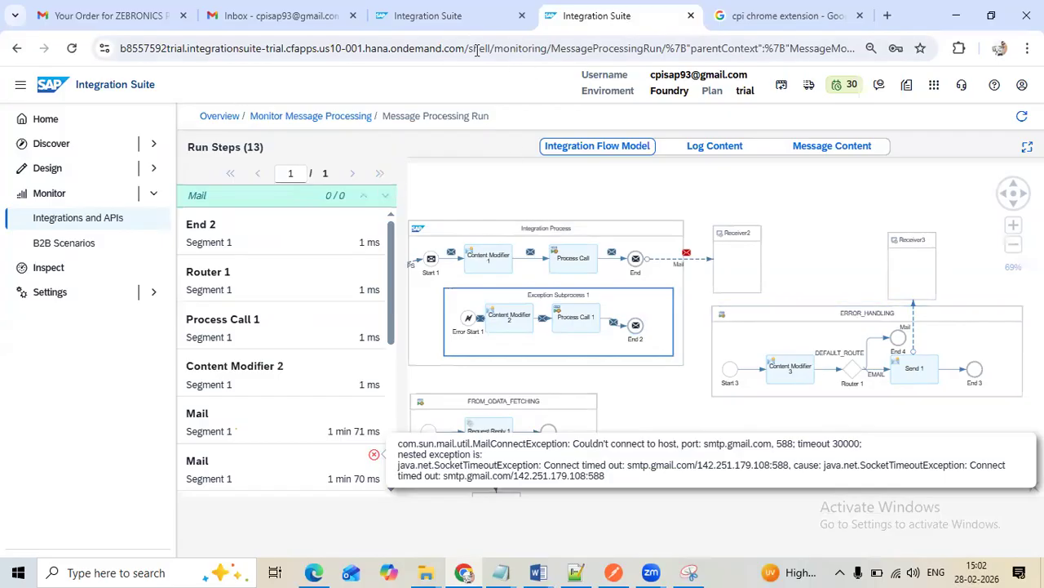
Inspect the main process's mail connection to Receiver2 in the flow's design model, and return to the message processing list
click(466, 27)
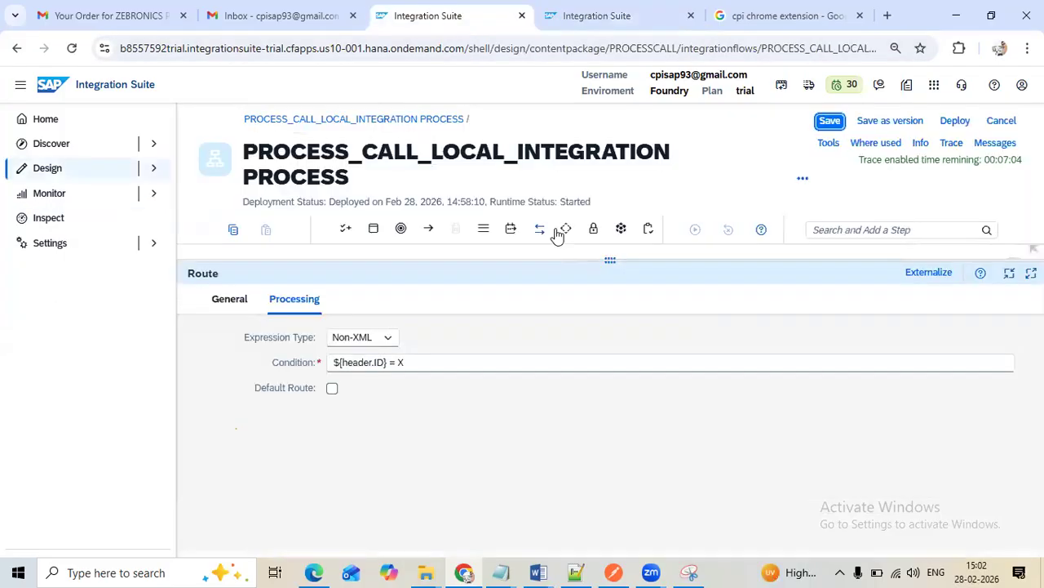
drag(604, 261, 608, 394)
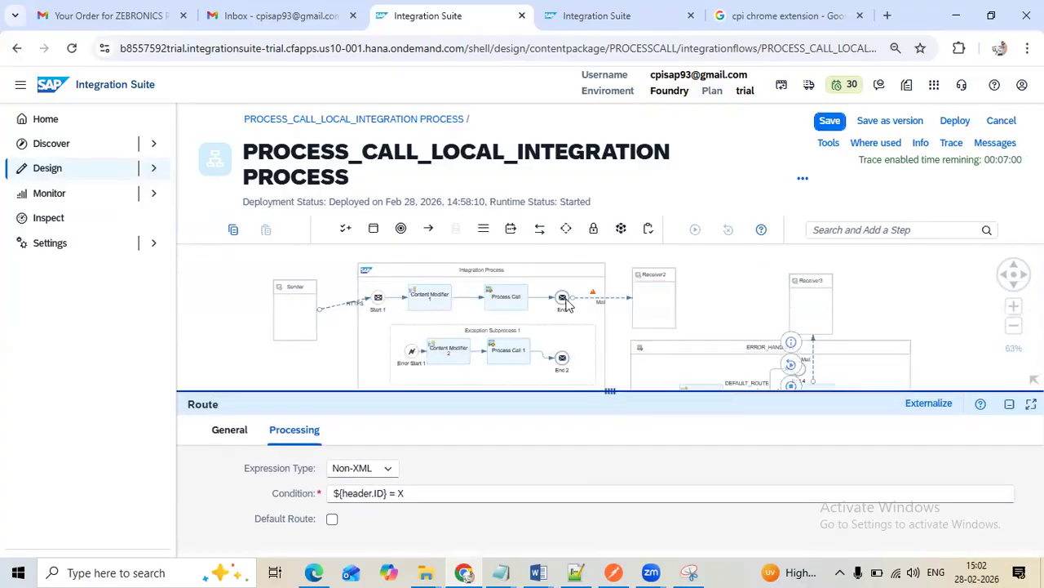
click(589, 15)
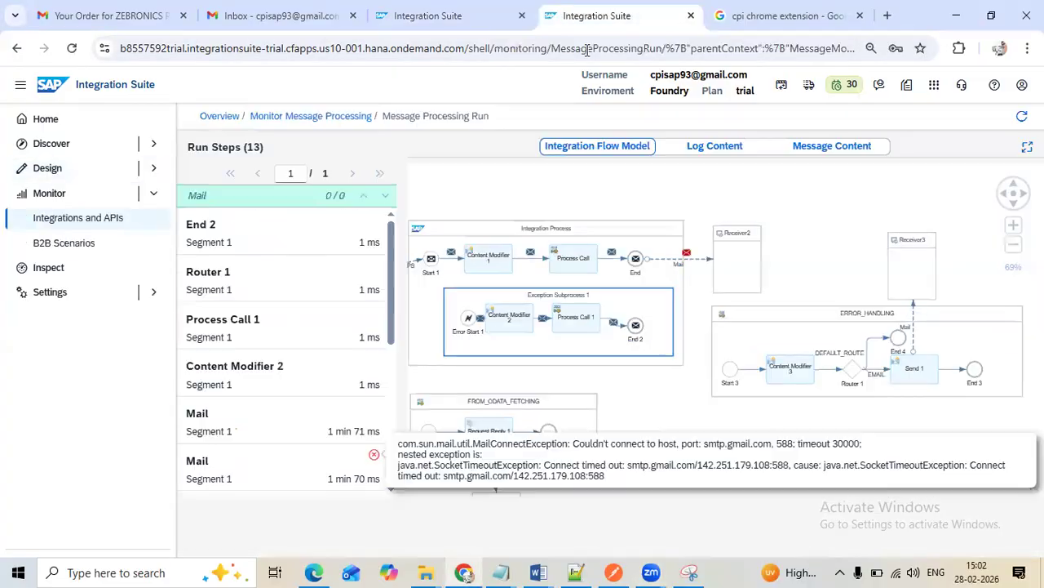
click(312, 113)
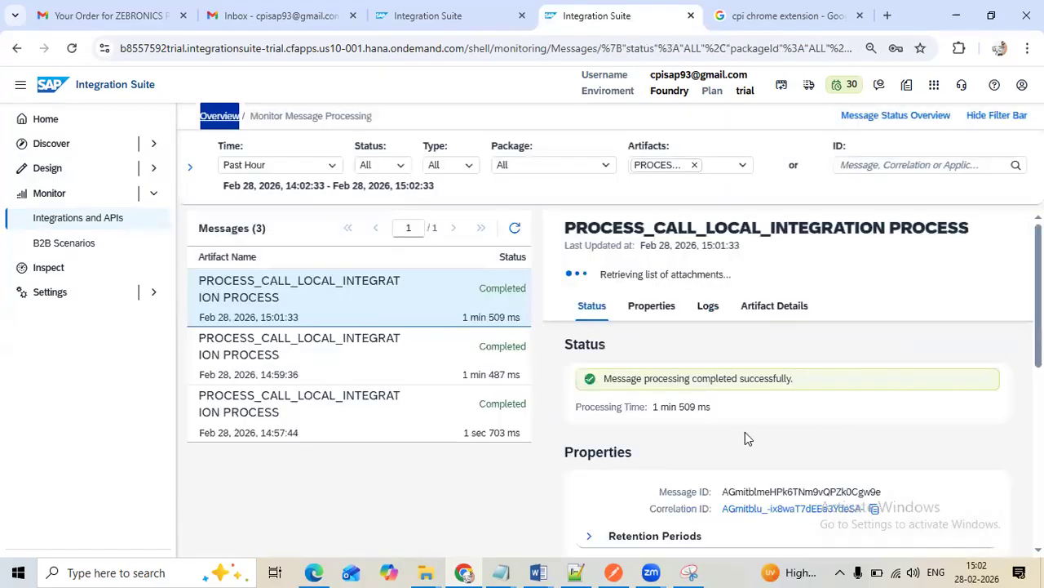
Open the trace of the latest processed message and select its failed Mail run step
scroll(745, 438, down, 3)
click(736, 421)
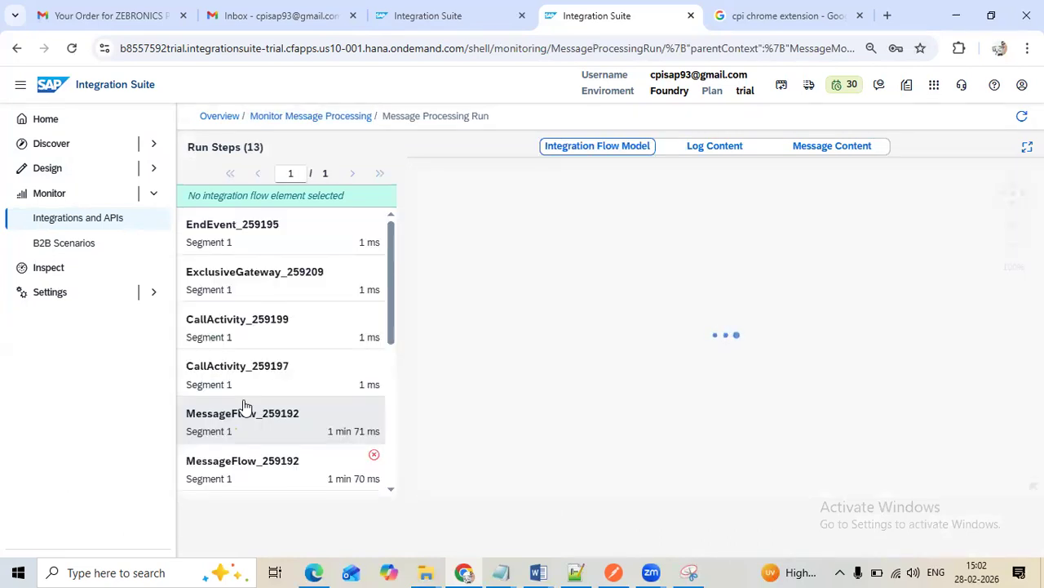
scroll(321, 431, down, 3)
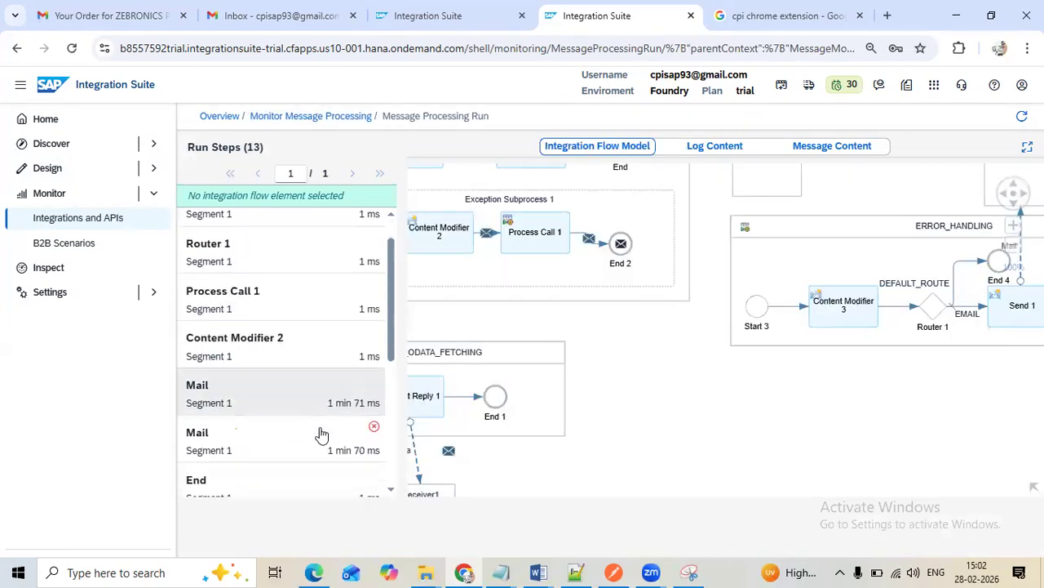
click(327, 320)
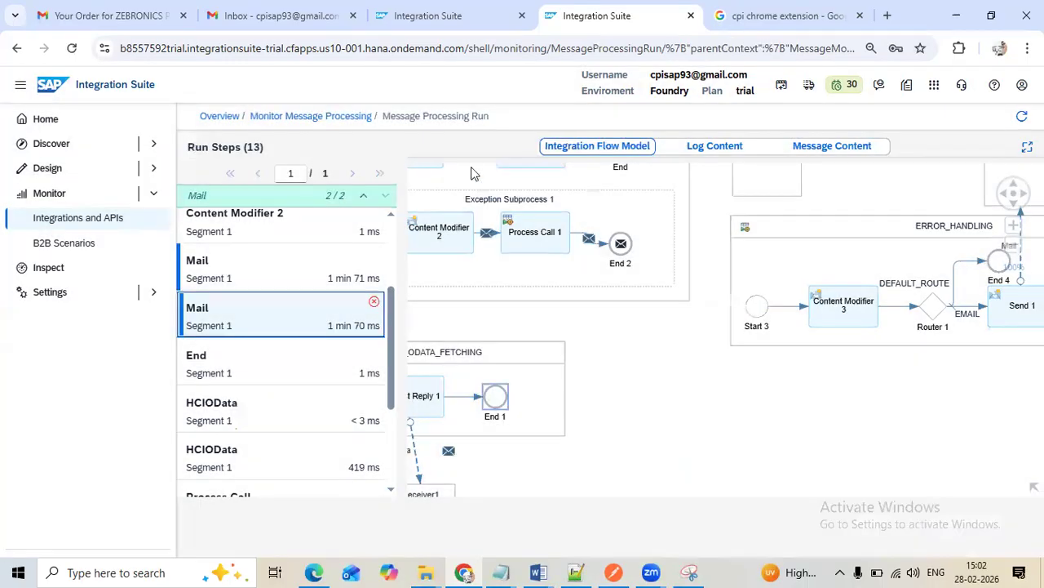
Delete the End 2 message event from Exception Subprocess 1 in the integration flow's design model
click(410, 21)
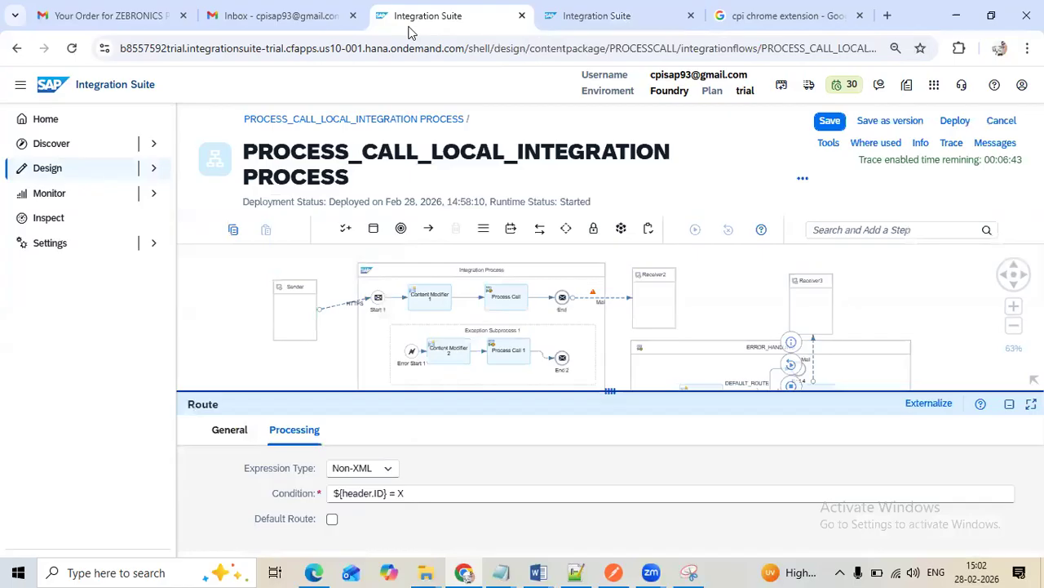
click(563, 363)
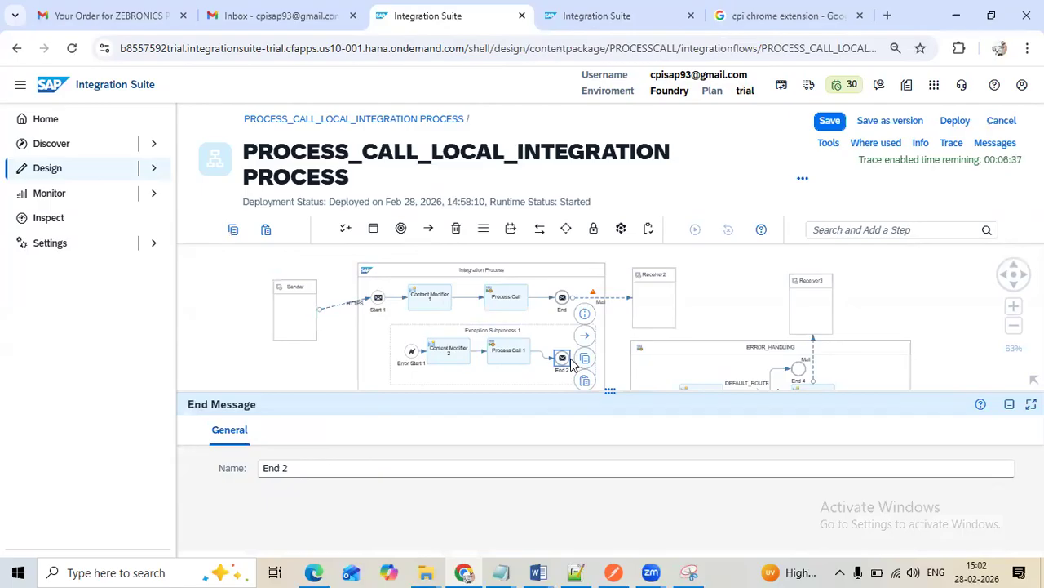
drag(633, 395, 619, 439)
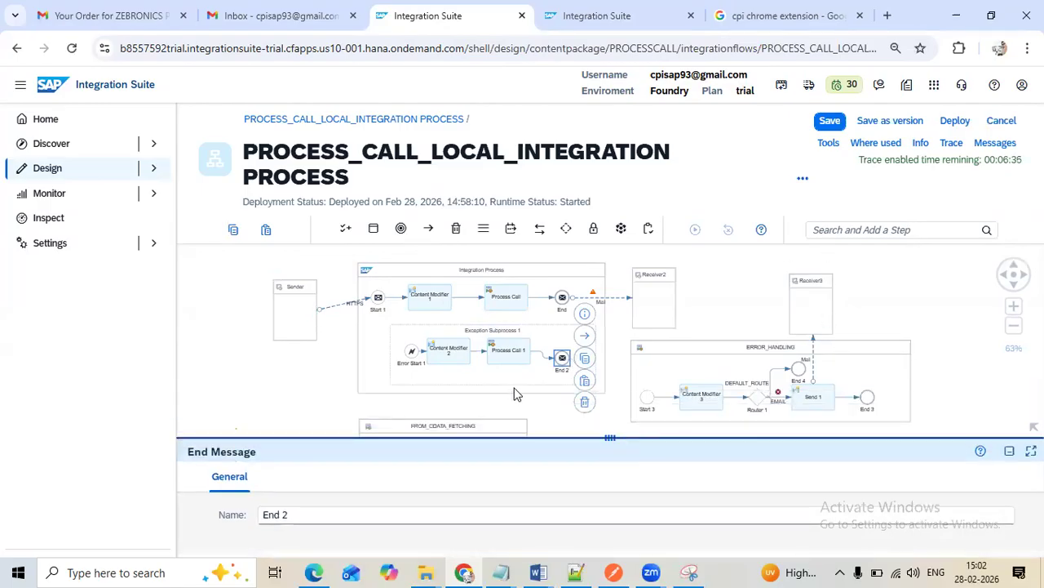
click(585, 405)
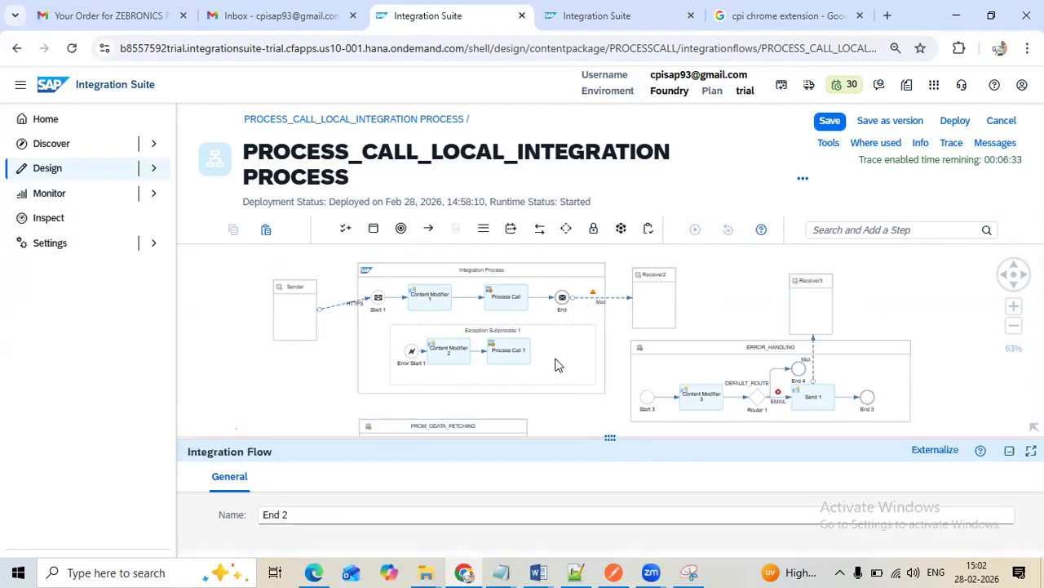
Add an Error End Event to Exception Subprocess 1 and connect Process Call 1 to it
click(862, 230)
text(err)
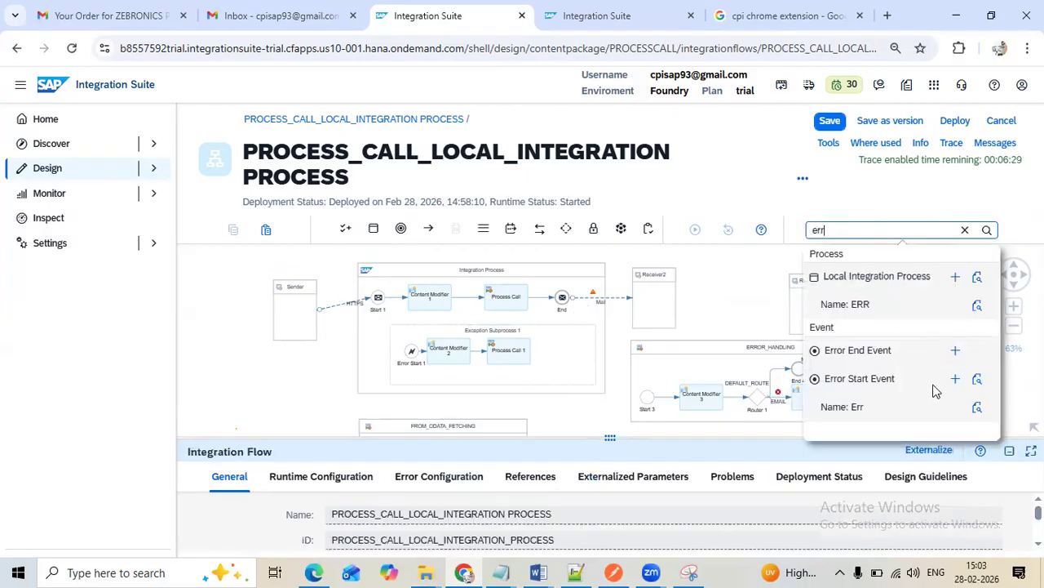
click(956, 349)
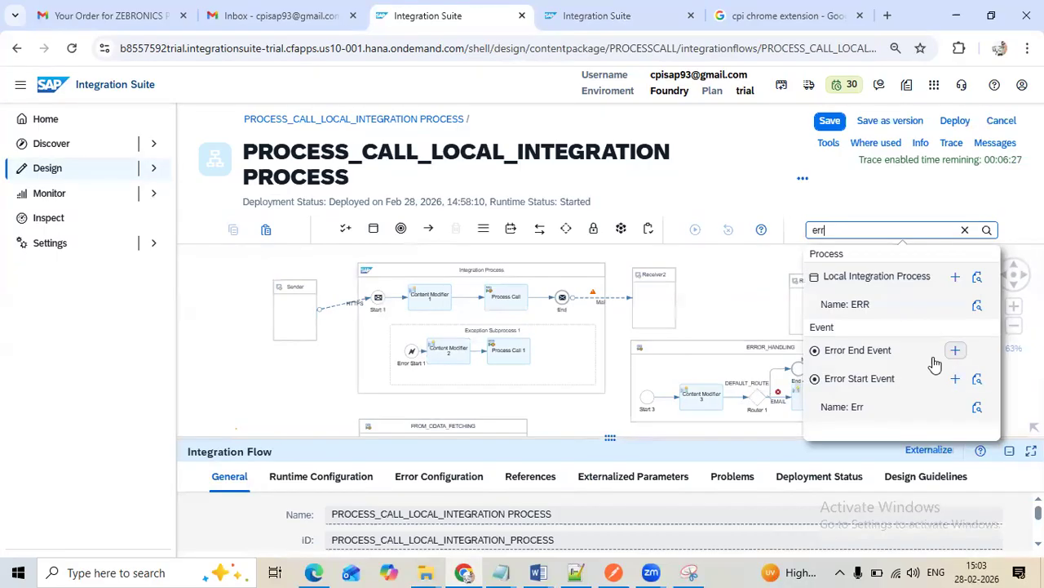
click(557, 353)
click(506, 359)
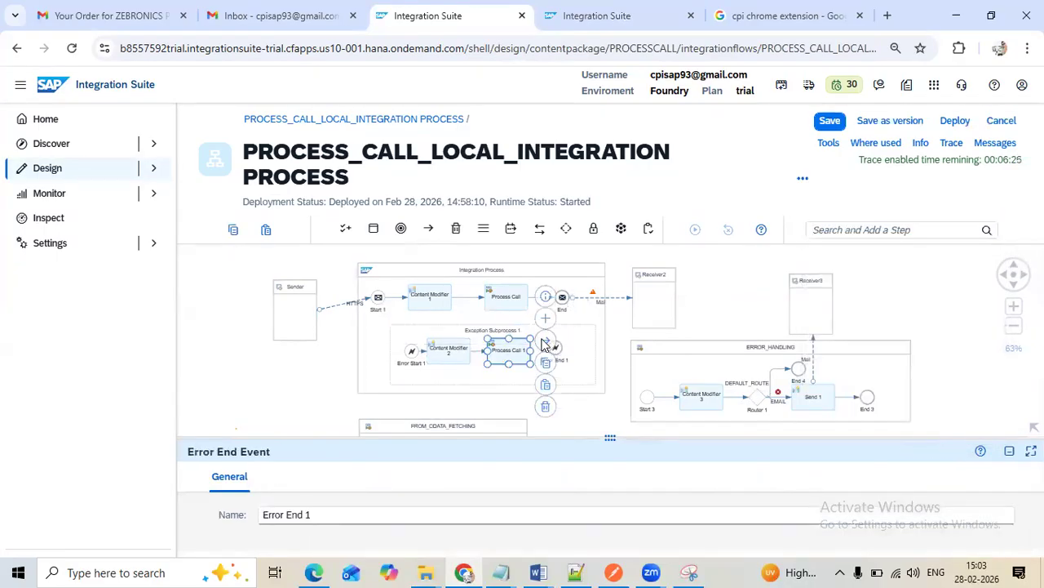
drag(545, 345, 554, 351)
click(548, 350)
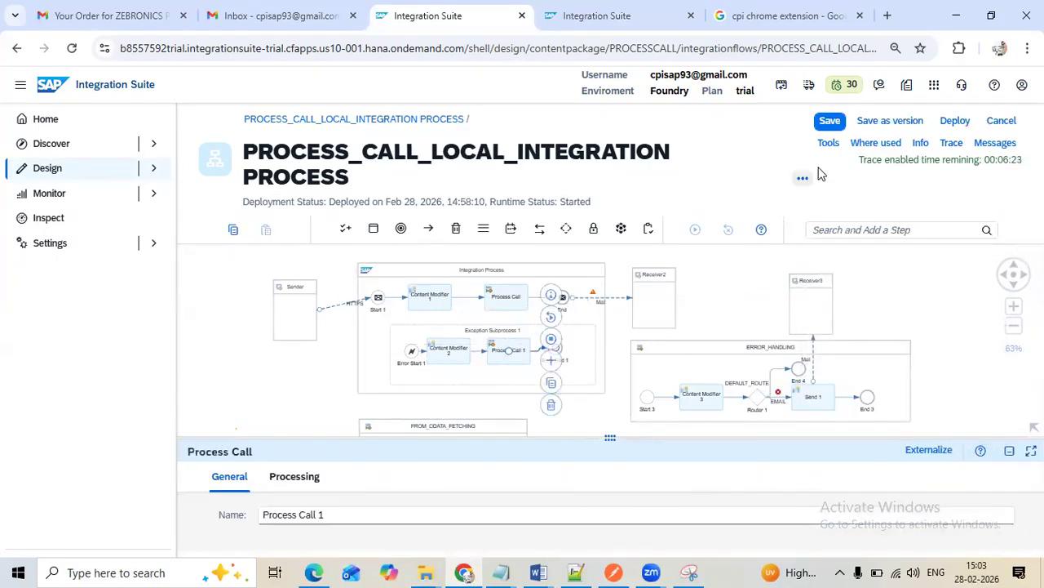
Save the integration flow, try to deploy it, and save it again
click(830, 120)
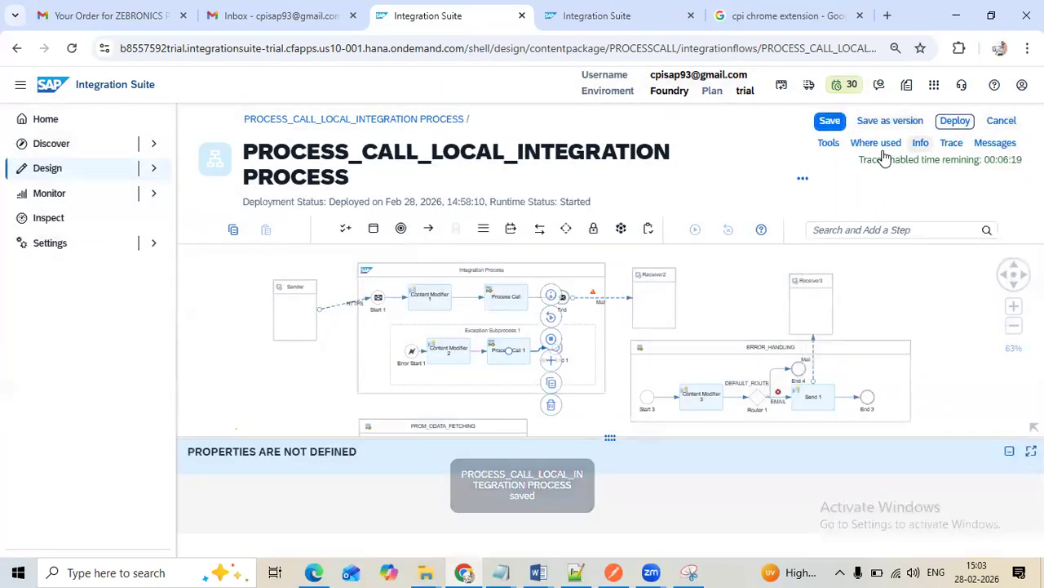
click(955, 120)
click(592, 357)
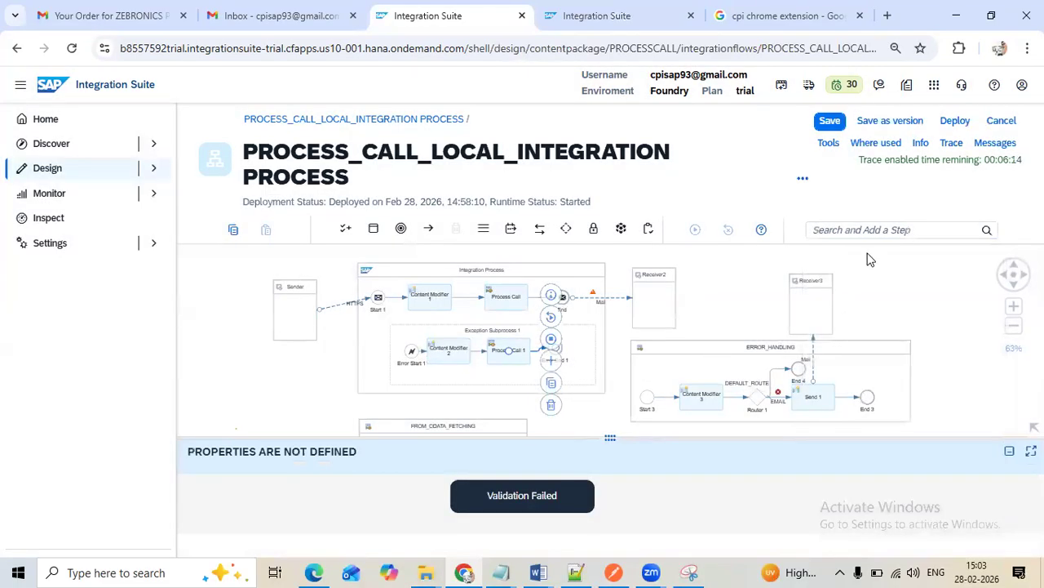
click(829, 124)
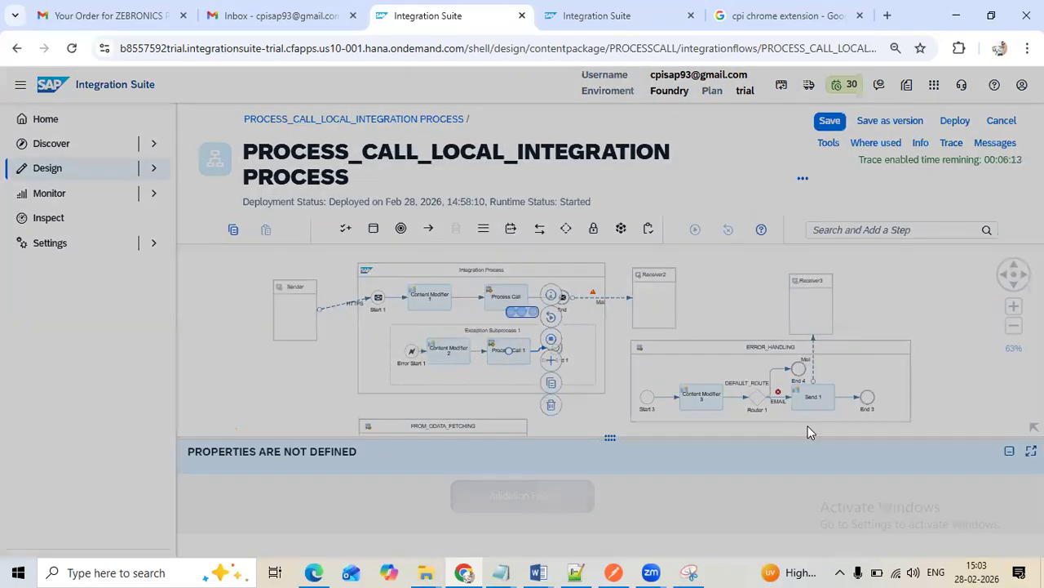
Set the condition of the EMAIL route in ERROR_HANDLING to ${header.ID} = "X", with double quotes
click(778, 398)
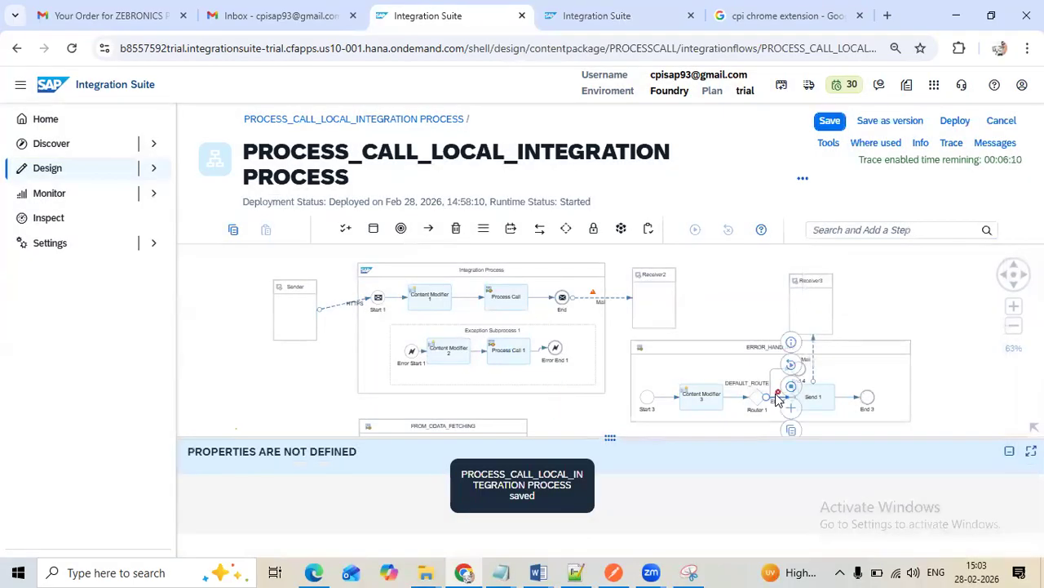
drag(614, 437, 611, 246)
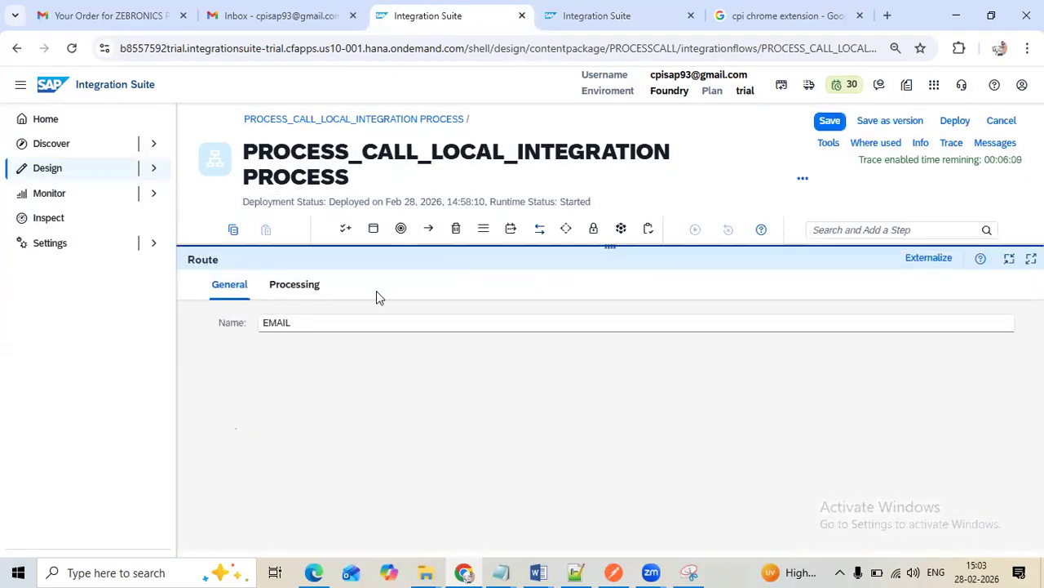
click(322, 299)
click(400, 348)
text("X)
click(435, 350)
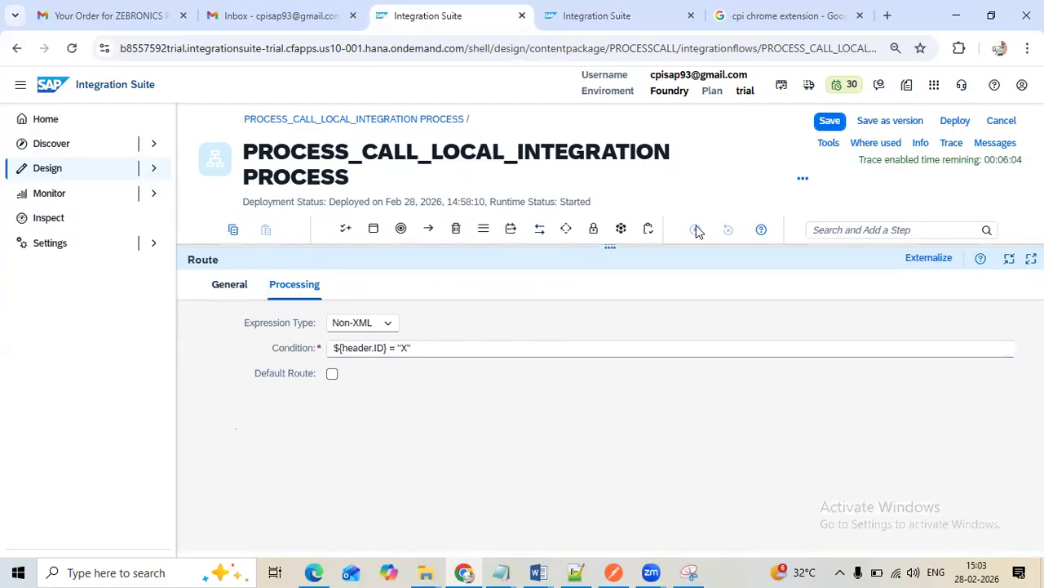
Examine the message headers of Content Modifier 1 in the main process to find the name of the header holding the constant X
drag(617, 251, 612, 323)
click(430, 297)
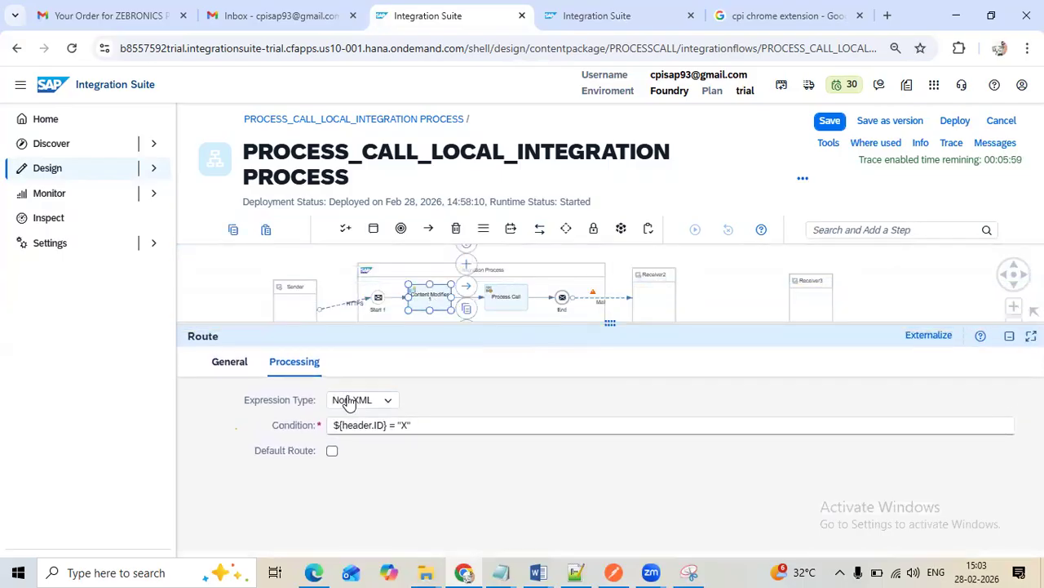
click(275, 371)
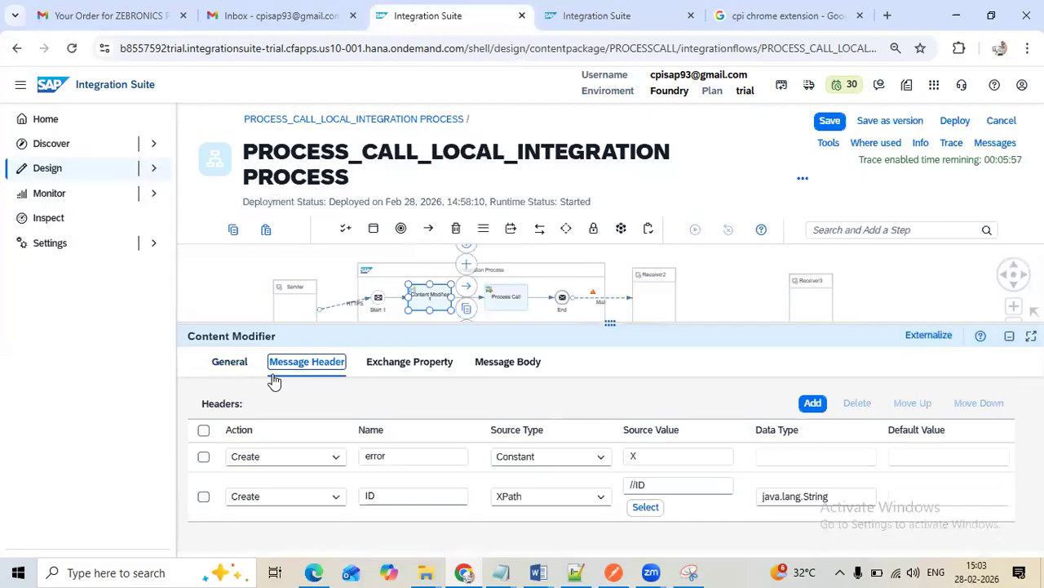
double_click(406, 455)
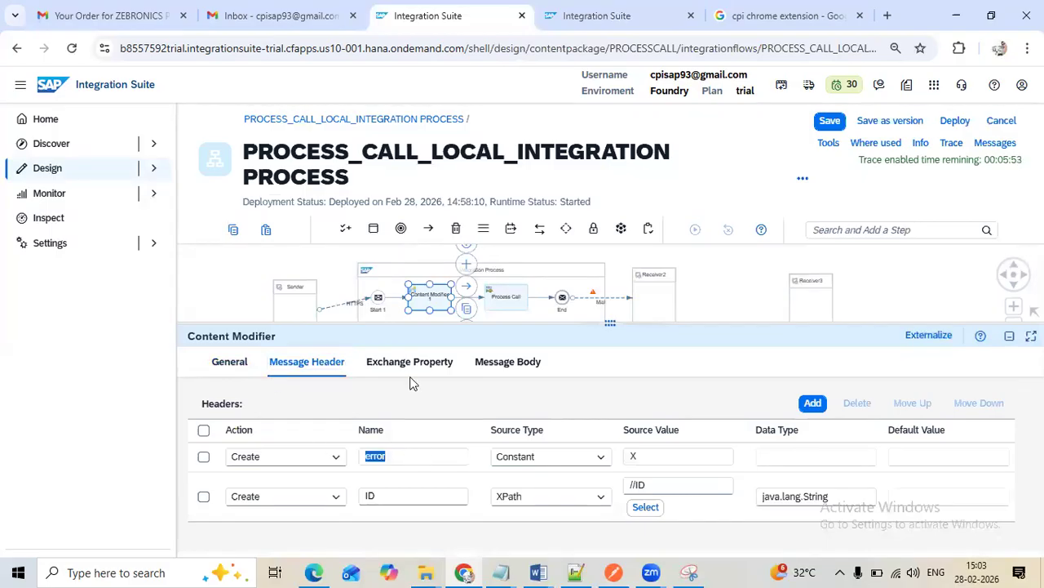
Change the EMAIL route's condition to ${header.error} = "X" and save the integration flow
drag(570, 326, 641, 476)
click(782, 408)
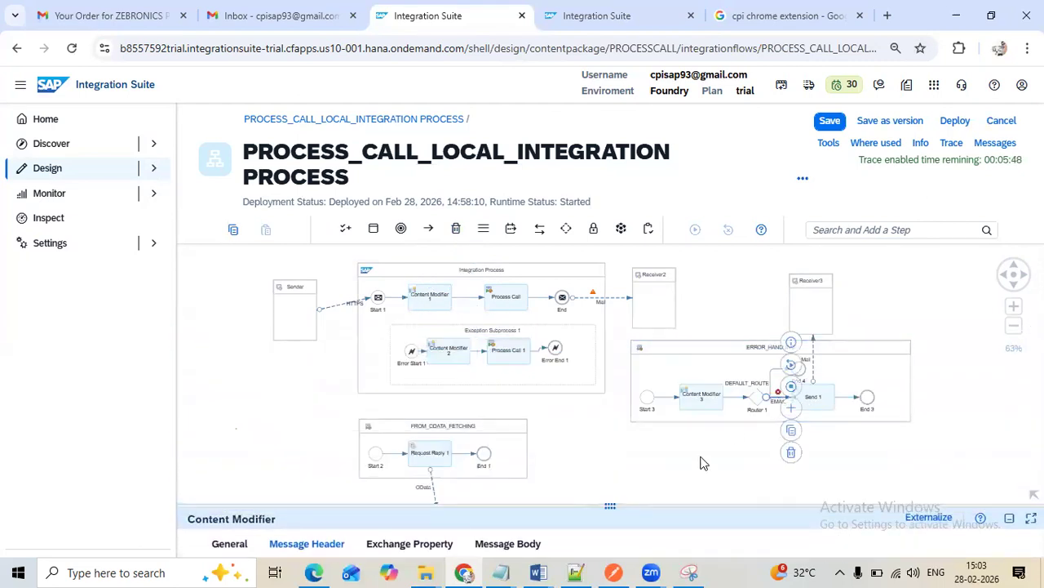
drag(610, 506, 610, 248)
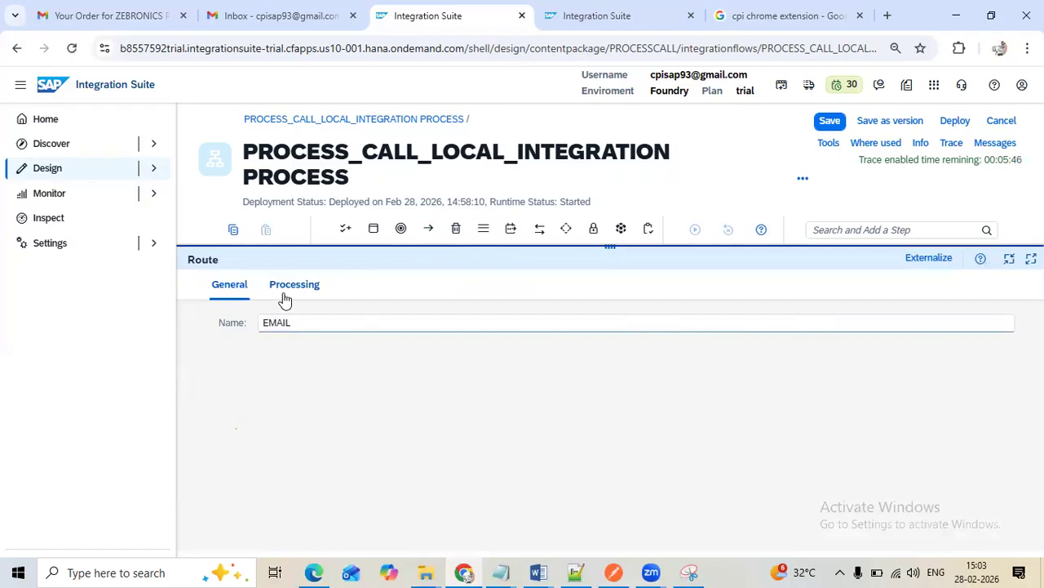
click(286, 287)
double_click(378, 349)
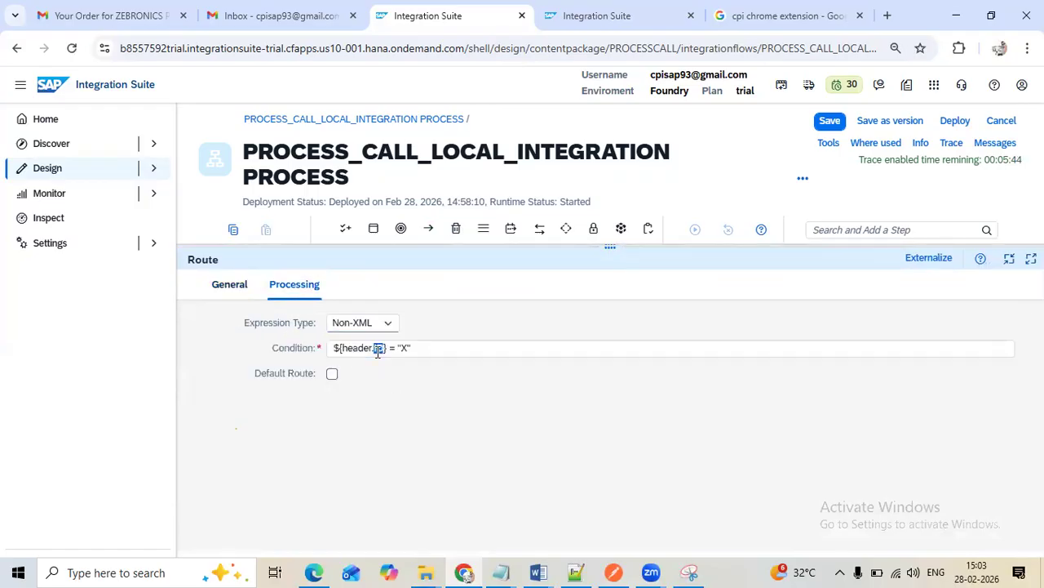
text(error)
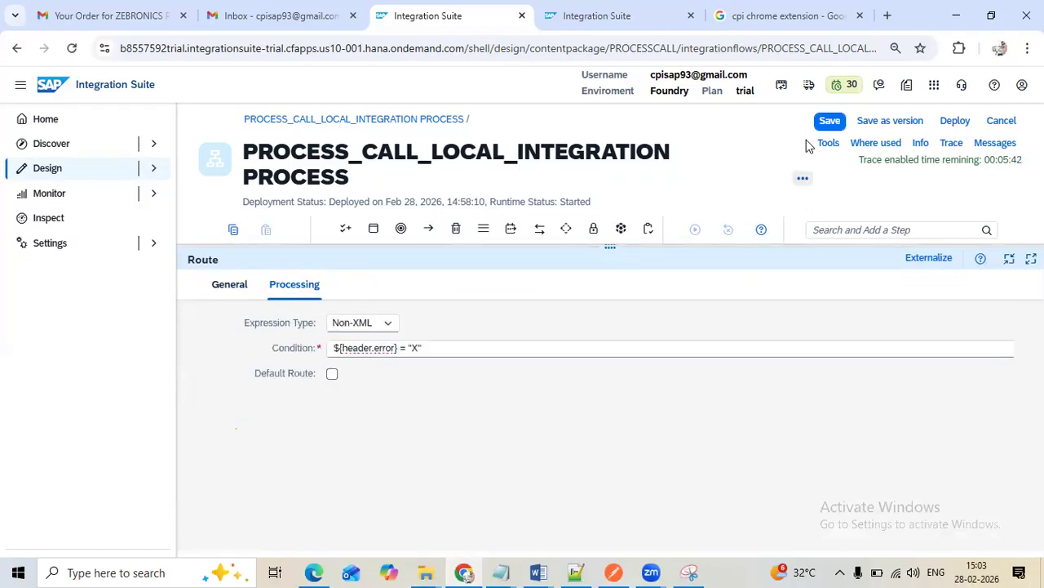
click(829, 121)
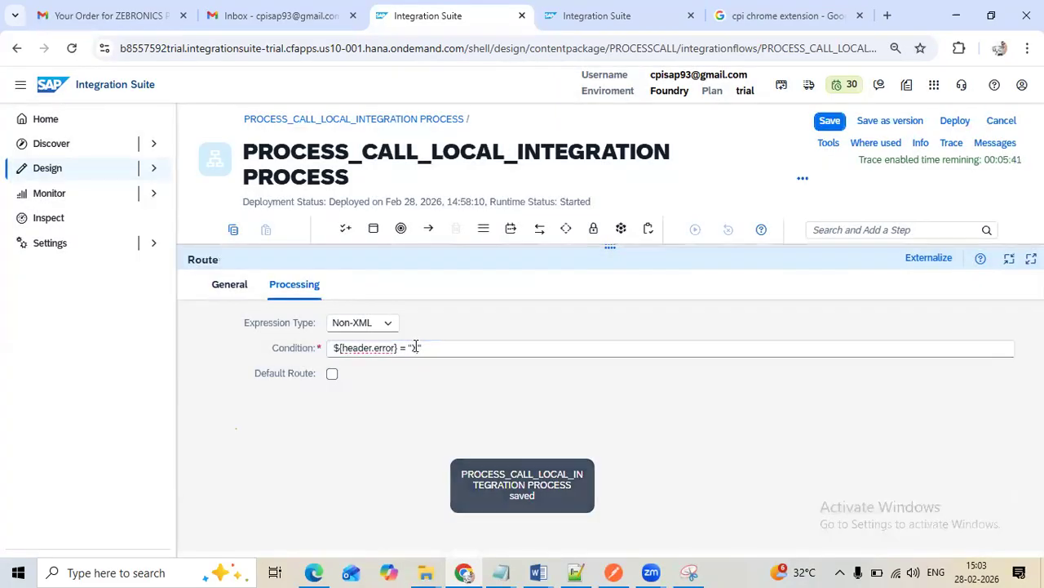
Put X in single quotes in the EMAIL route's condition, ${header.error} = 'X', and check it against Content Modifier 1's message headers
text('X)
click(435, 346)
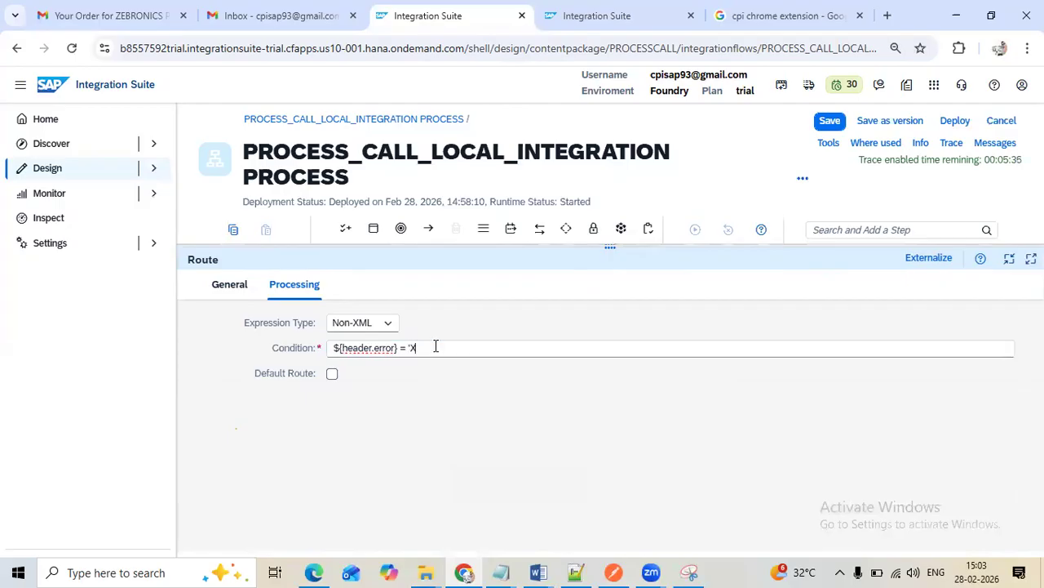
drag(605, 249, 612, 357)
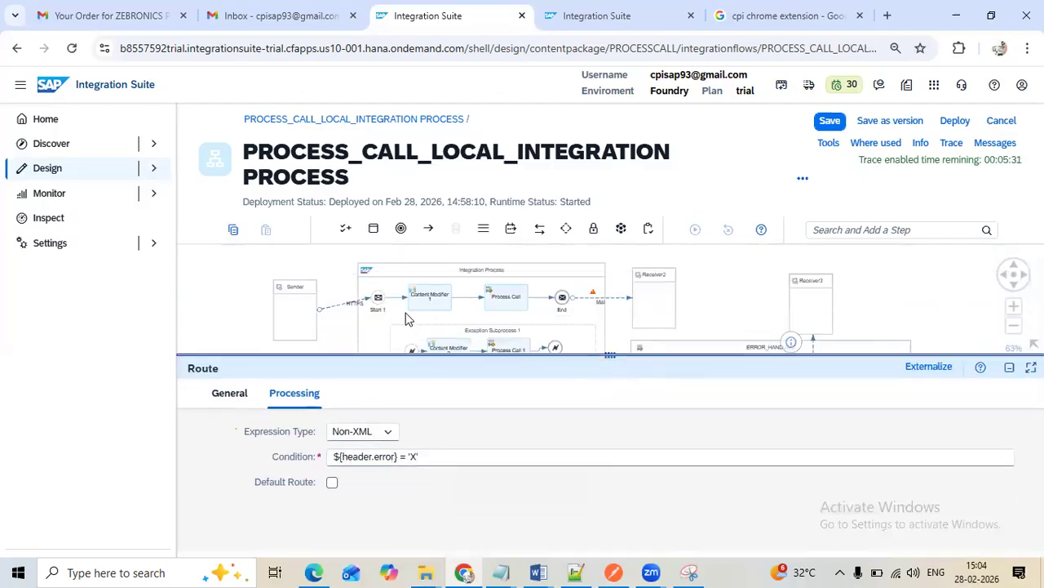
click(441, 291)
click(307, 395)
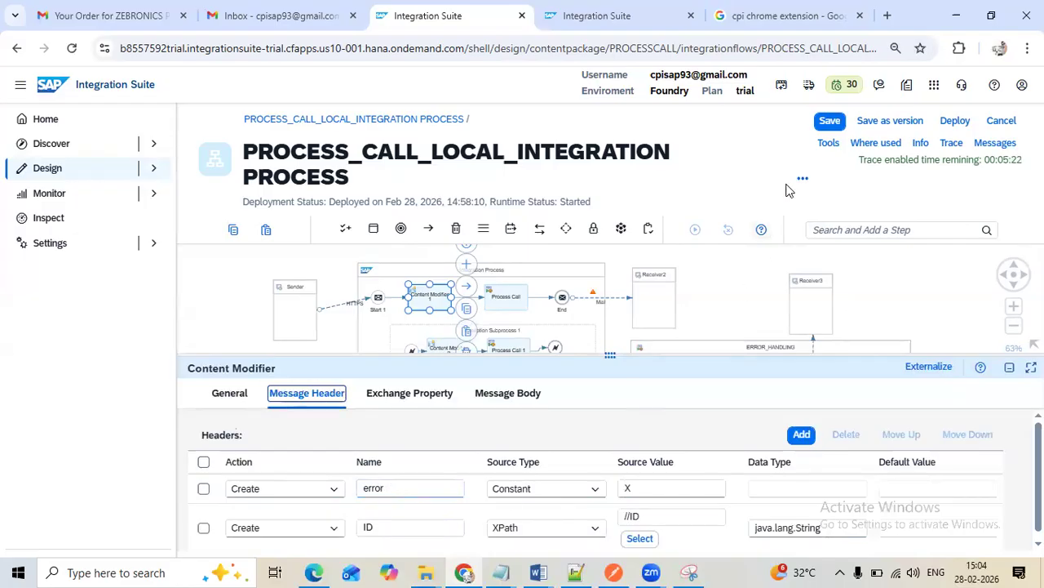
Save the integration flow with the corrected route condition and deploy it
click(827, 122)
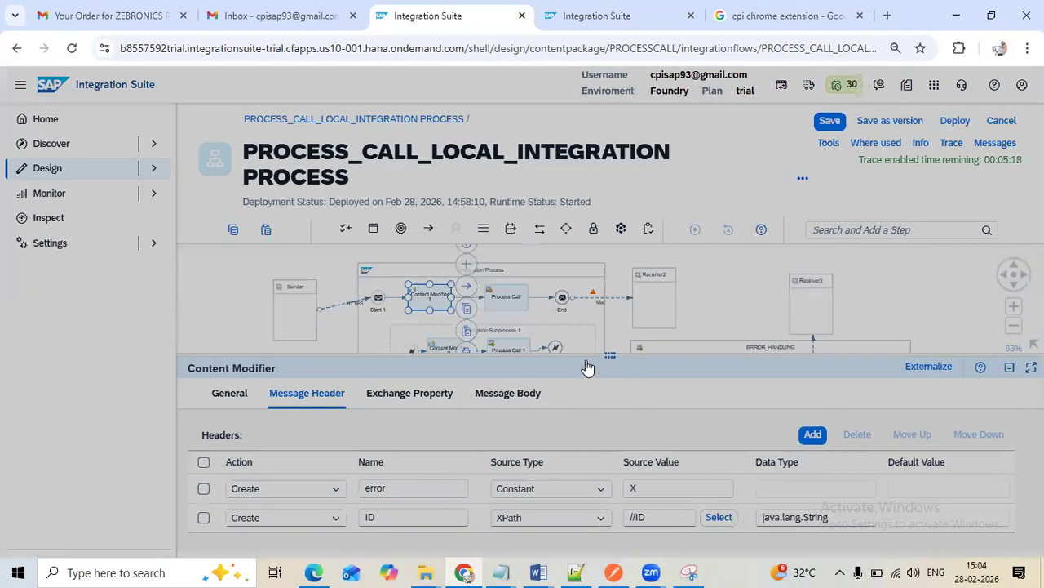
click(599, 364)
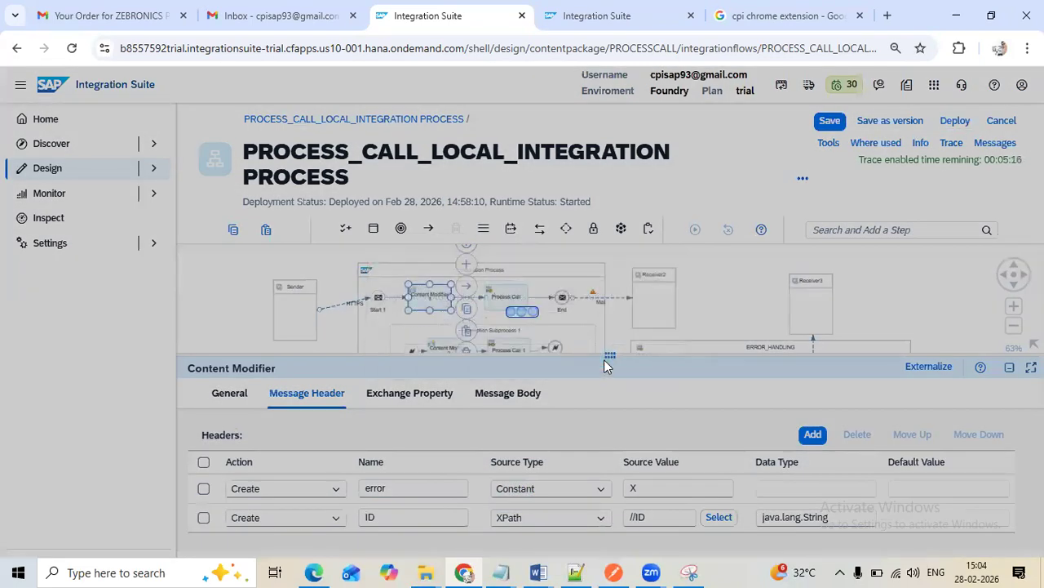
click(671, 345)
Return from the message trace to the message processing list and check the Gmail inbox for an error mail
click(600, 16)
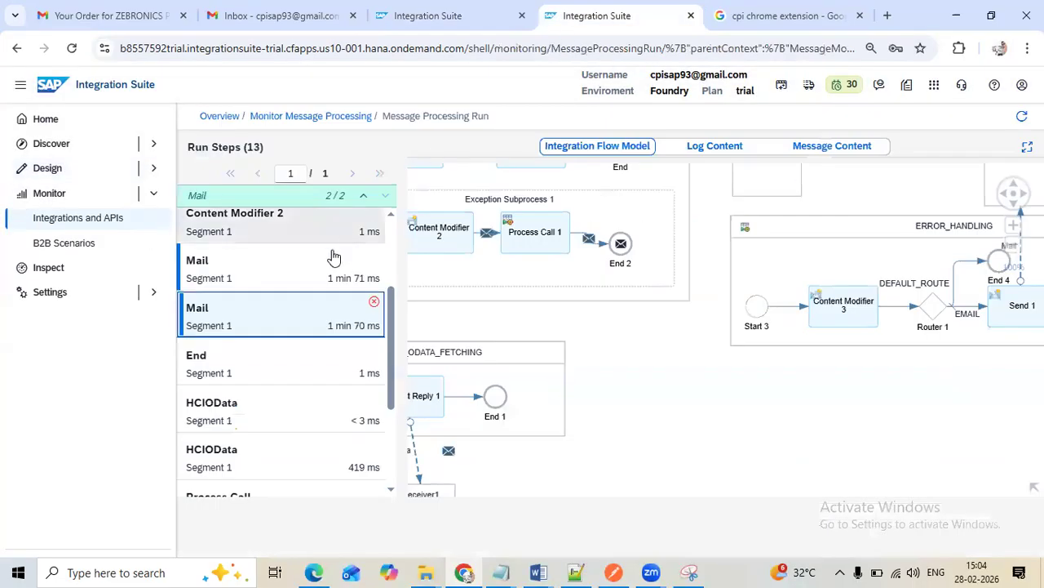
click(306, 119)
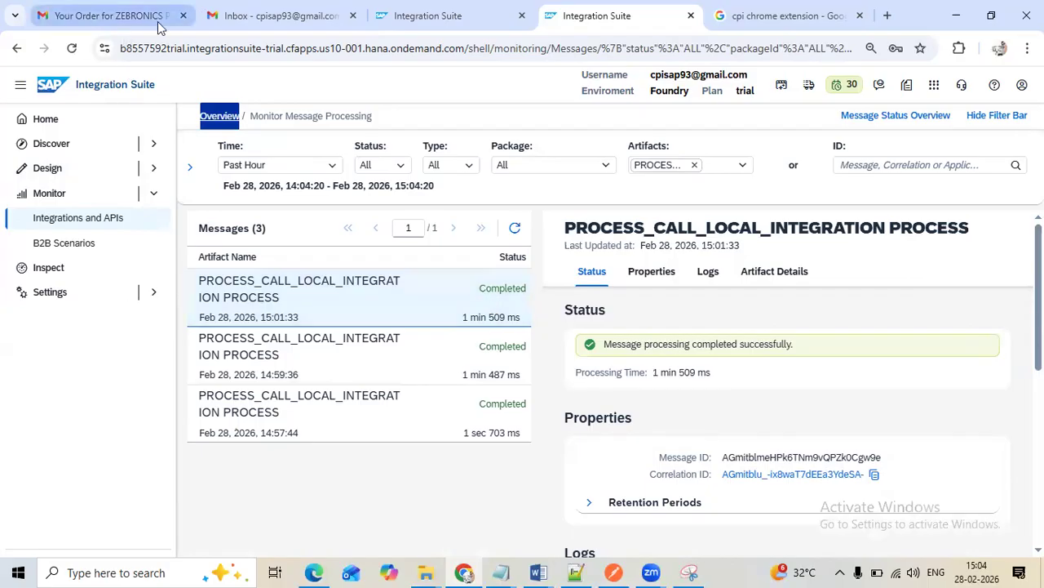
click(216, 24)
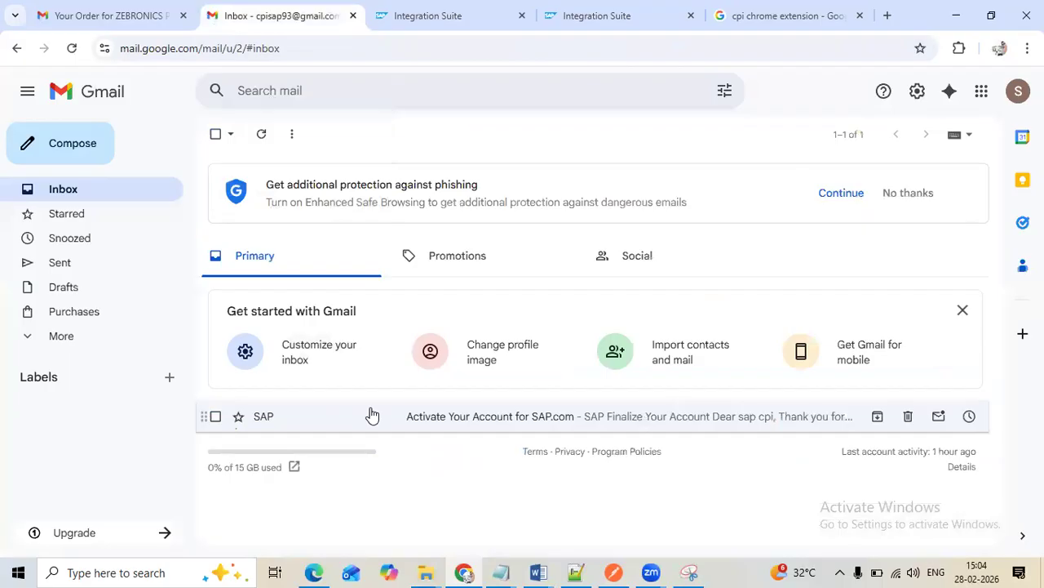
Switch to Postman and resend the PROCESS_CALL POST request with supplier ID 0
click(614, 572)
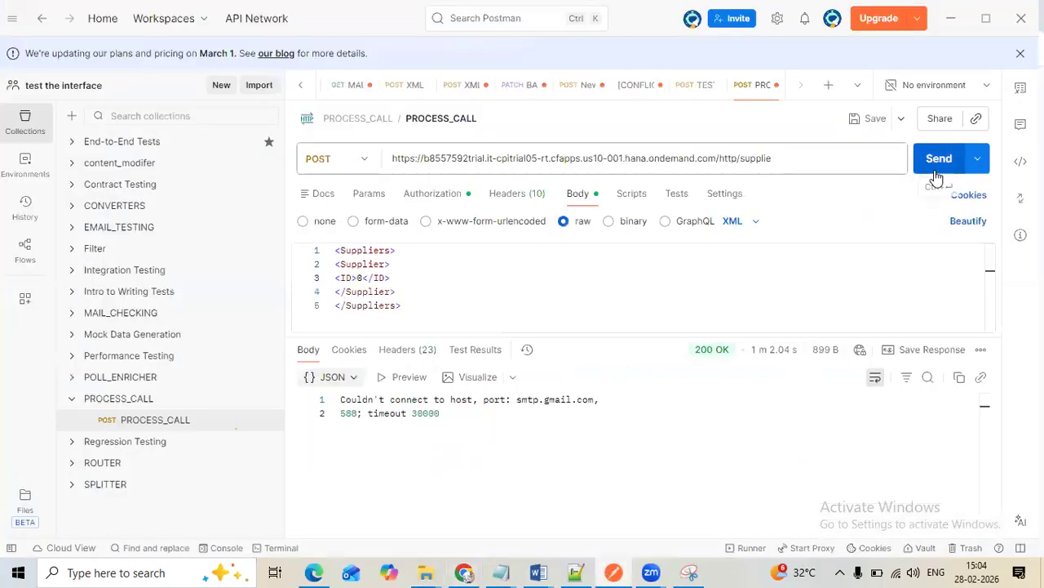
click(937, 178)
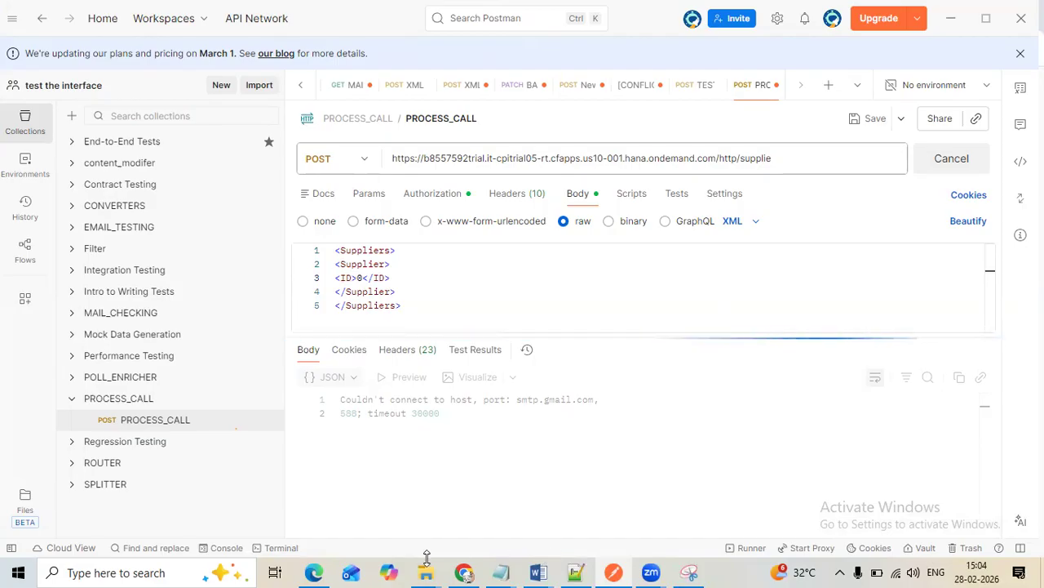
Switch to Chrome and refresh the message processing list for PROCESS_CALL_LOCAL_INTEGRATION PROCESS
click(465, 572)
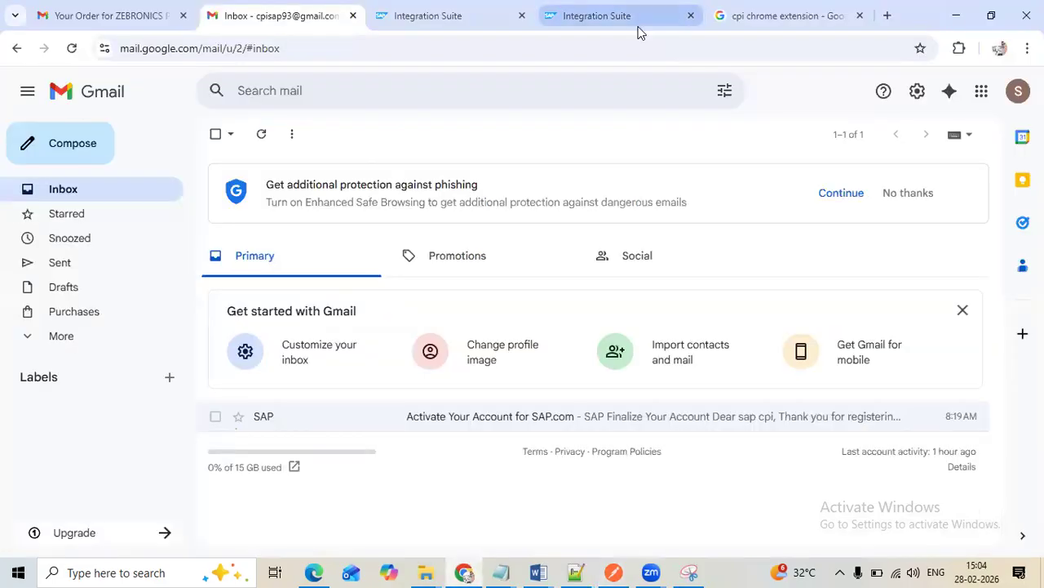
click(639, 30)
click(516, 229)
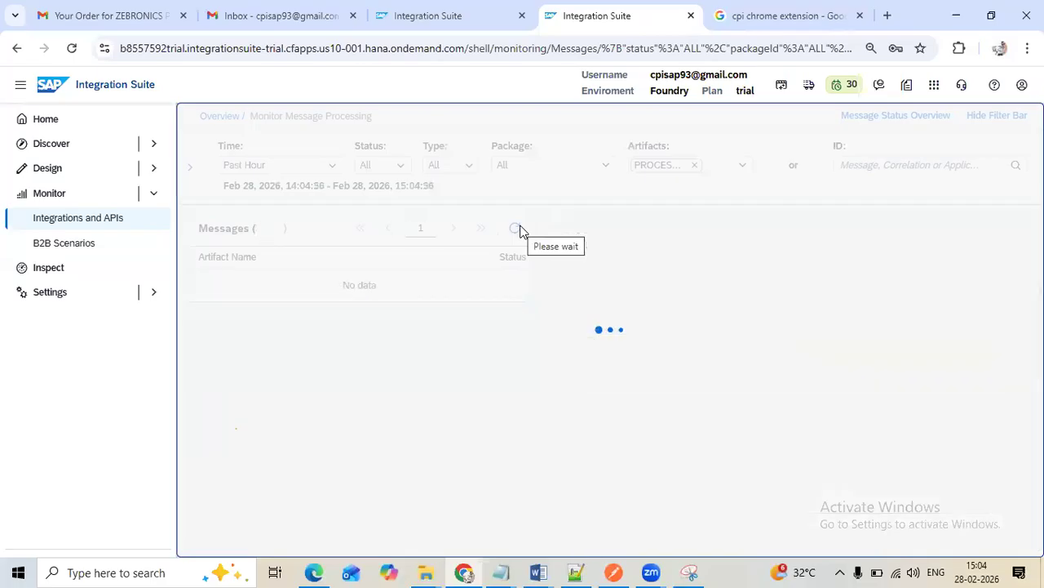
click(517, 228)
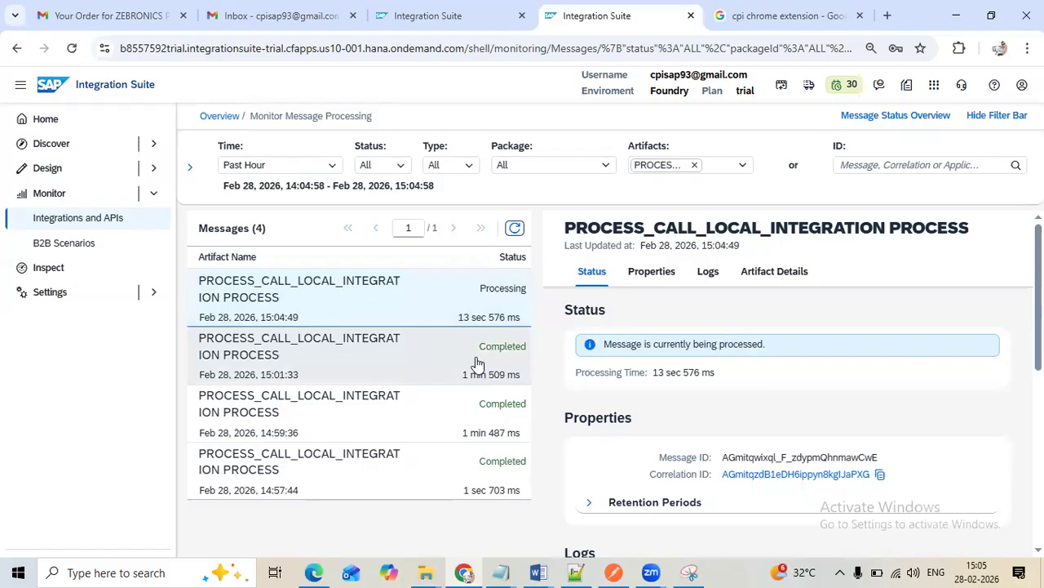
Duplicate the browser tab that shows the message processing monitor
click(422, 18)
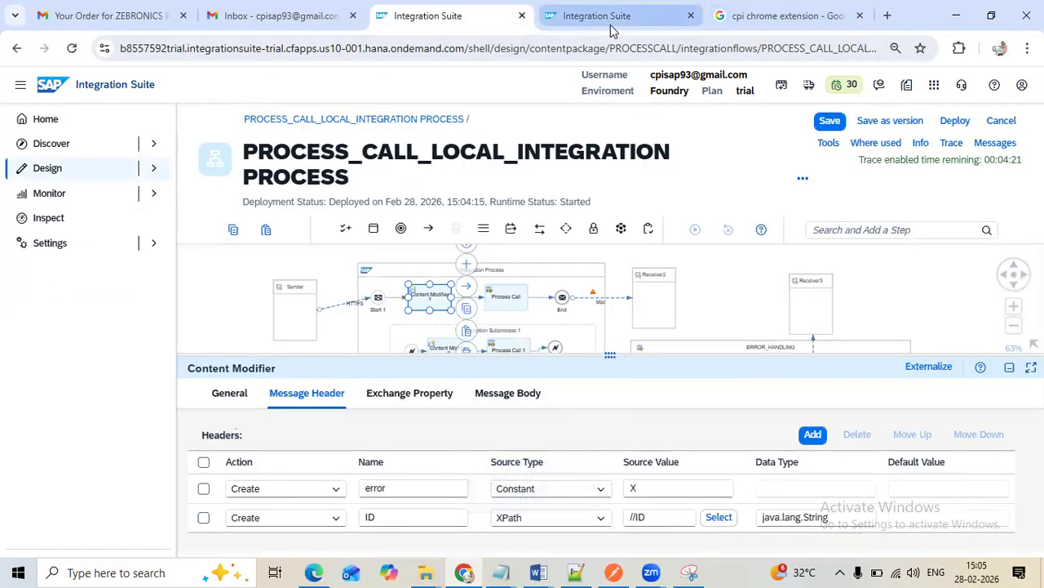
click(609, 26)
right_click(610, 27)
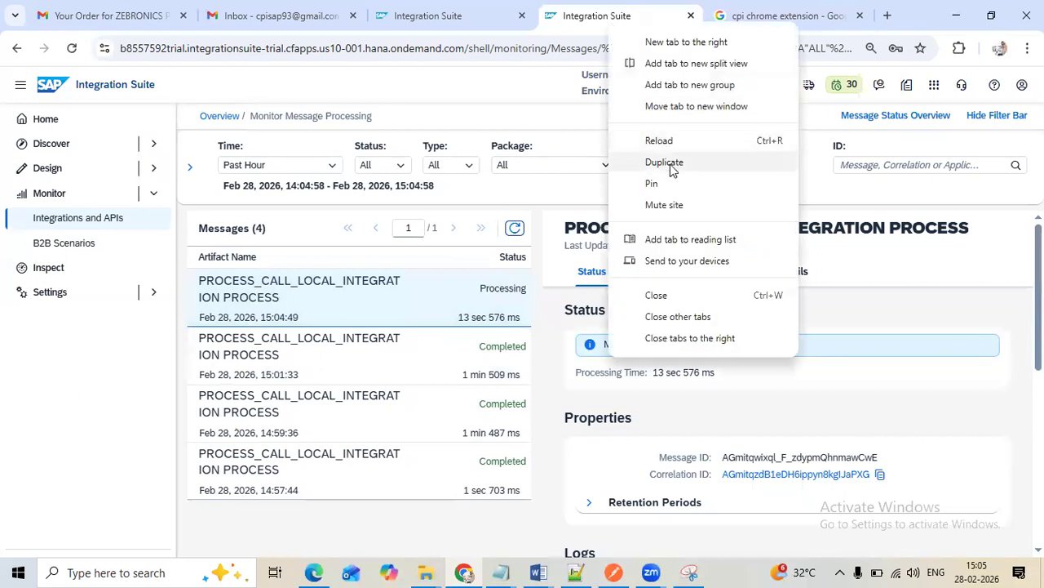
click(666, 162)
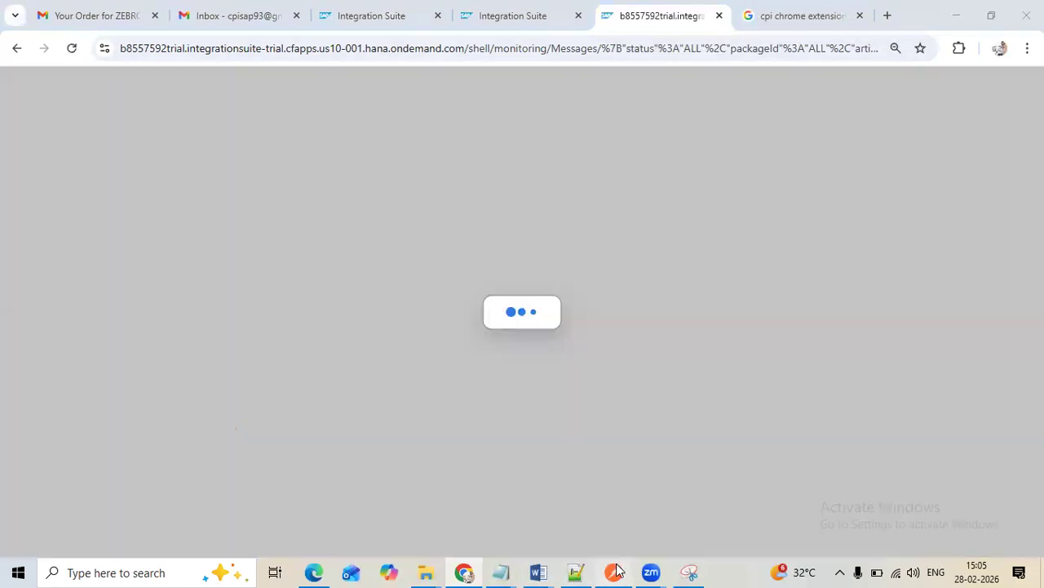
Check the pending PROCESS_CALL request in Postman and the Gmail inbox in Chrome for an error mail
click(616, 572)
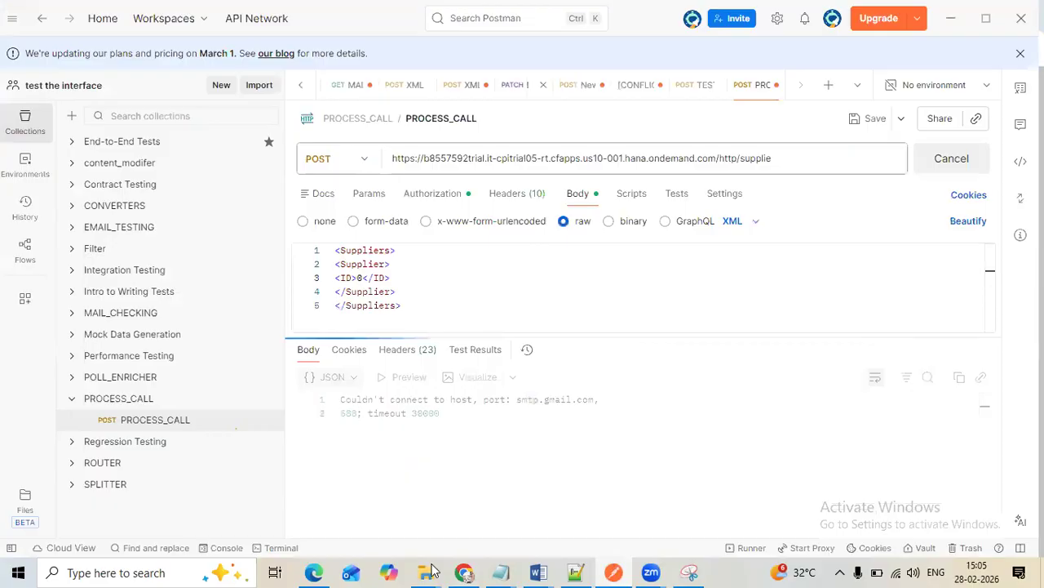
click(463, 572)
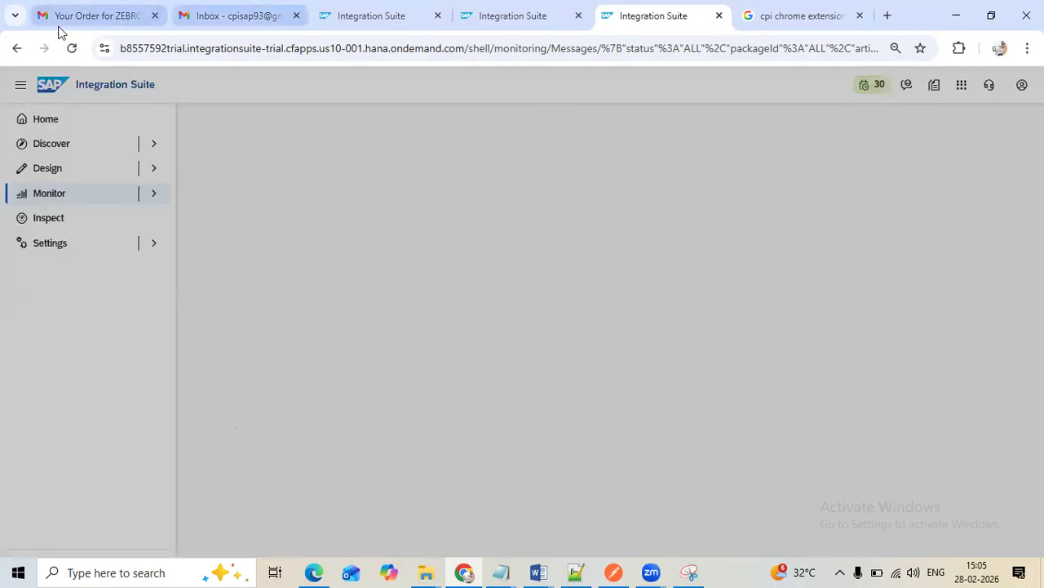
click(221, 17)
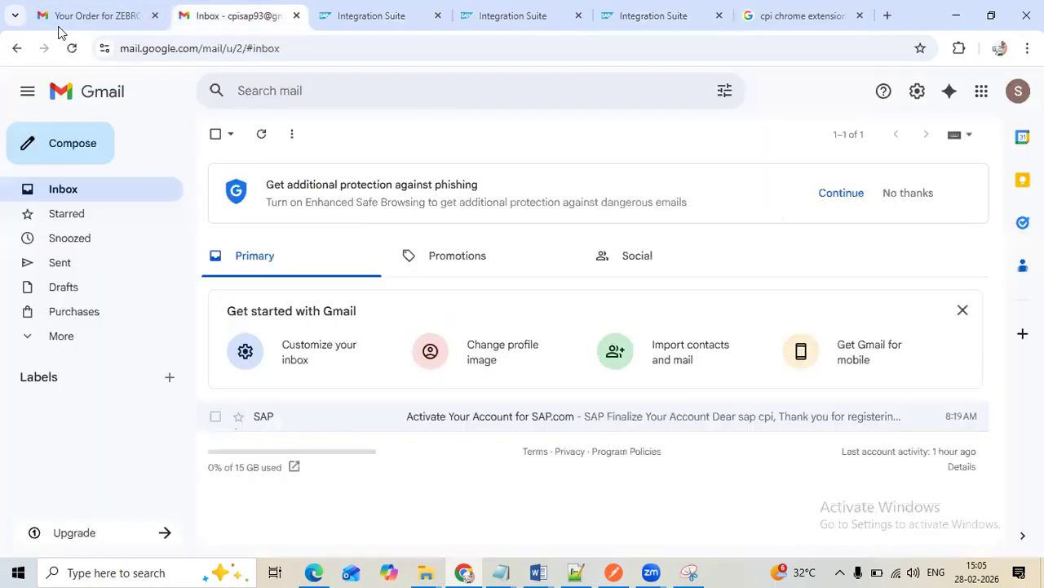
click(556, 25)
Open the Integrations and APIs design page in the duplicated Integration Suite tab
click(629, 21)
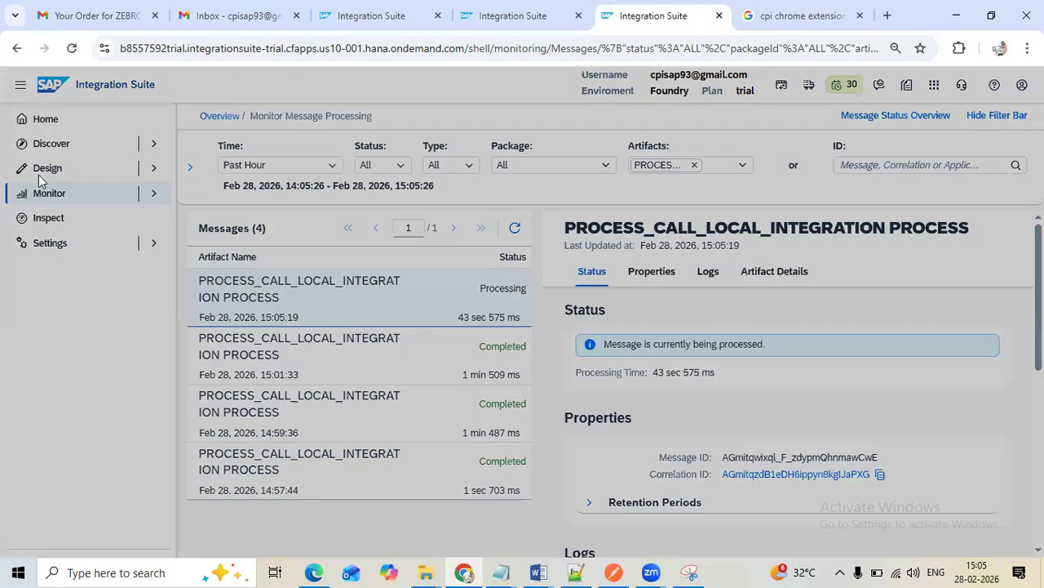
click(734, 471)
click(97, 168)
click(145, 198)
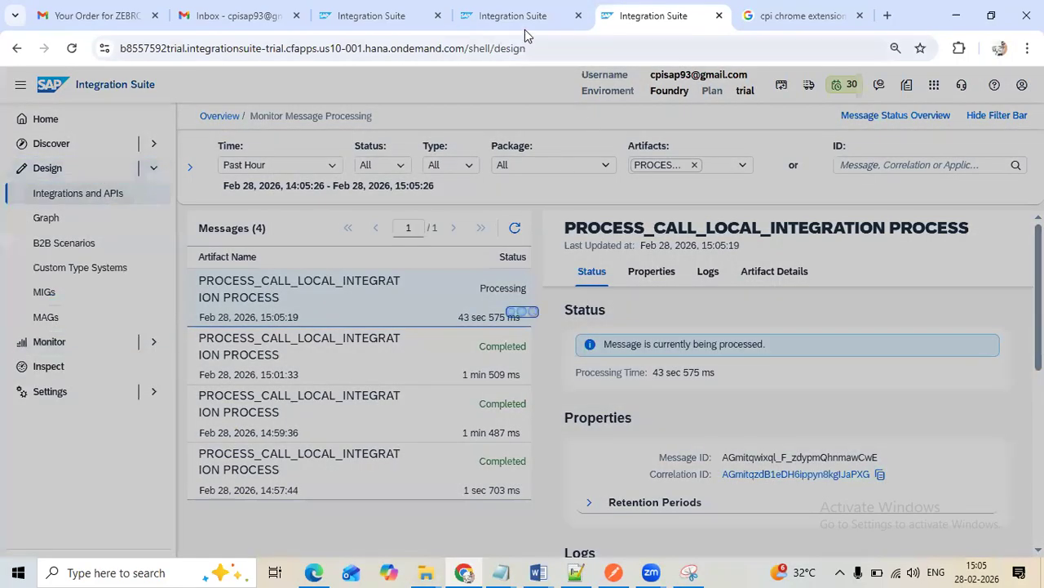
Refresh the message processing list in the original monitoring tab and examine the latest message's error details
click(528, 26)
click(515, 229)
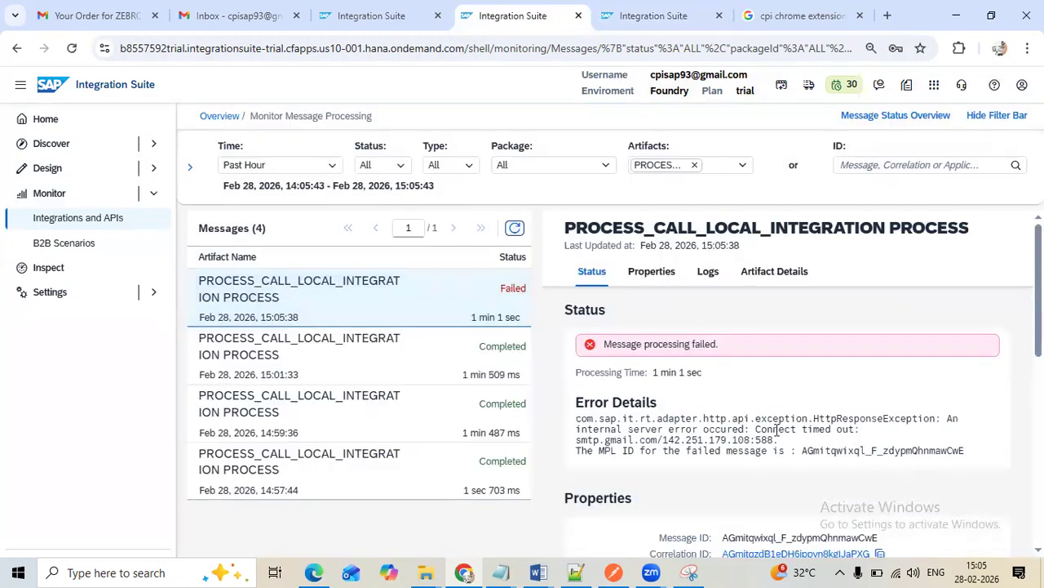
drag(756, 431, 811, 440)
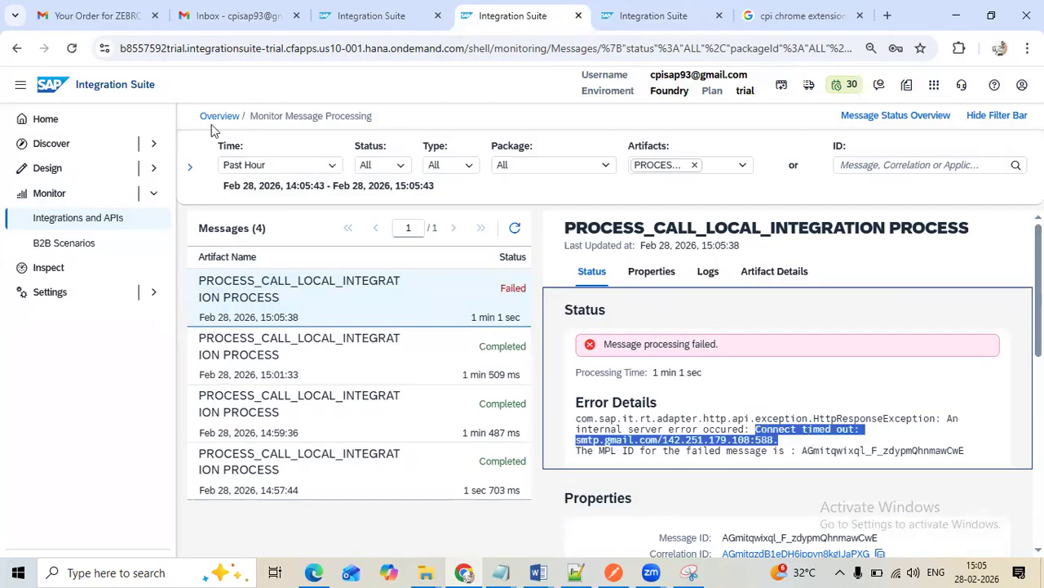
Open the Error_handling mail in the Gmail inbox and examine its error text
click(184, 17)
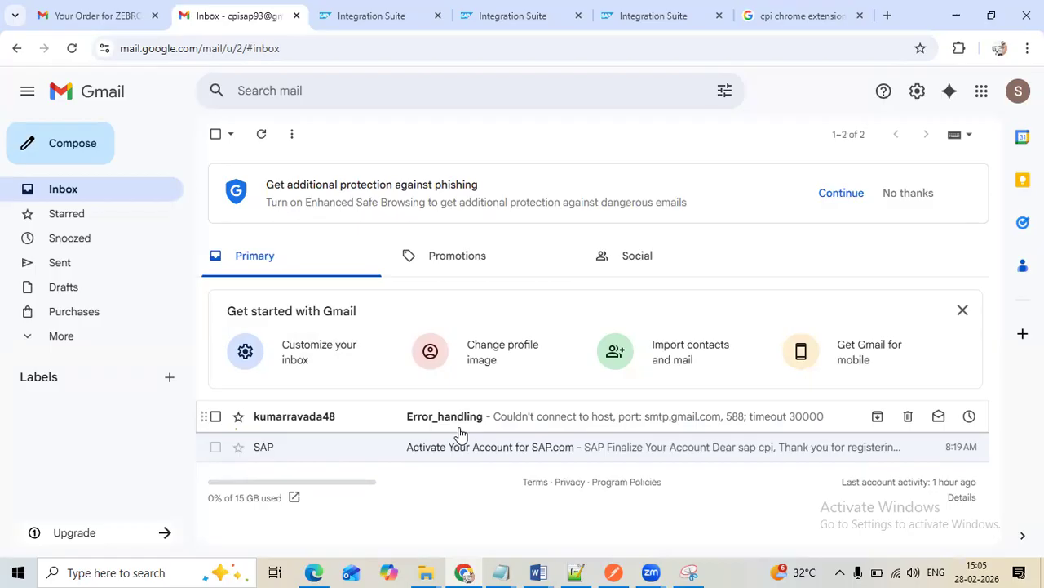
click(459, 424)
drag(252, 248, 562, 232)
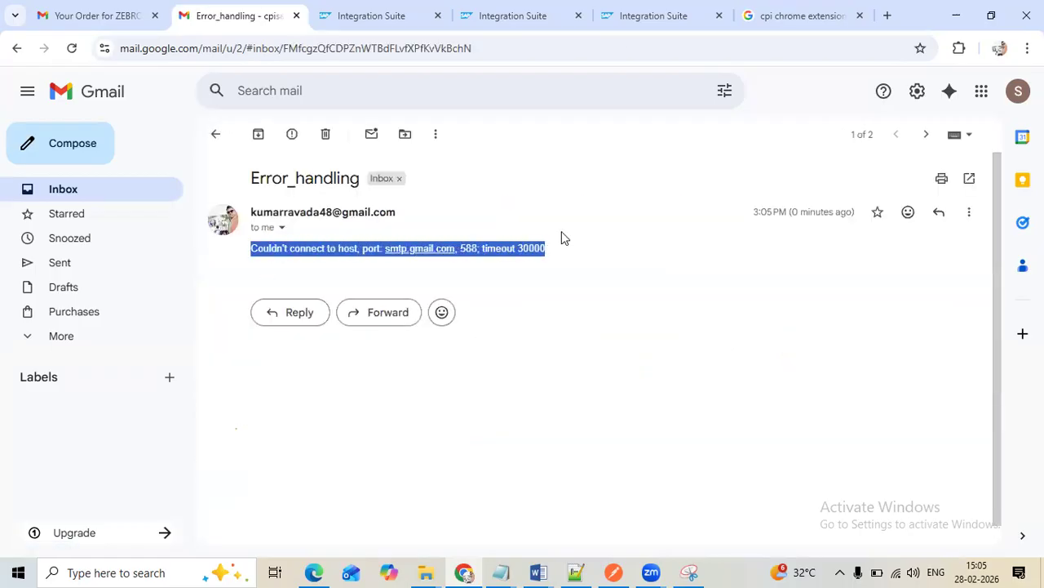
Set the message body expression of Content Modifier 2 in the exception subprocess to ${exception.stacktrace}
click(630, 19)
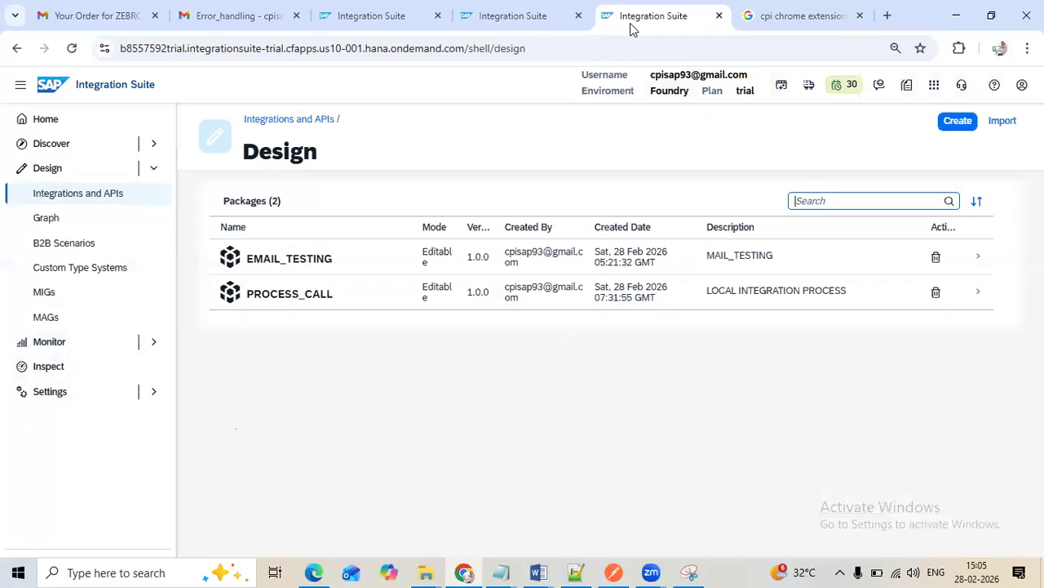
click(544, 26)
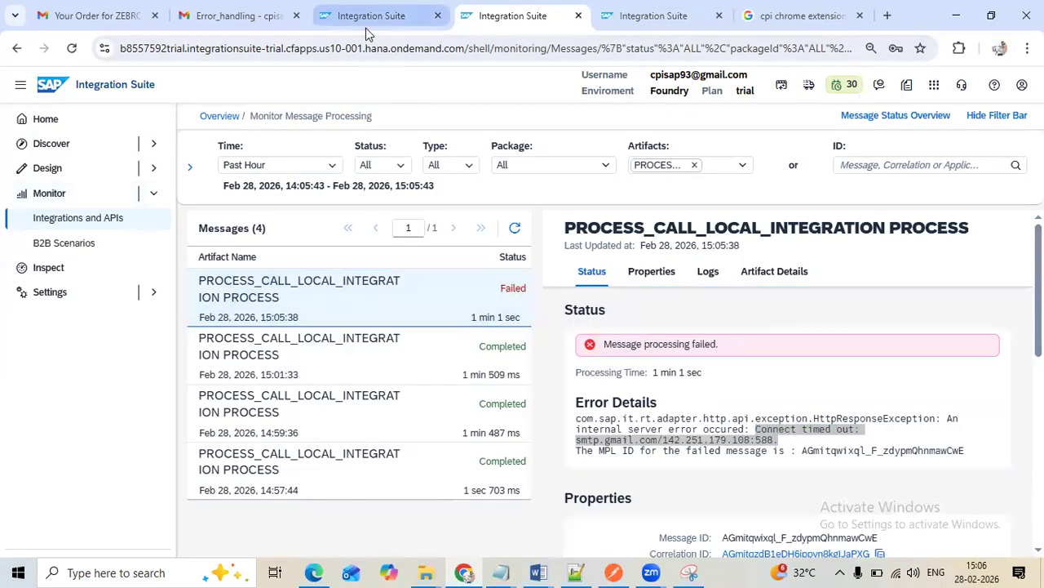
click(367, 20)
click(515, 348)
click(453, 347)
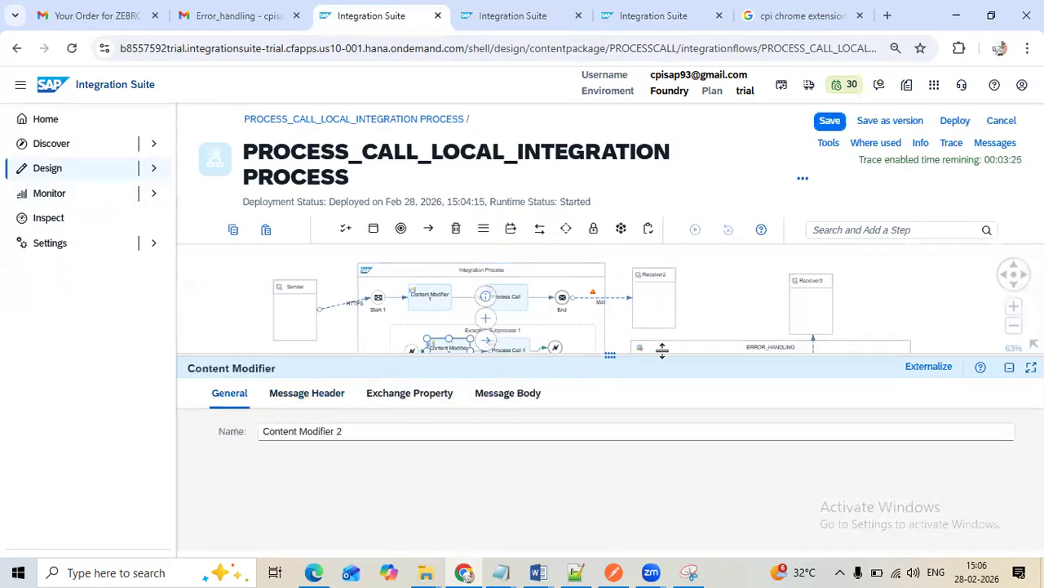
drag(661, 350, 662, 269)
click(494, 319)
double_click(396, 379)
text(s)
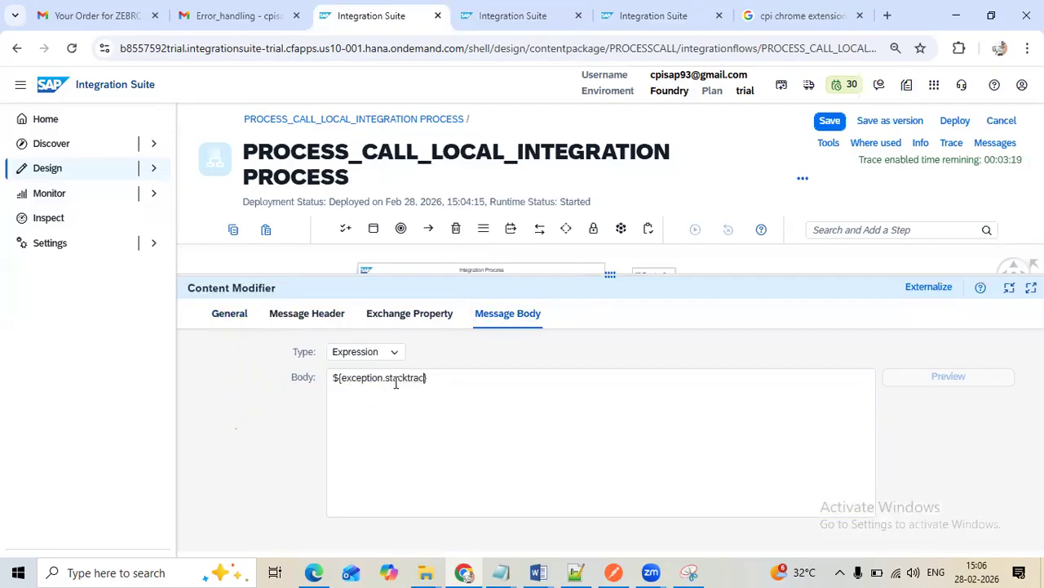
Save the integration flow with the changed message body and deploy it
click(829, 122)
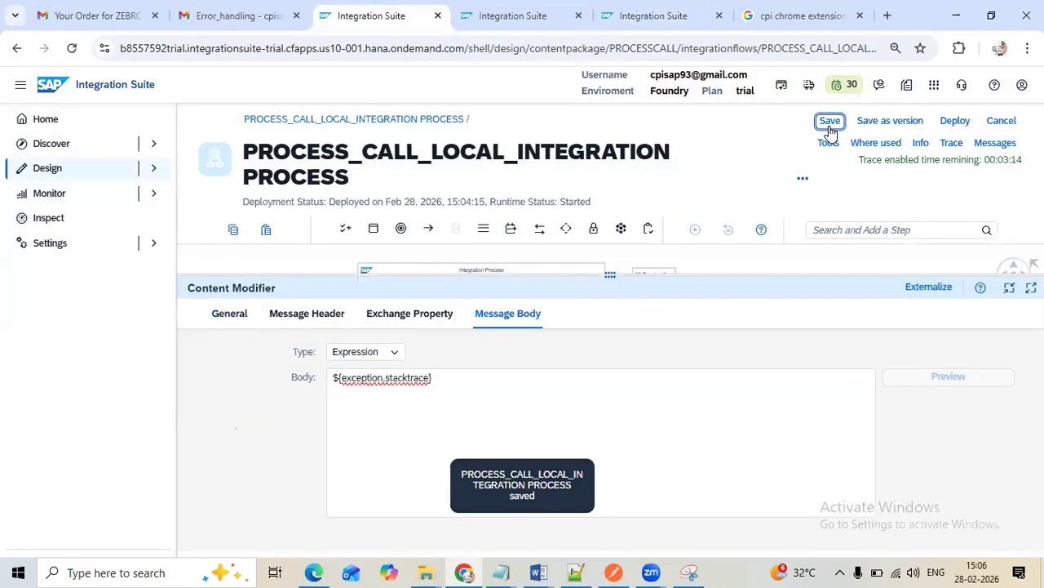
click(830, 124)
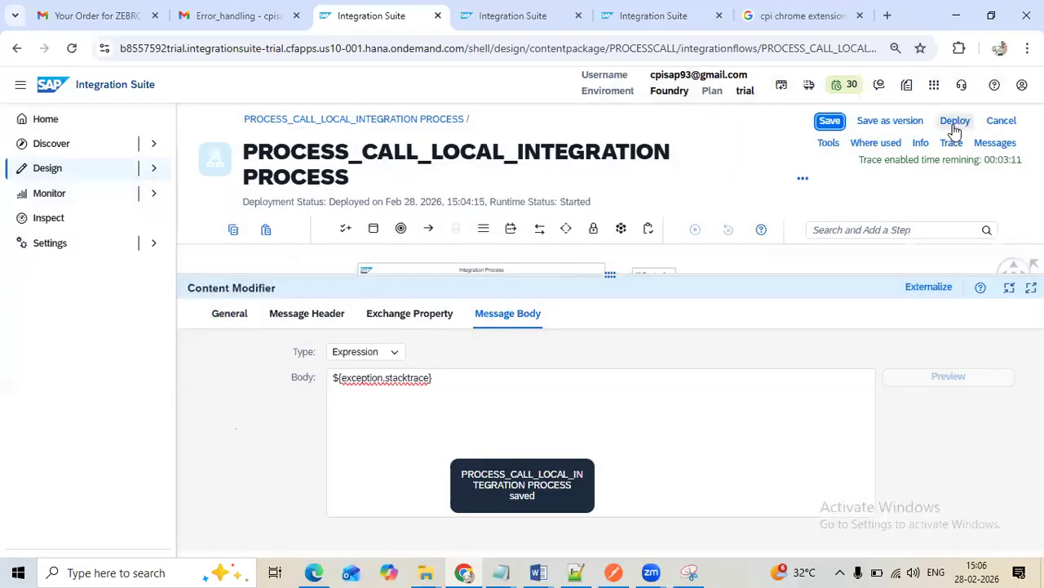
click(949, 122)
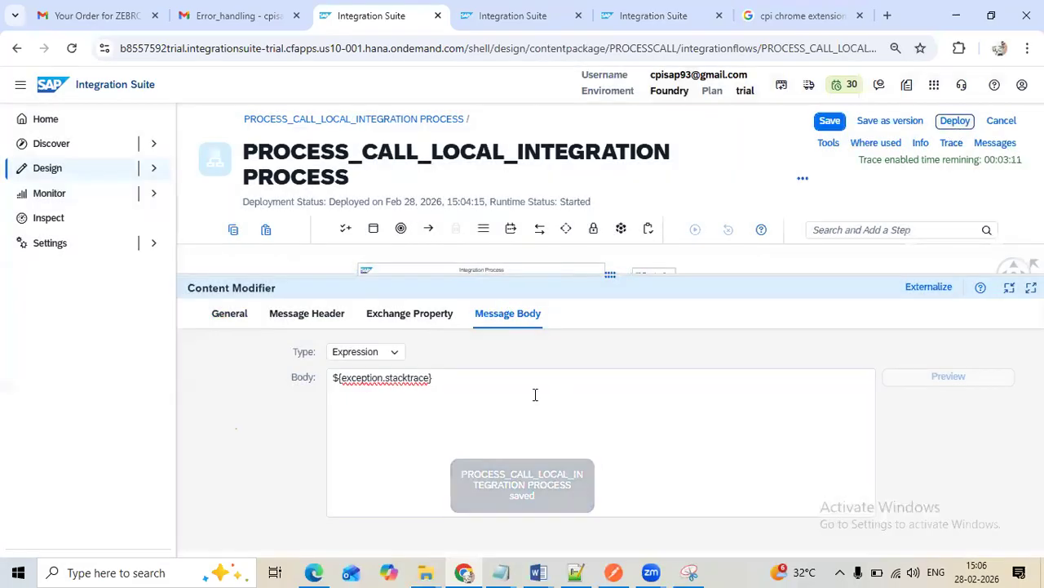
click(595, 356)
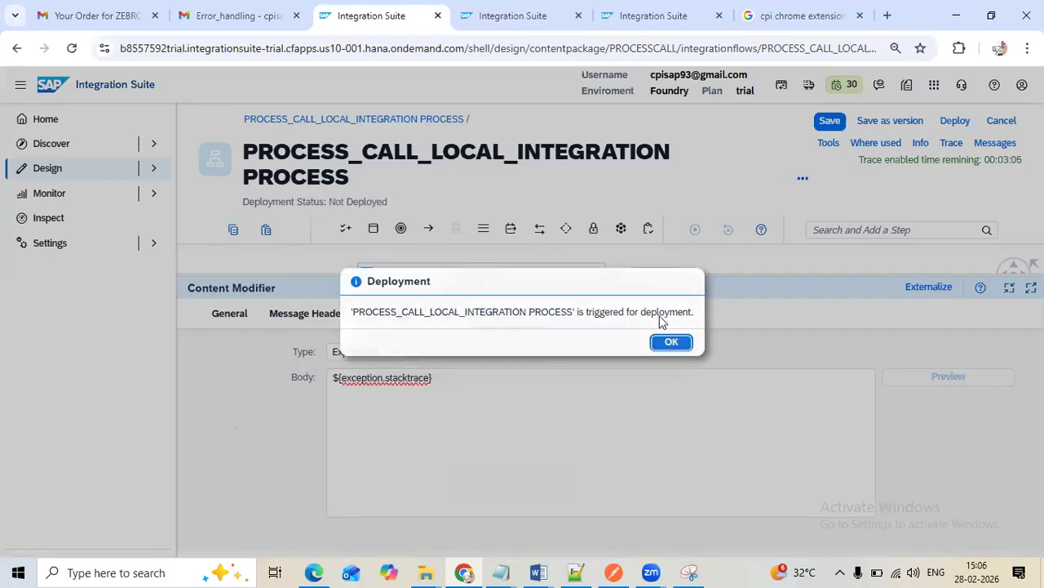
click(669, 342)
Switch to Postman and resend the PROCESS_CALL POST request with supplier ID 0 against the redeployed flow
click(545, 18)
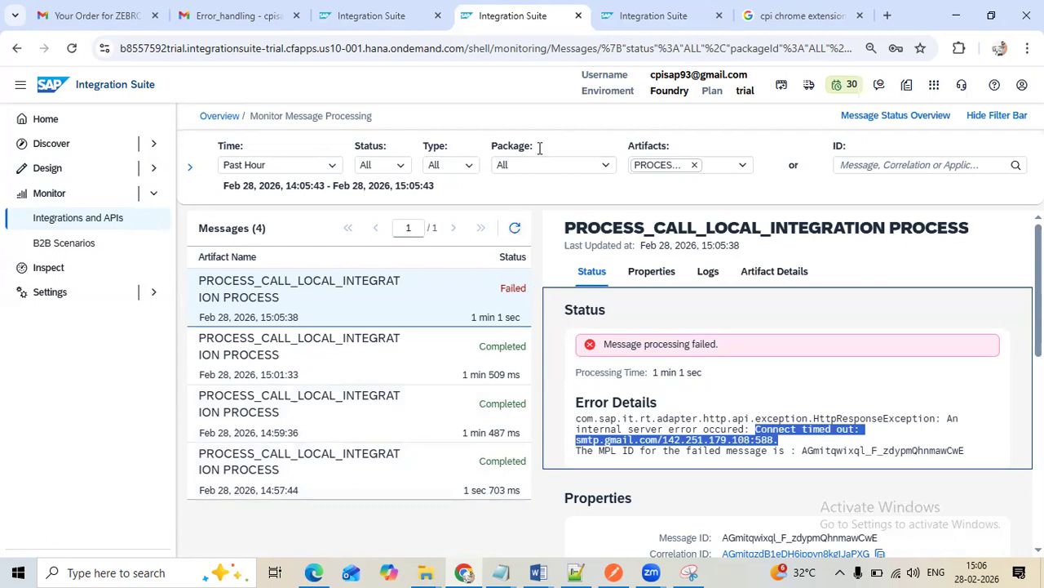
click(611, 569)
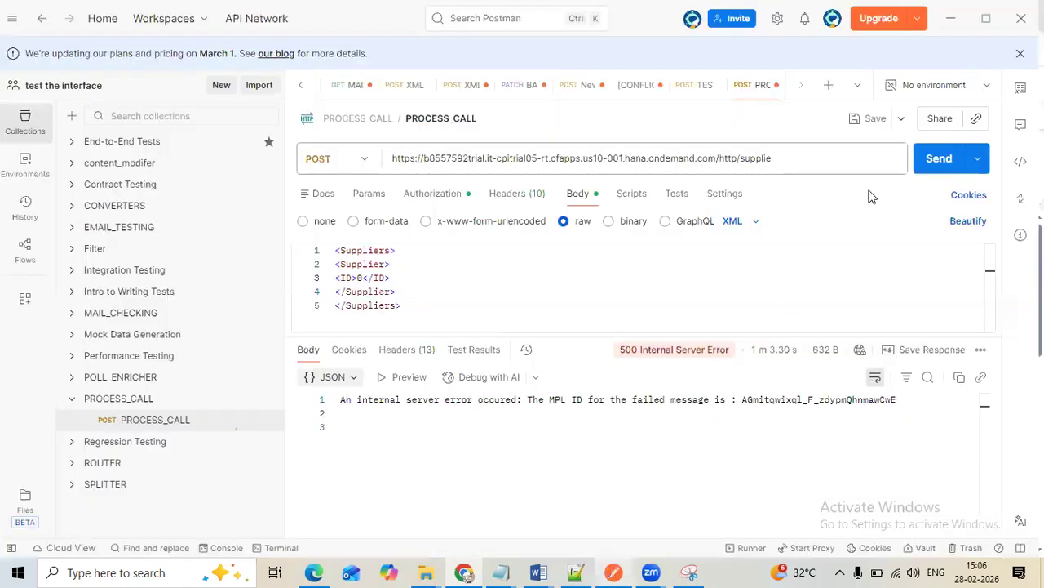
click(932, 170)
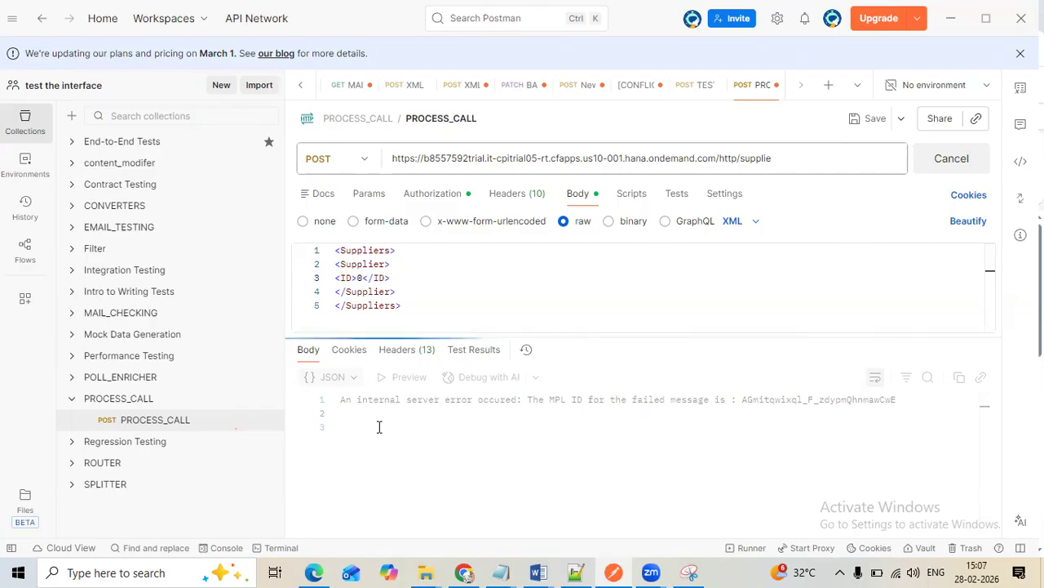
Refresh the message processing list in Chrome for the new run and check the request's progress in Postman
click(463, 572)
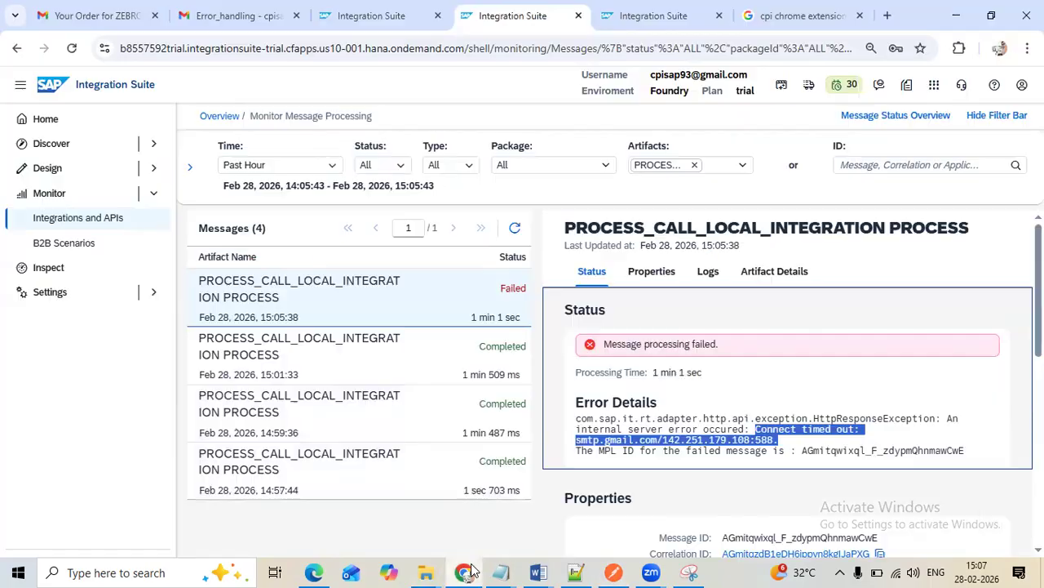
click(514, 229)
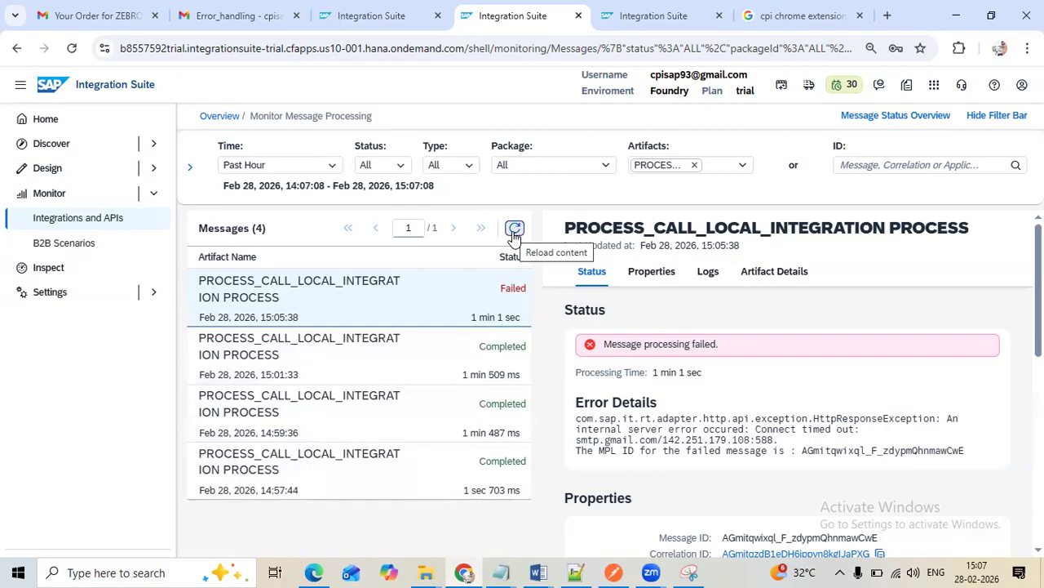
click(514, 230)
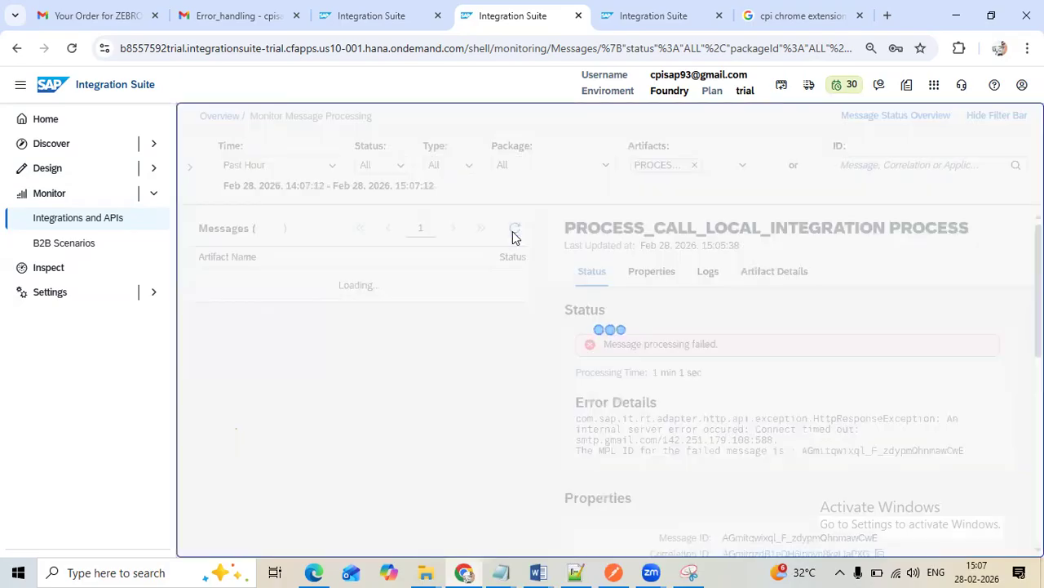
click(613, 571)
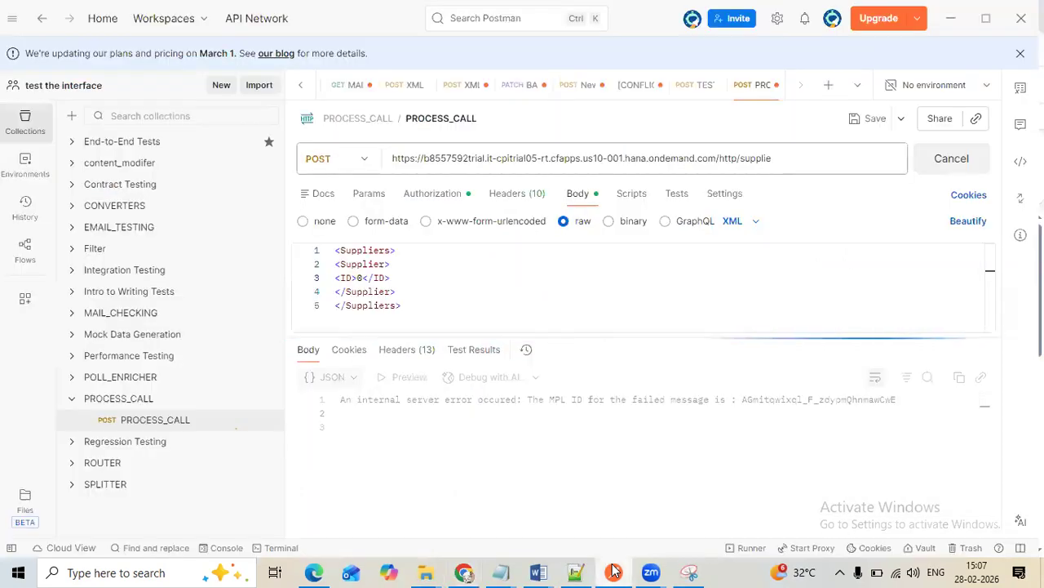
click(464, 571)
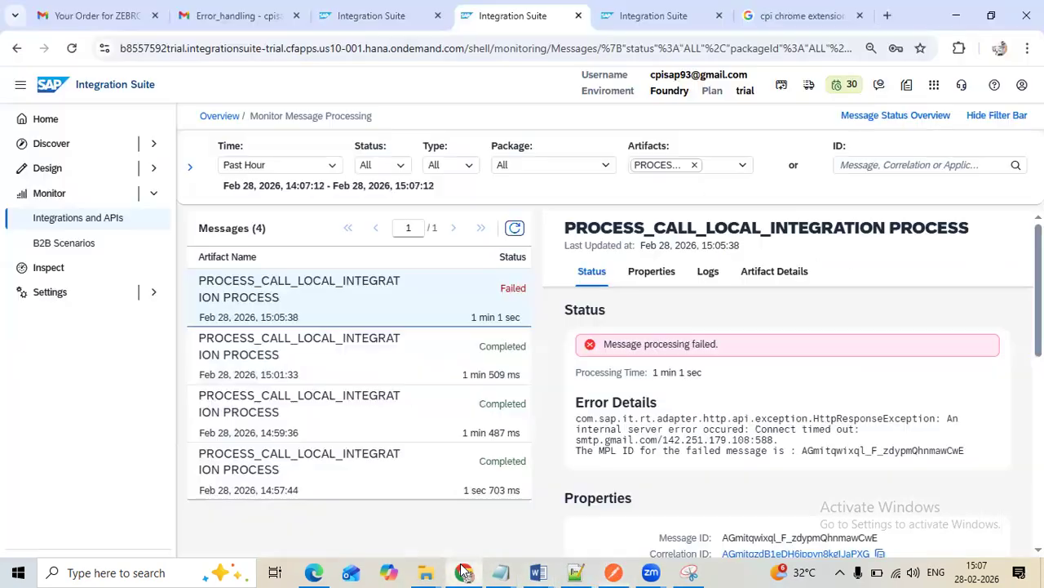
Reopen the message processing list of PROCESS_CALL_LOCAL_INTEGRATION PROCESS through the deployed integration content in the monitoring overview
click(221, 117)
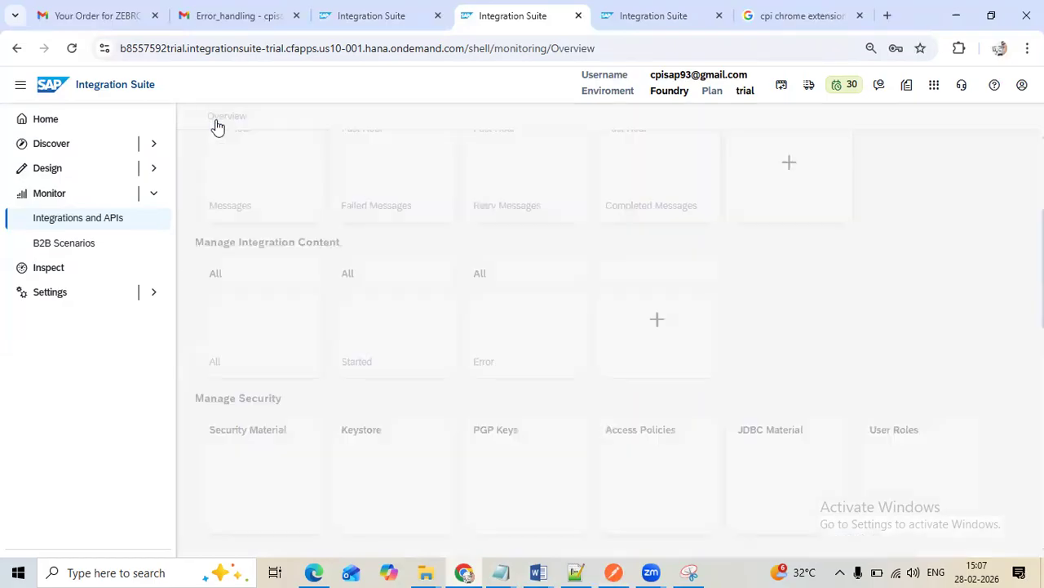
click(255, 313)
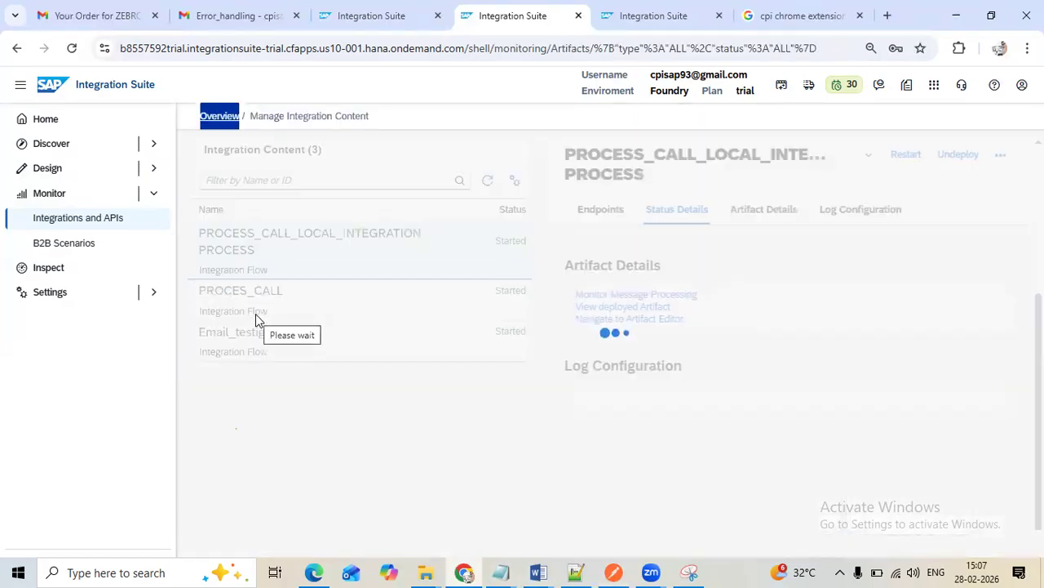
click(630, 295)
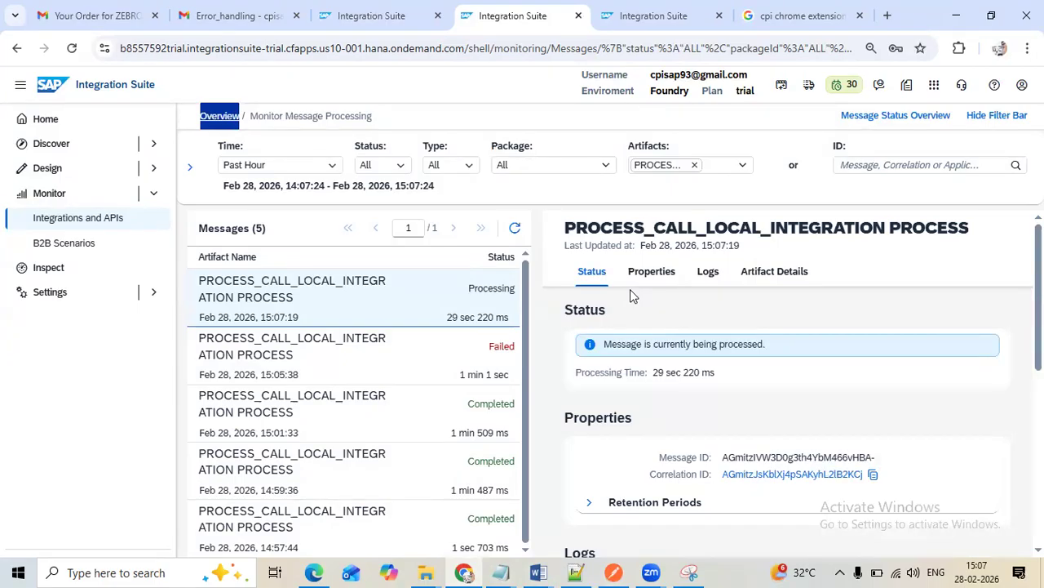
Return from the opened Error_handling mail to the Gmail inbox and check for a new error mail
click(219, 16)
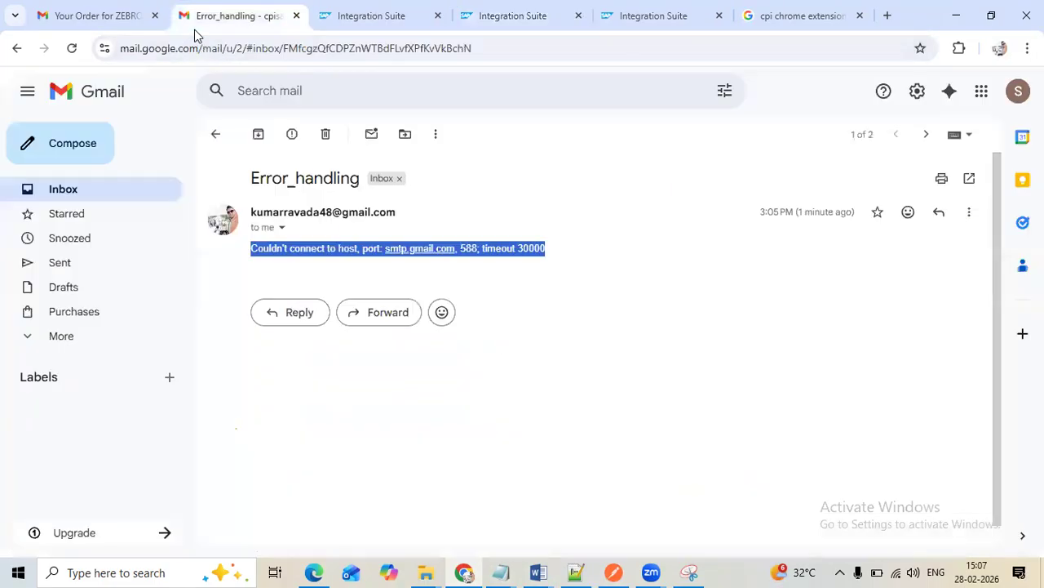
click(217, 136)
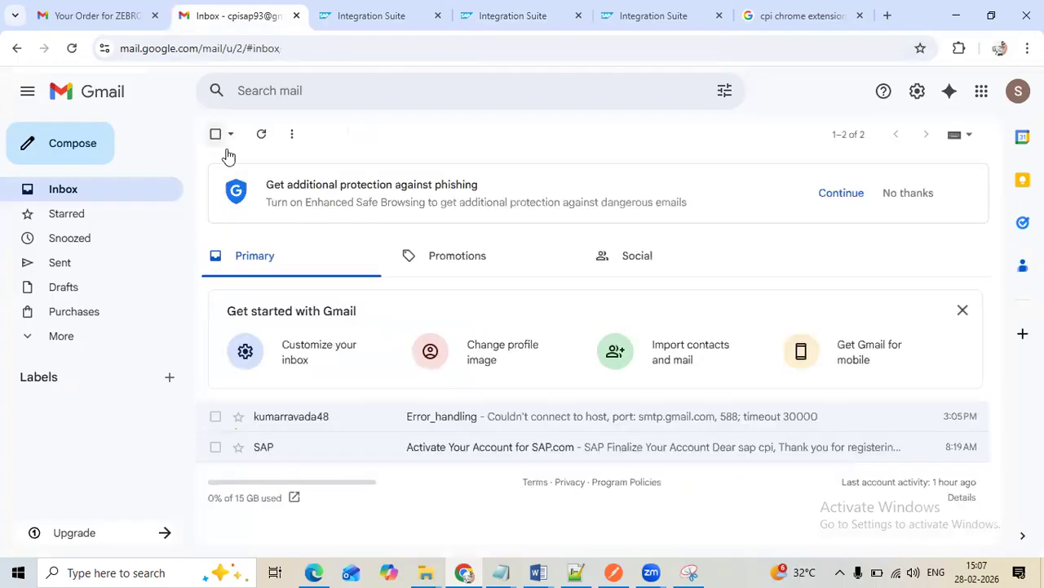
Reopen the message processing list of PROCESS_CALL_LOCAL_INTEGRATION PROCESS and refresh it to check the status of the latest run
click(621, 20)
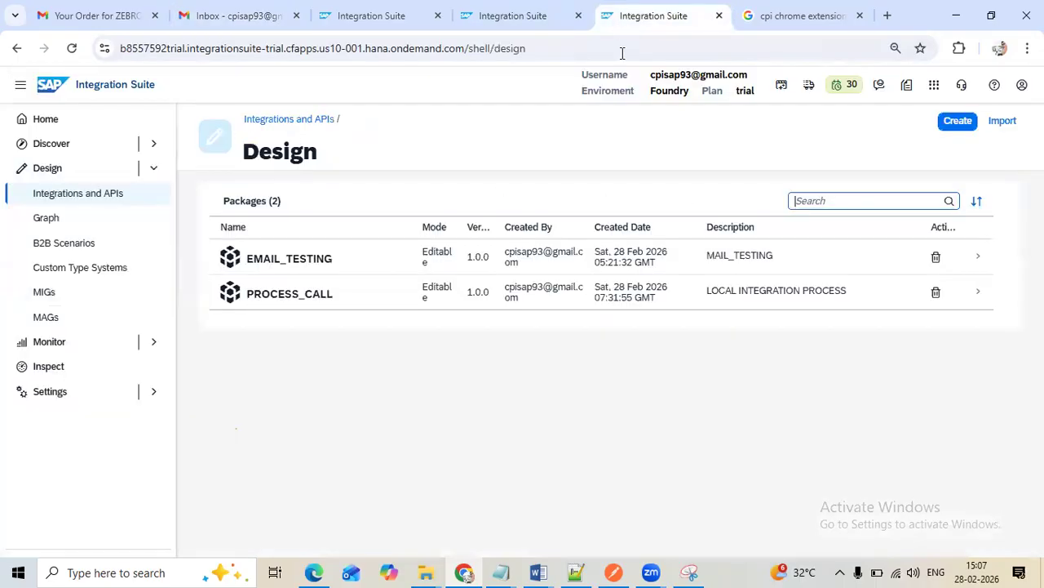
click(555, 18)
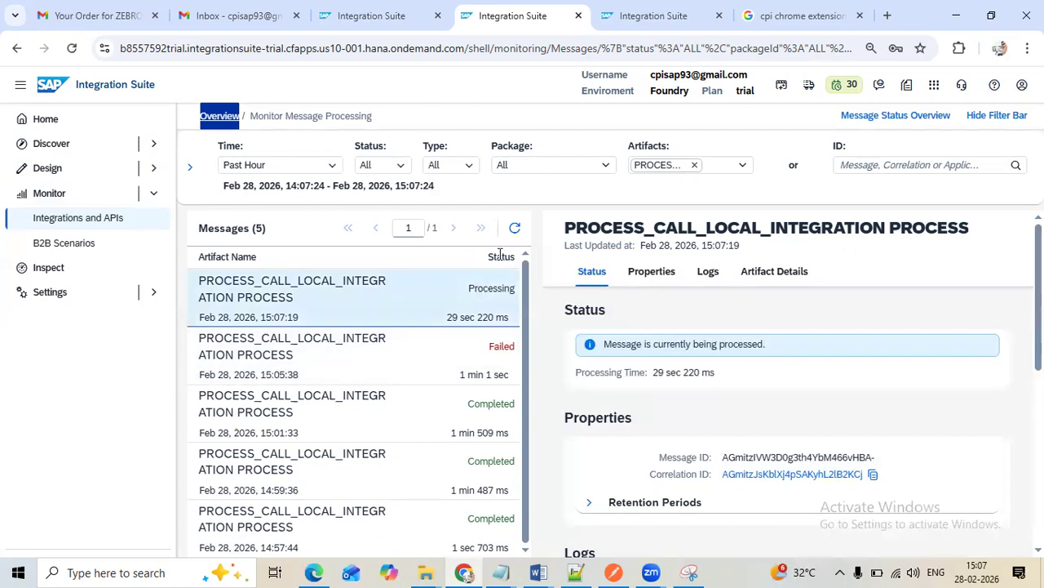
click(515, 228)
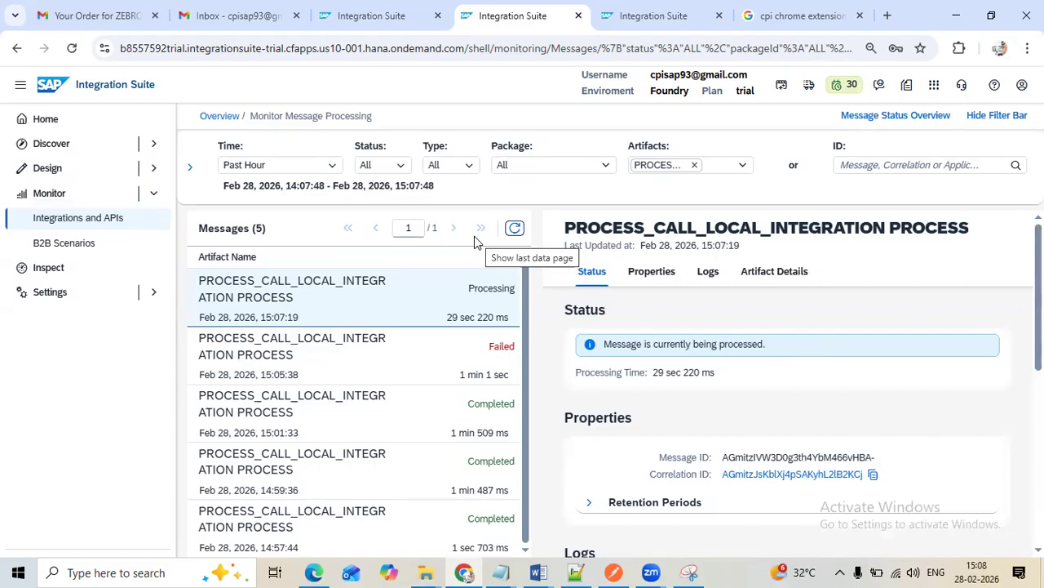
click(514, 230)
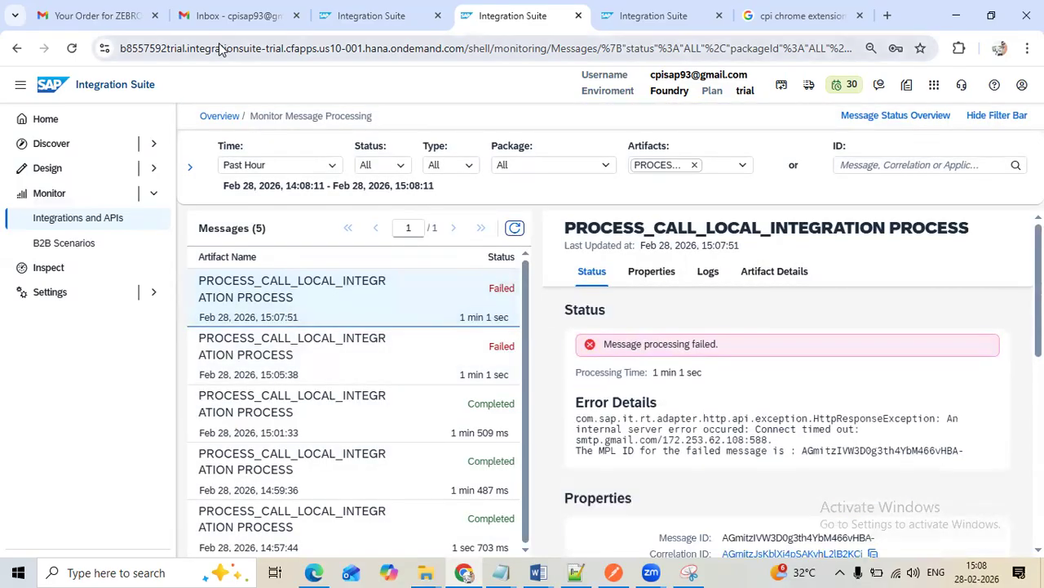
Open the new Error_handling mail in Gmail, examine the exception stack trace in its body, and expand the earlier mail for comparison
key(ctrl+2)
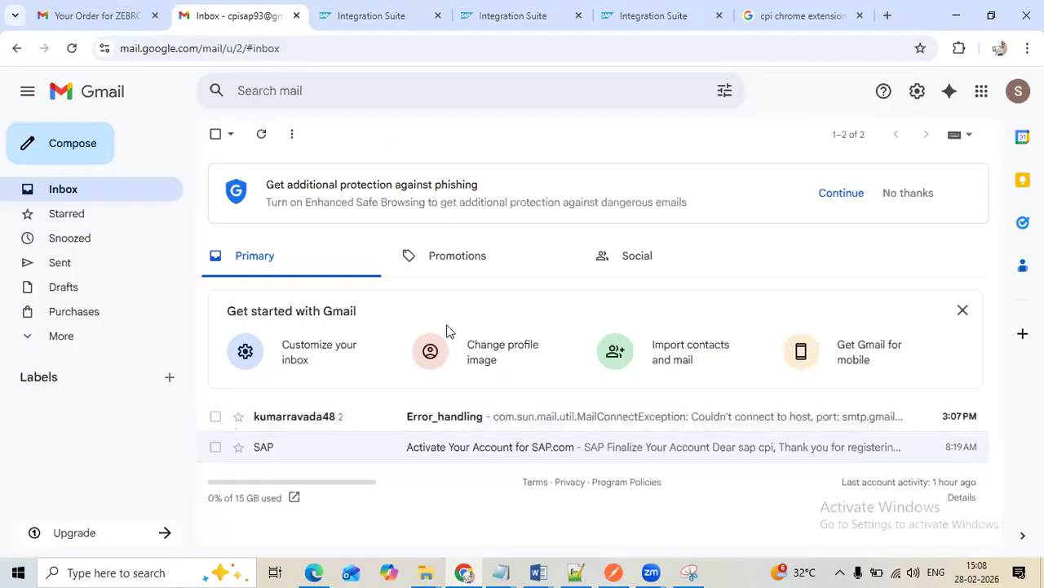
click(307, 422)
scroll(595, 385, down, 7)
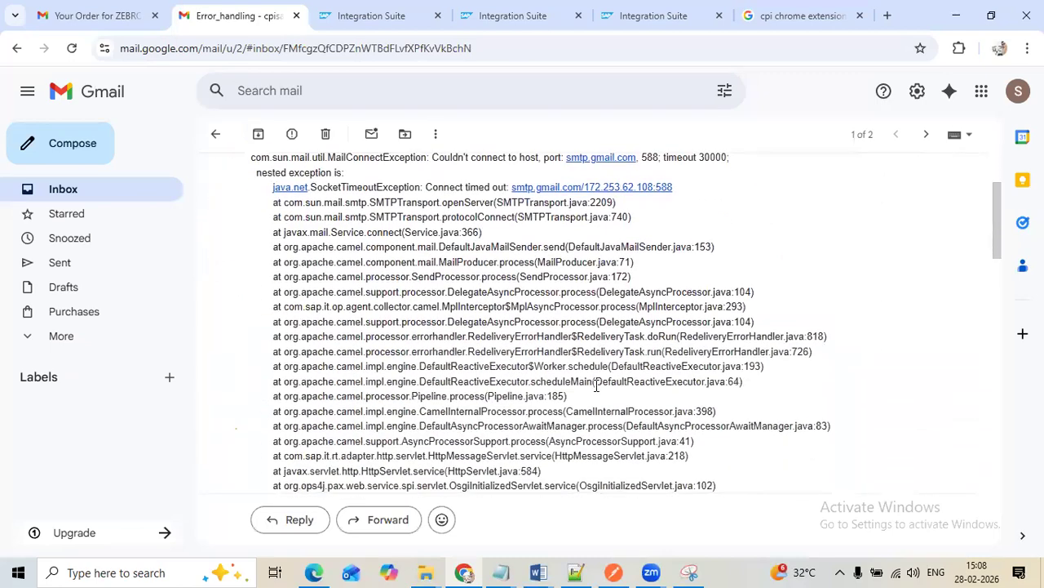
scroll(594, 385, down, 8)
scroll(598, 388, up, 5)
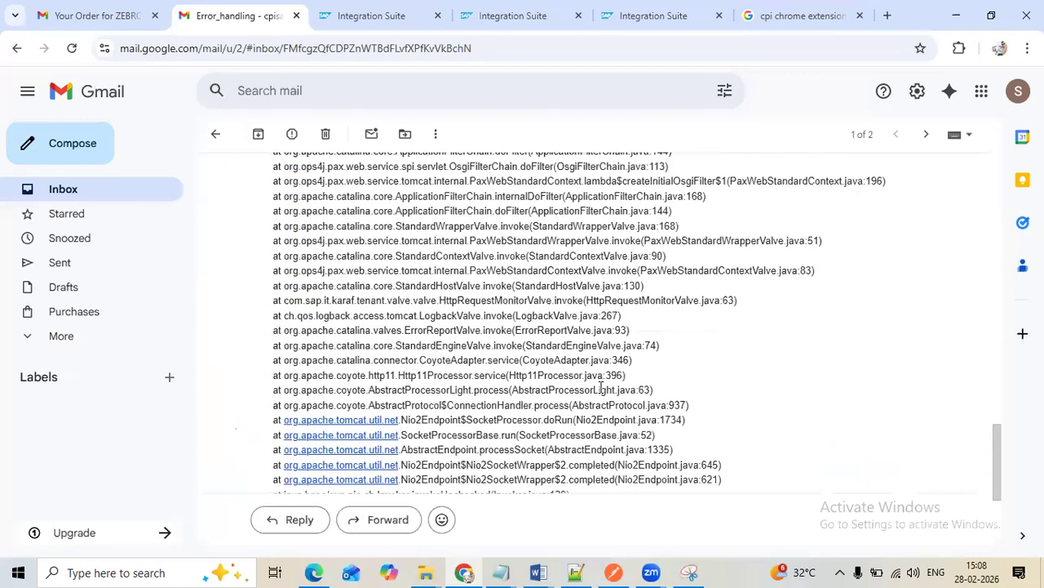
scroll(601, 387, up, 10)
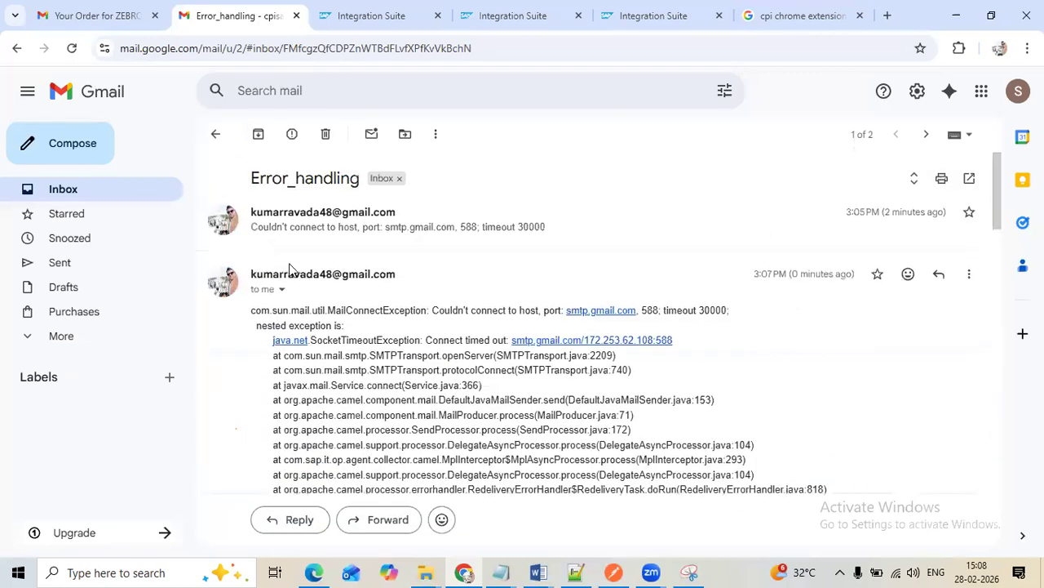
click(317, 239)
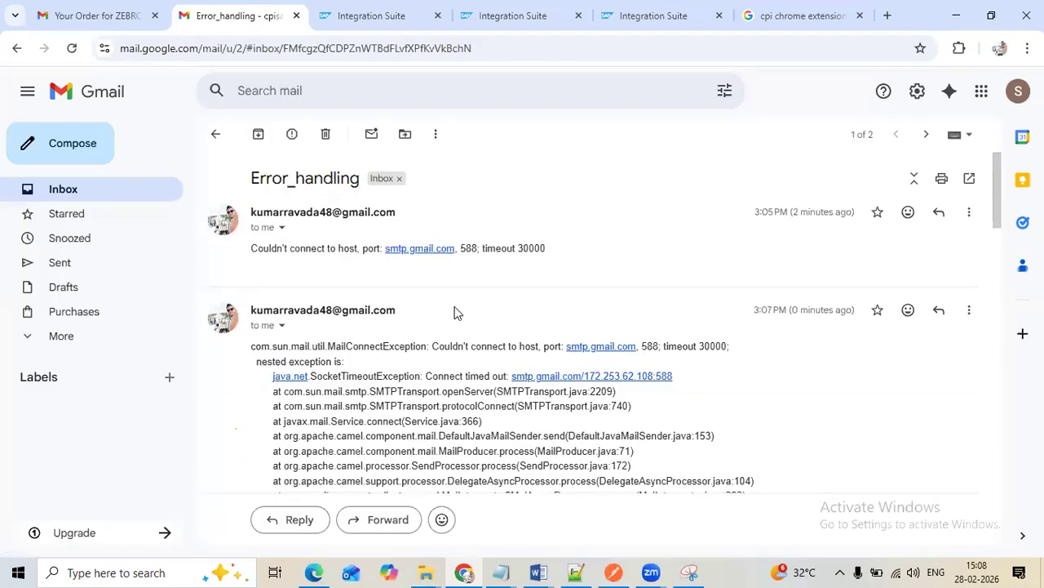
scroll(577, 353, down, 4)
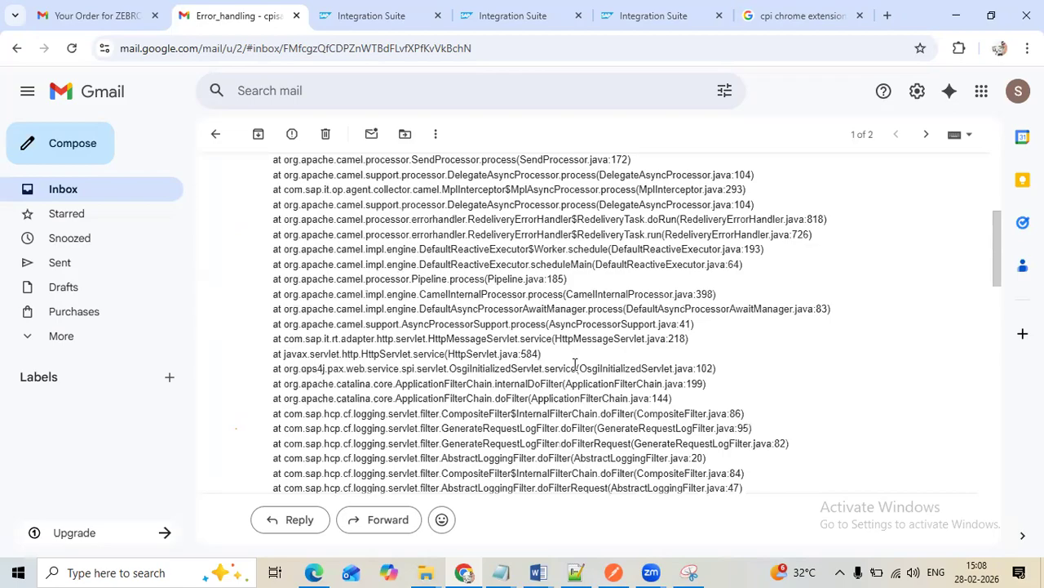
scroll(574, 363, down, 8)
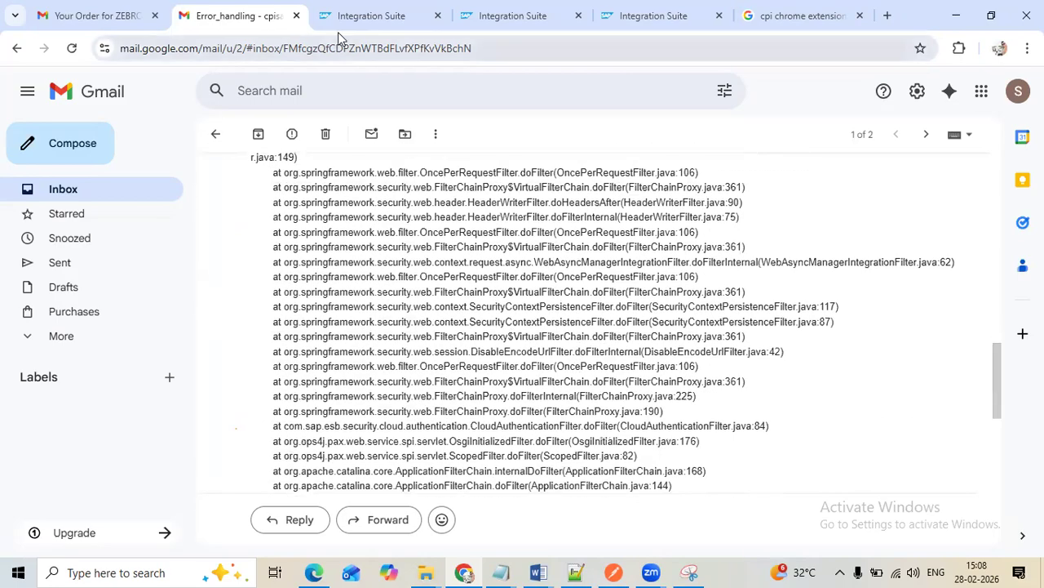
Set the EMAIL route's condition in the ERROR_HANDLING process to ${header.error} = 'Y' and save the integration flow
click(371, 15)
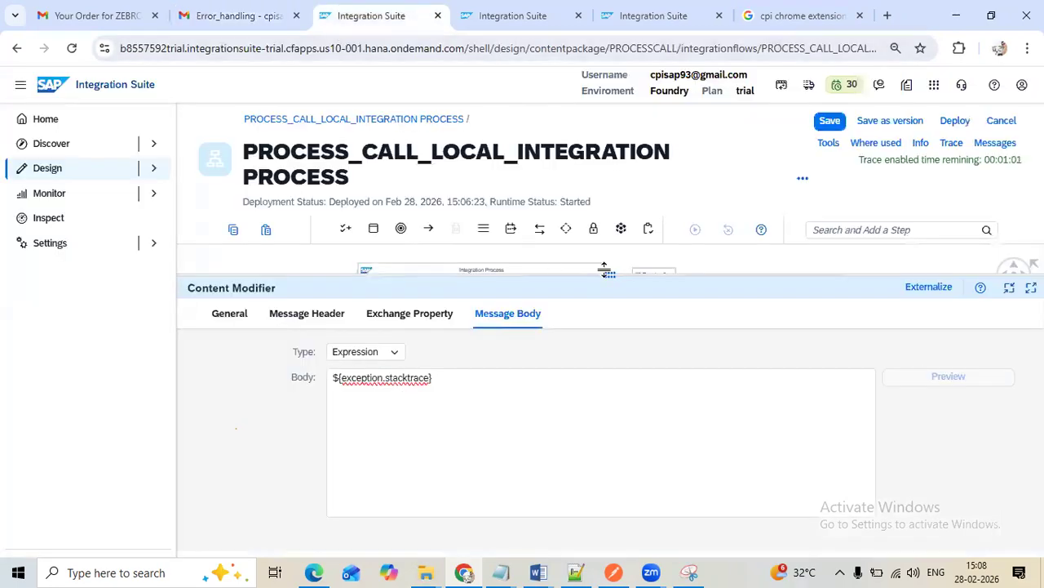
drag(610, 275, 646, 433)
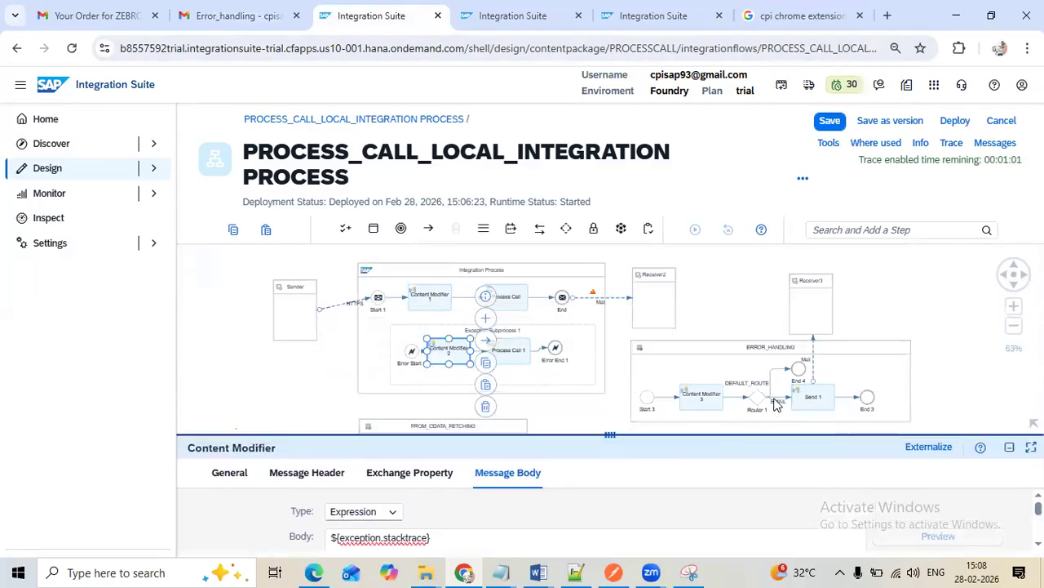
click(777, 402)
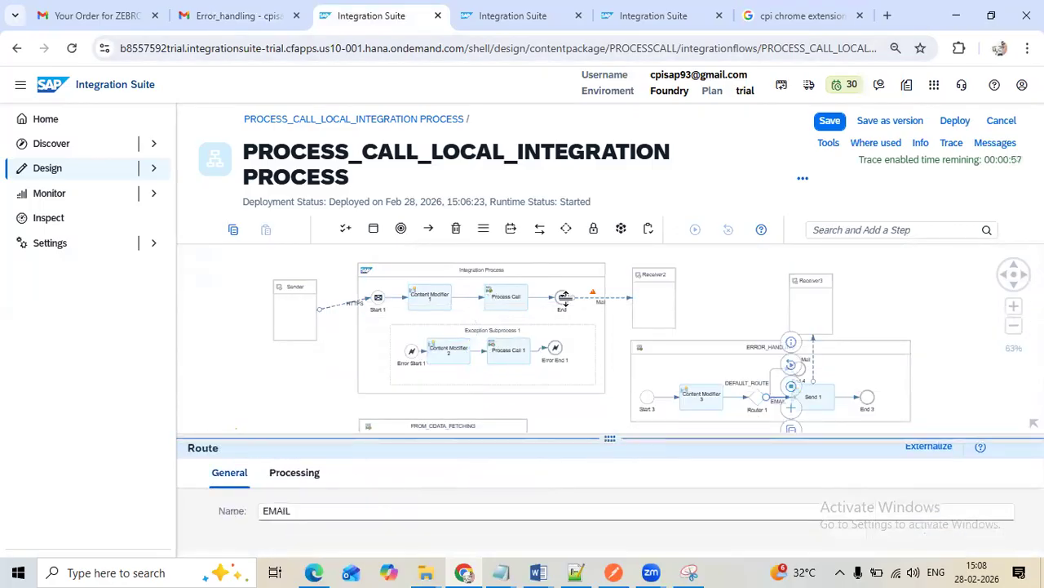
drag(610, 435, 610, 247)
click(308, 294)
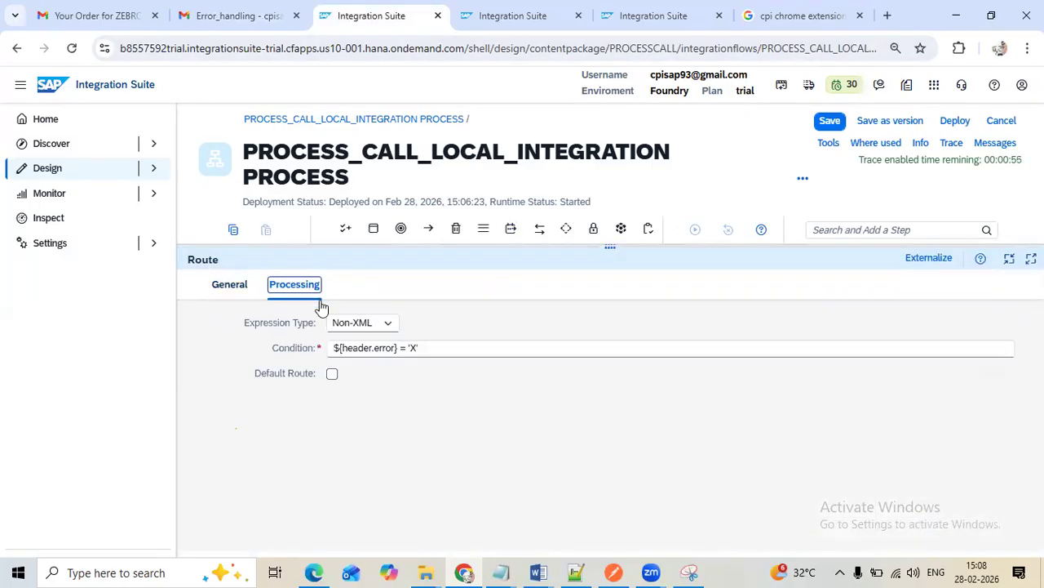
click(414, 348)
text(Y')
click(828, 122)
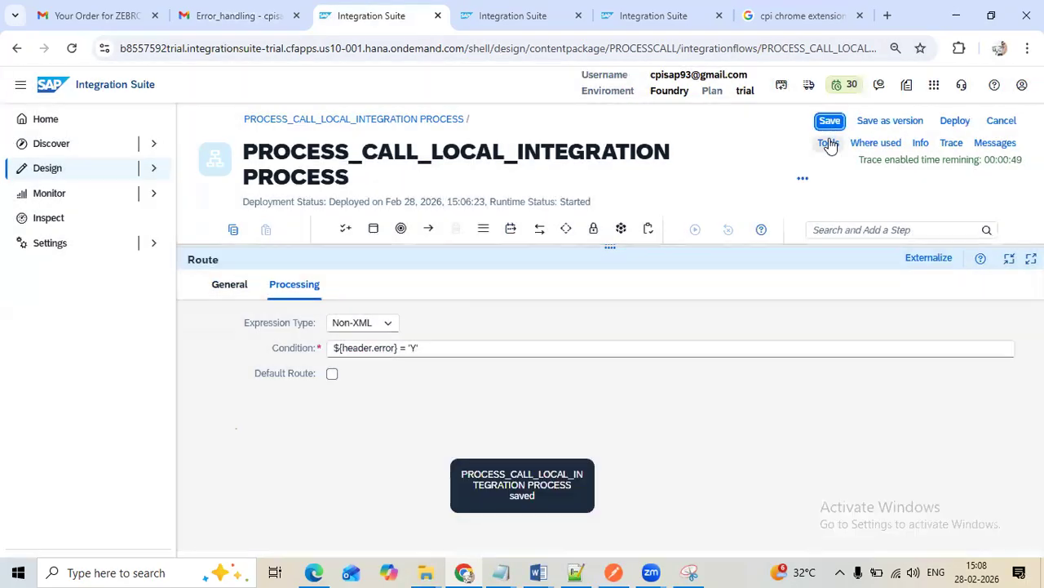
Deploy the updated PROCESS_CALL_LOCAL_INTEGRATION PROCESS flow and enlarge the flow diagram area
click(947, 122)
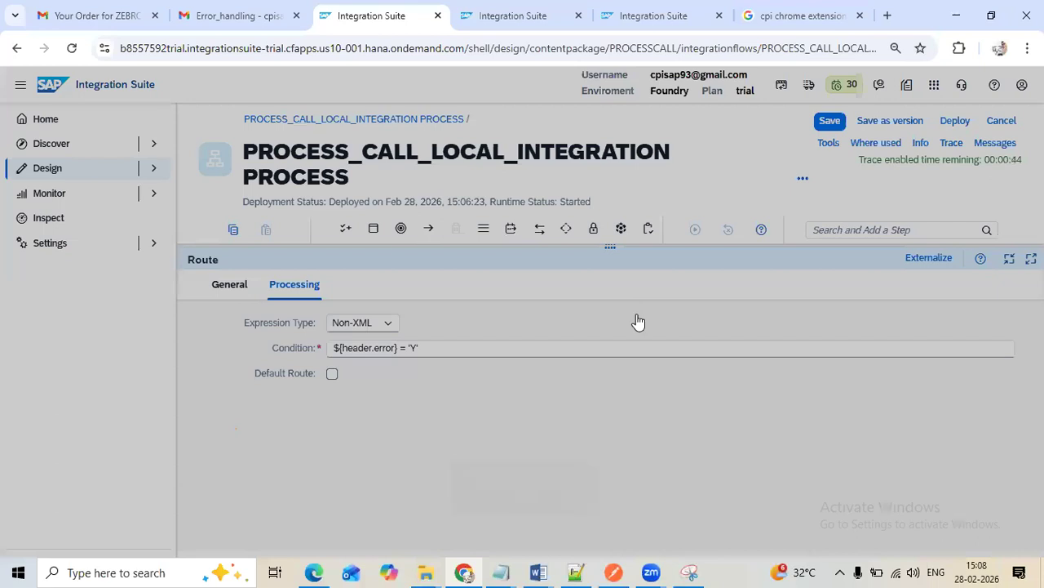
click(594, 356)
click(677, 346)
drag(615, 250, 614, 405)
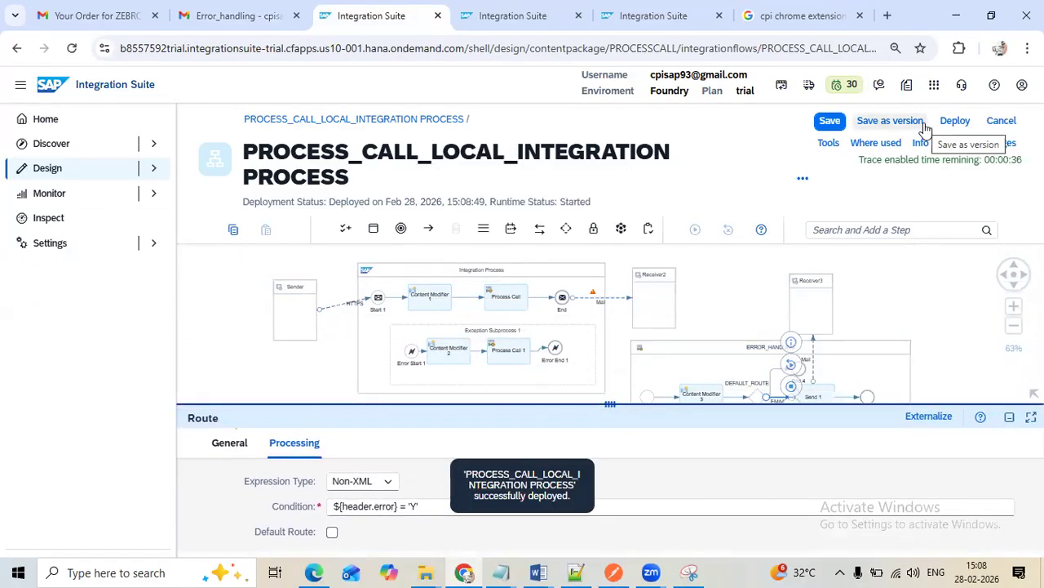
Switch to Postman and send the PROCESS_CALL POST request with supplier ID 0 to test the changed EMAIL route condition
click(613, 572)
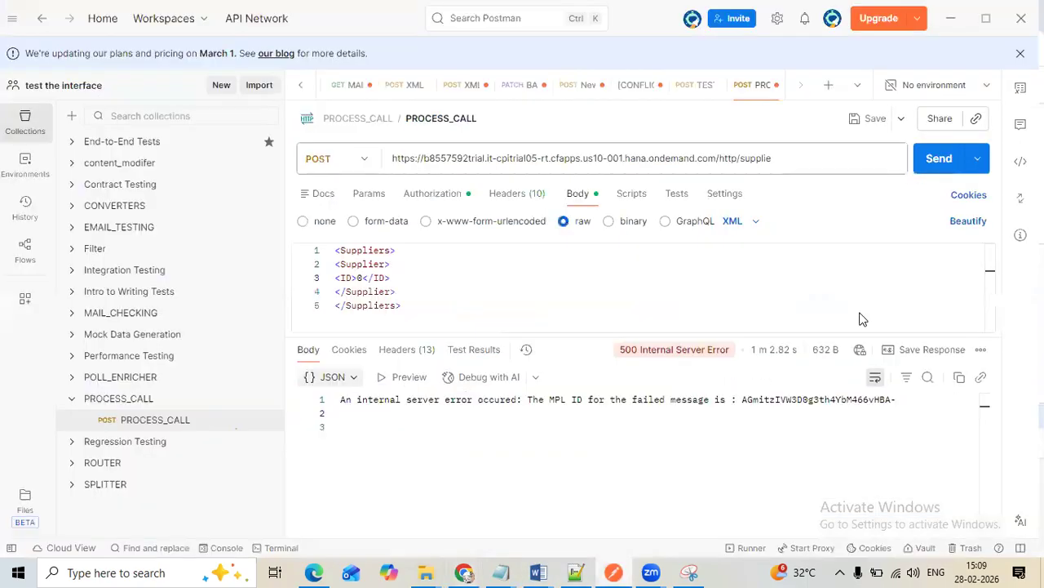
click(932, 159)
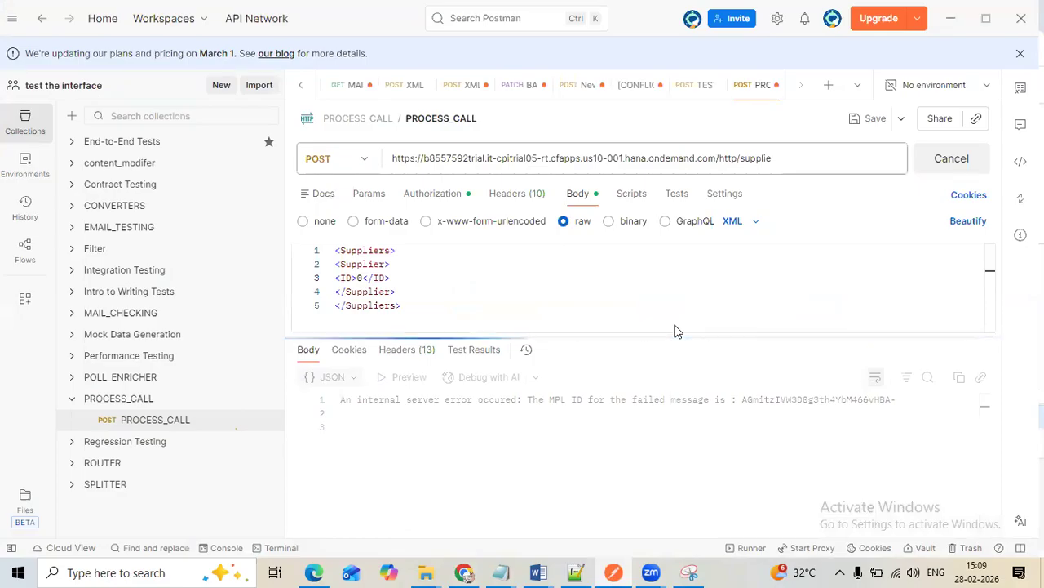
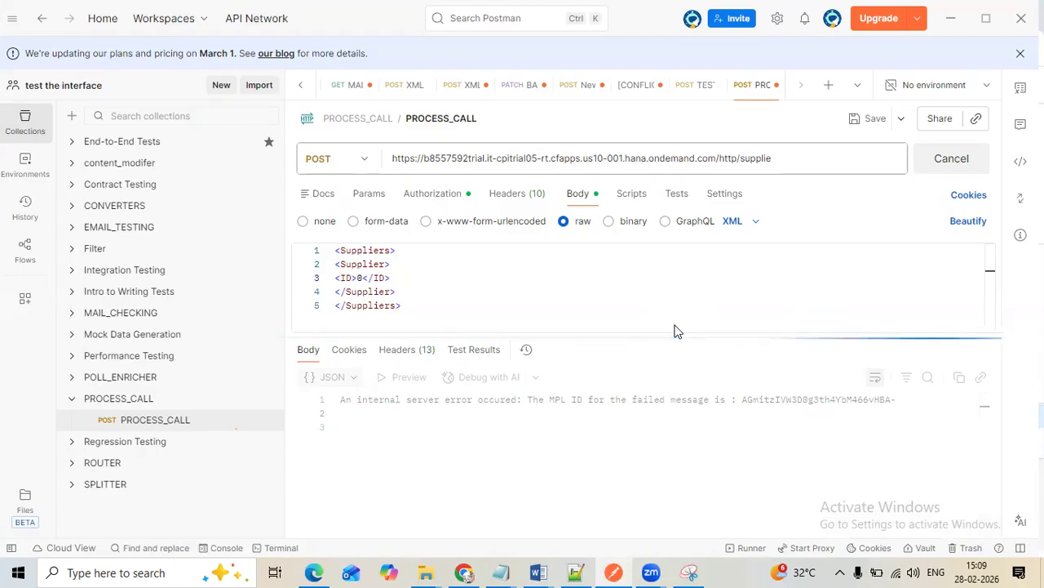
Switch to the message monitoring page in Chrome and reload the message list to check the newest run's status
click(463, 572)
click(538, 16)
click(514, 233)
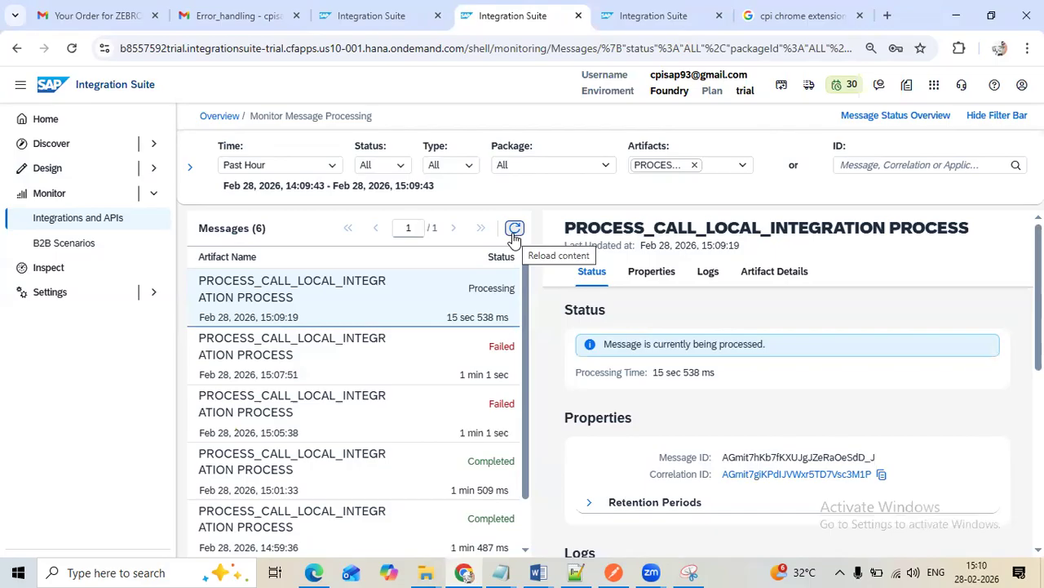
click(512, 231)
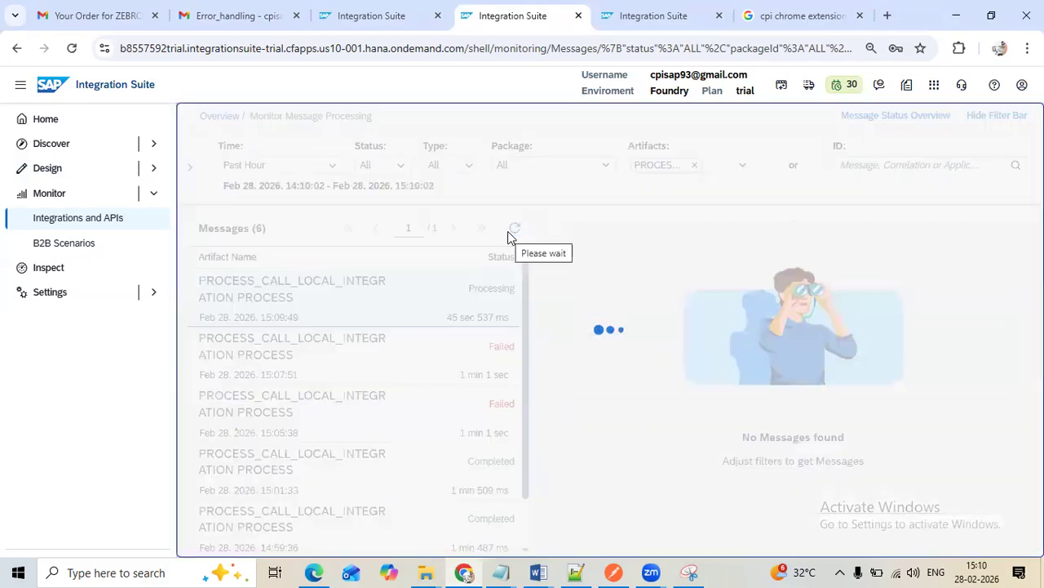
click(515, 233)
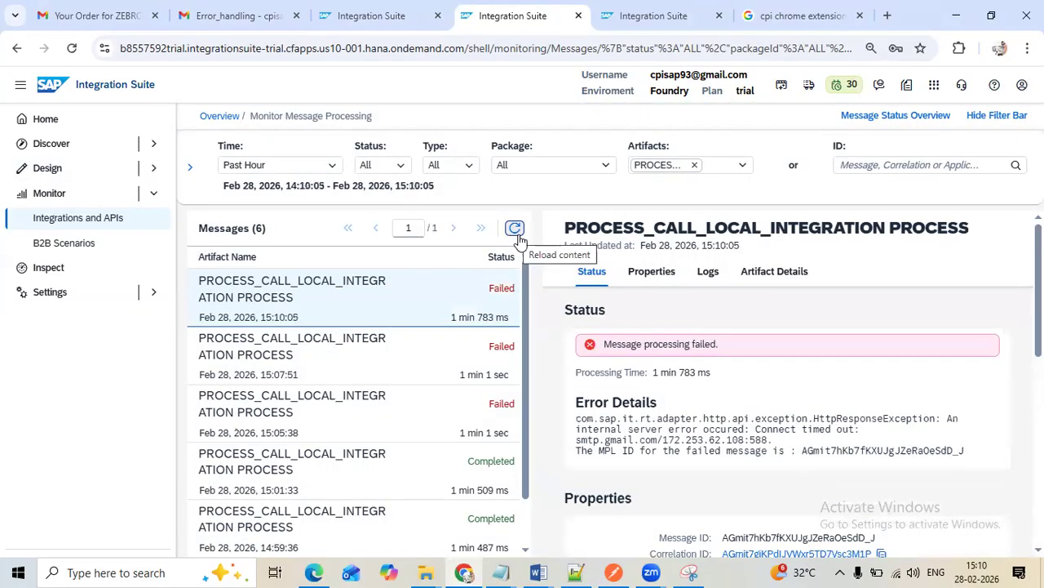
Return to the Gmail inbox and reload it to check for a new Error_handling mail
click(224, 24)
click(216, 135)
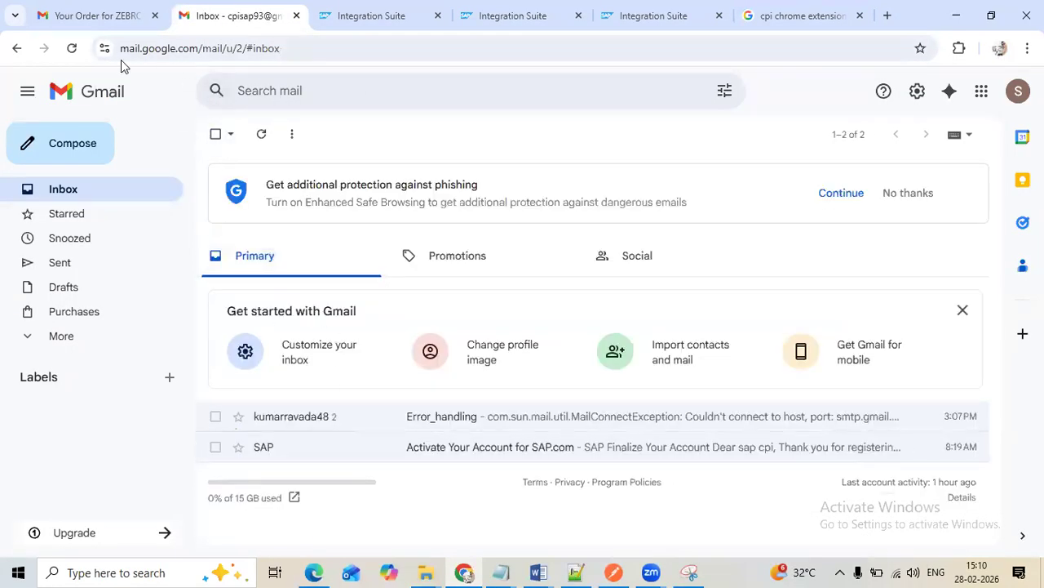
click(71, 49)
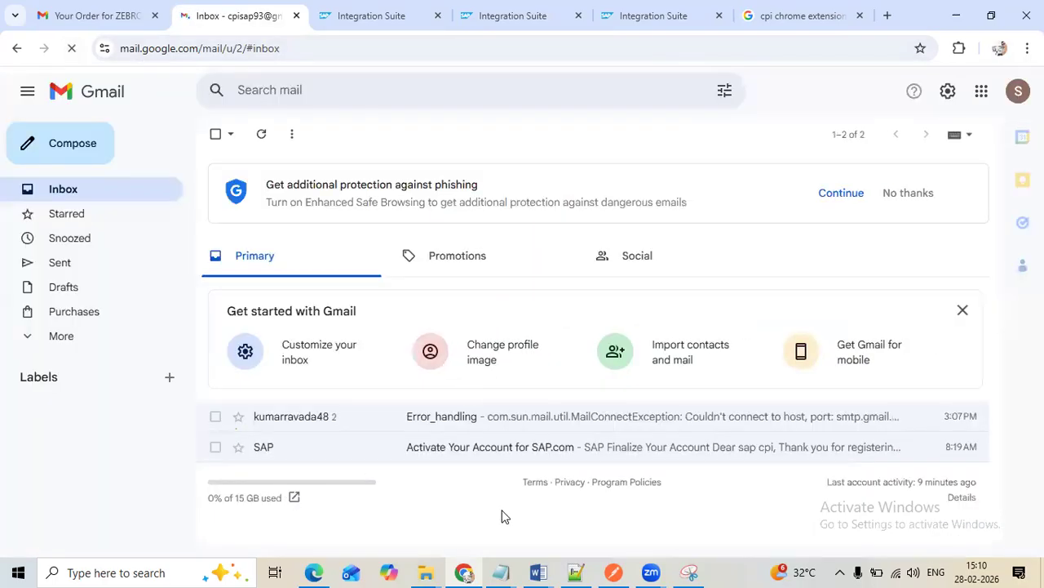
Open the trace of the newest failed run in message monitoring and inspect its path through the integration flow model
click(535, 24)
click(643, 270)
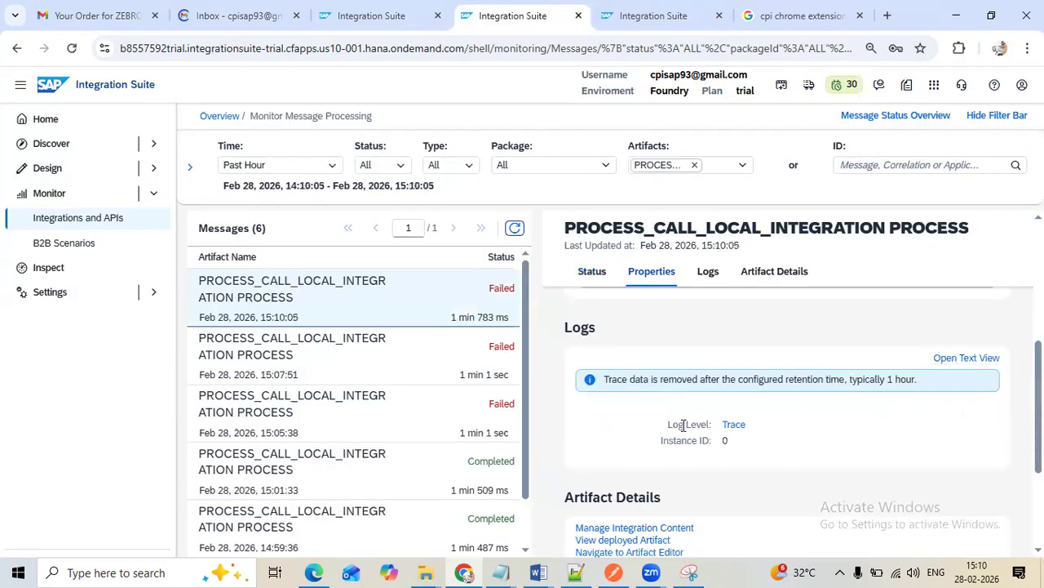
click(742, 424)
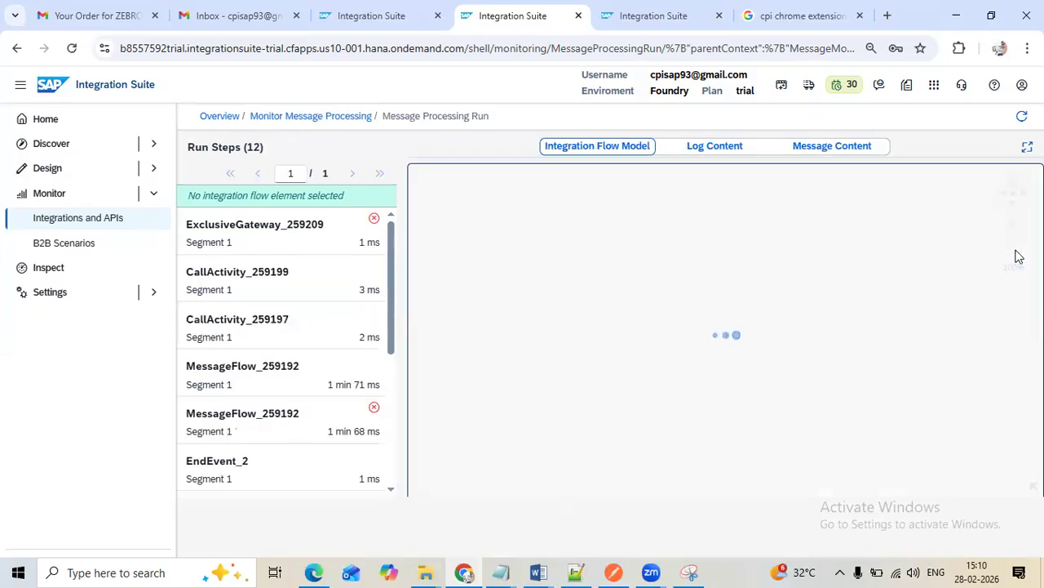
click(1014, 246)
click(1015, 246)
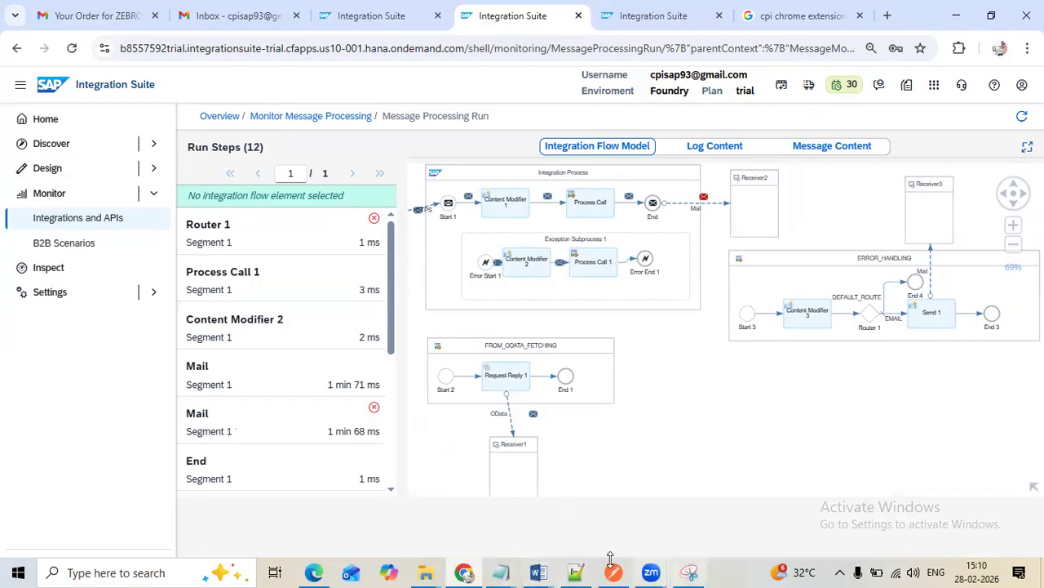
Review the THIRD LEVEL flow diagram in the LOCAL_INEGRATION_PROCESS Word document and return to the browser
mouse_move(550, 568)
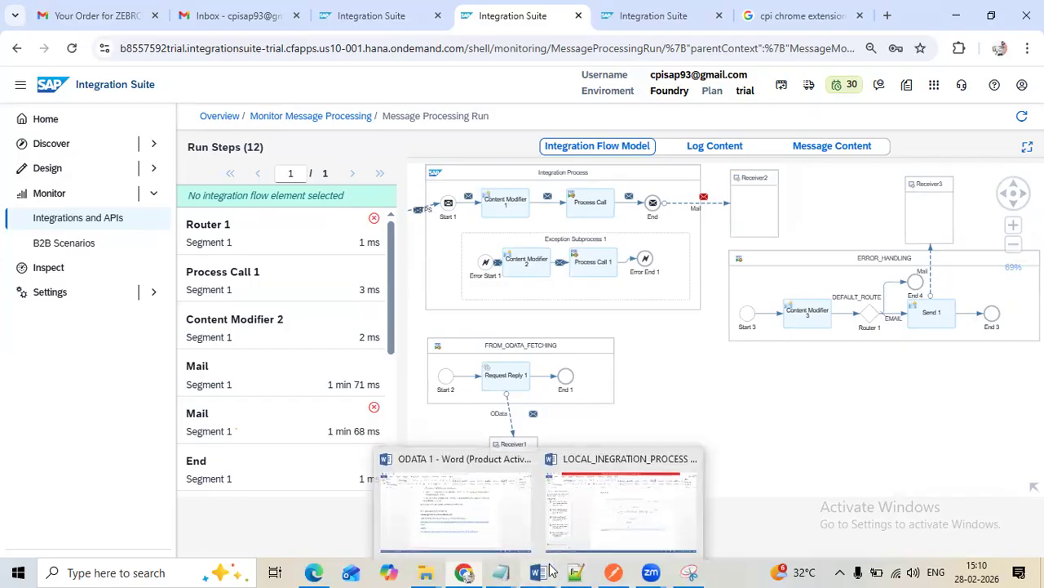
click(657, 501)
scroll(522, 392, down, 15)
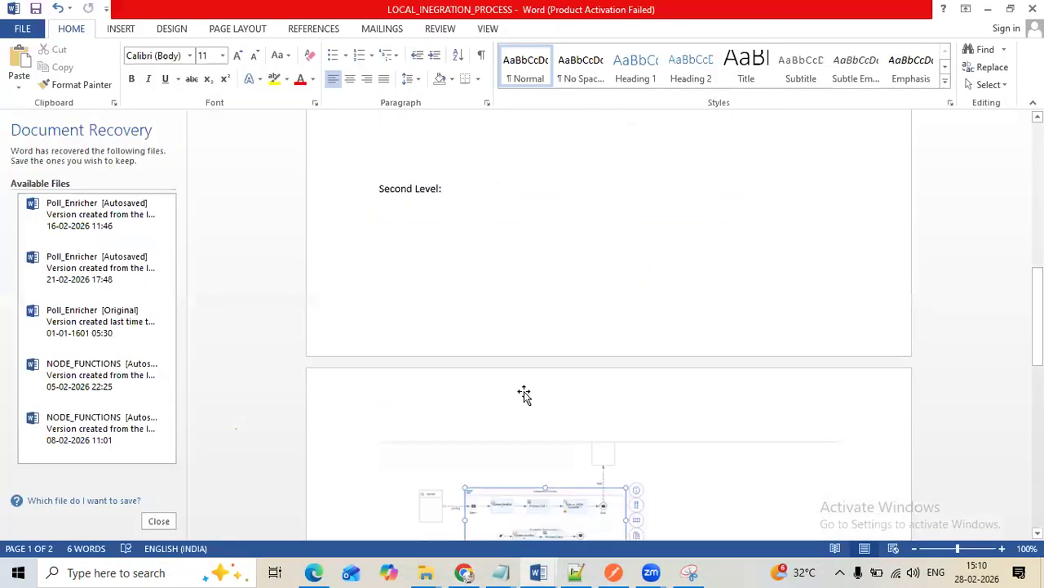
scroll(571, 399, down, 5)
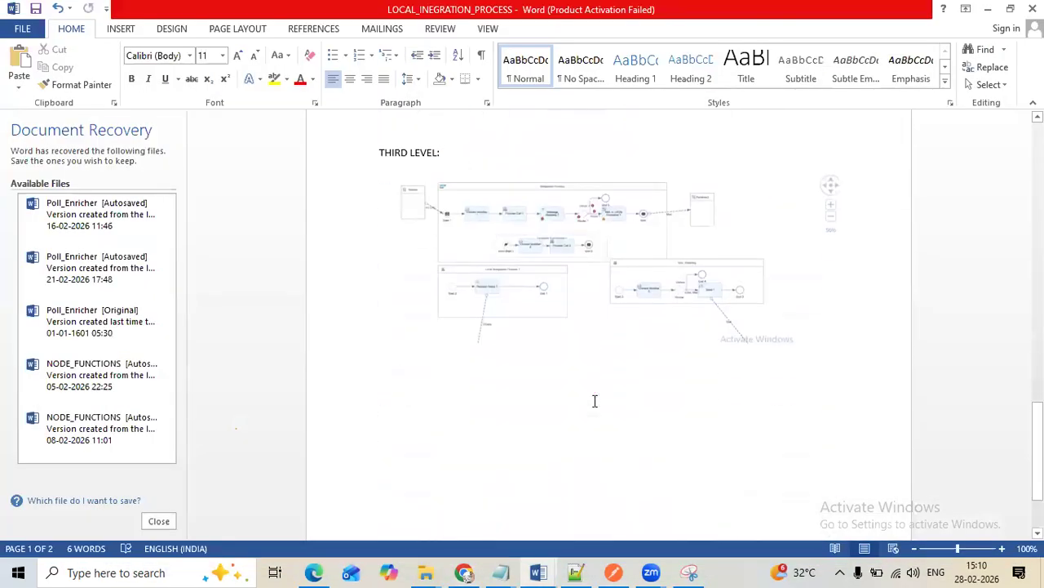
click(692, 253)
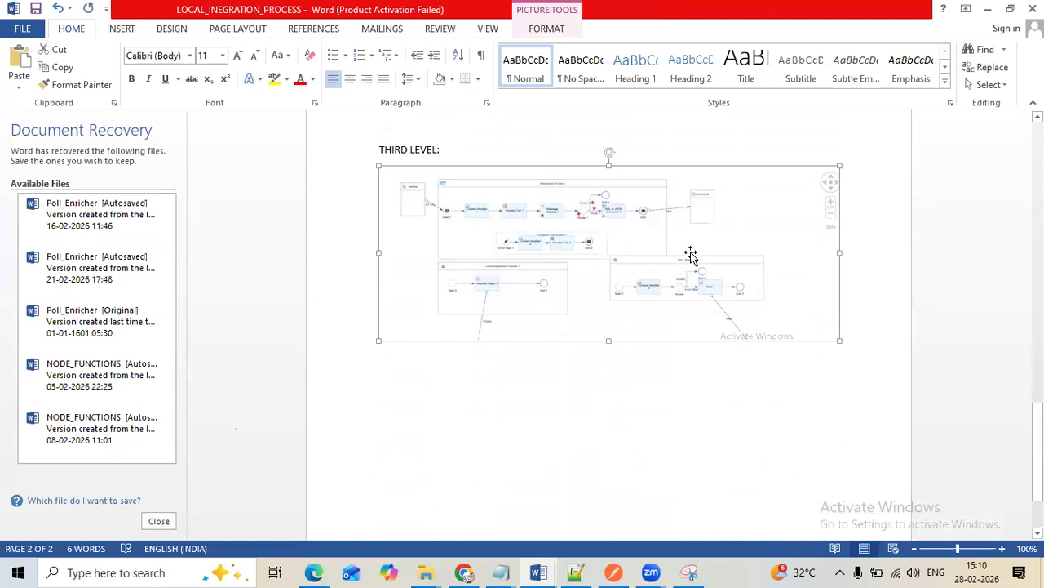
scroll(692, 257, up, 2)
scroll(653, 302, up, 3)
scroll(653, 303, down, 3)
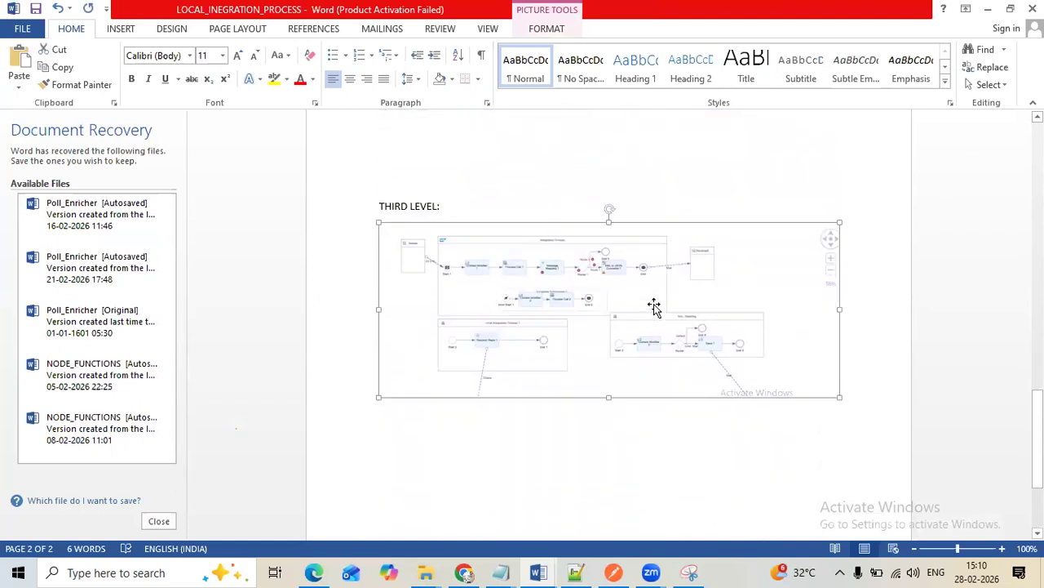
scroll(655, 306, down, 1)
mouse_move(463, 571)
click(474, 526)
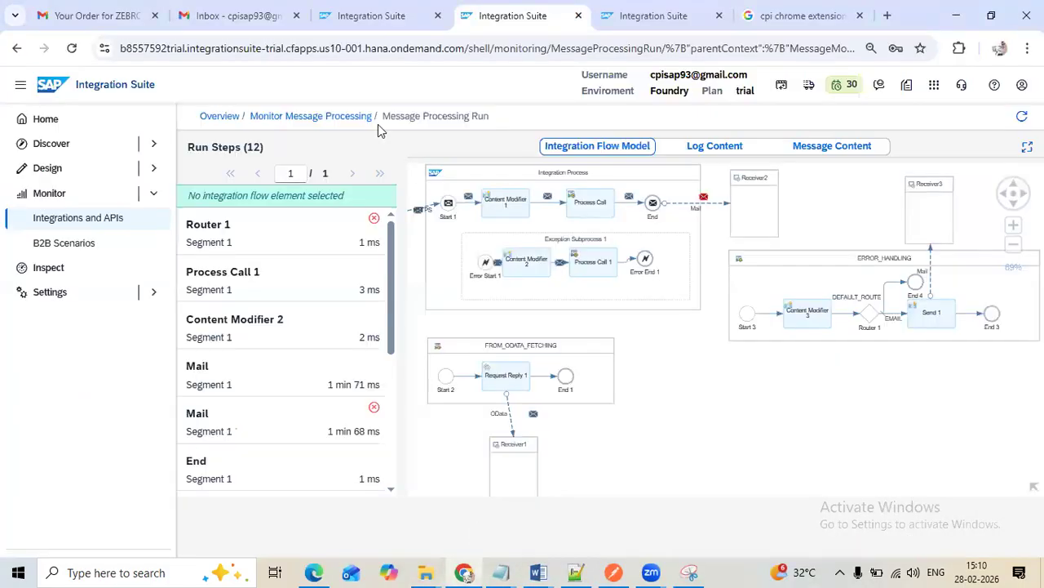
In the integration flow editor, widen the Integration Process and move End, Receiver2 and Receiver3 outward to make room after Process Call
click(363, 16)
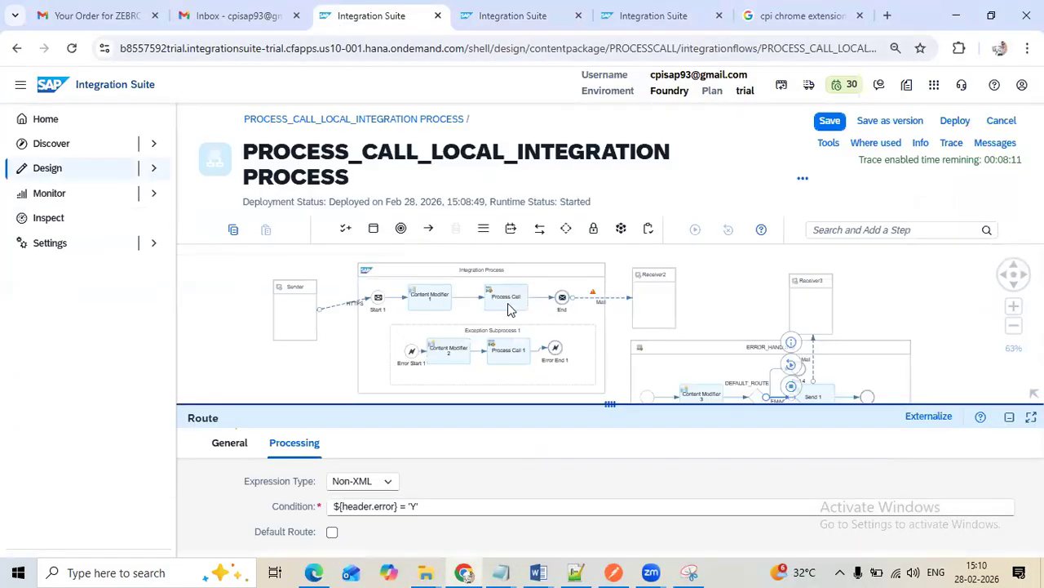
click(509, 306)
drag(659, 292, 723, 291)
drag(564, 298, 600, 298)
click(617, 327)
drag(637, 326, 702, 327)
drag(731, 280, 774, 269)
drag(600, 297, 657, 295)
Add a Message Mapping step between Process Call and End in the Integration Process
click(838, 231)
text(MESS)
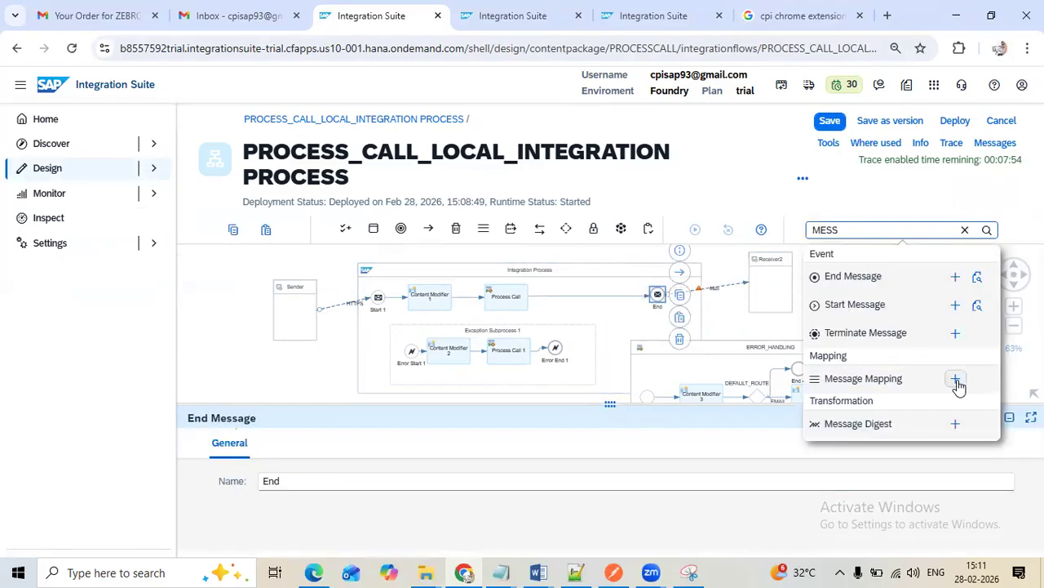
click(956, 379)
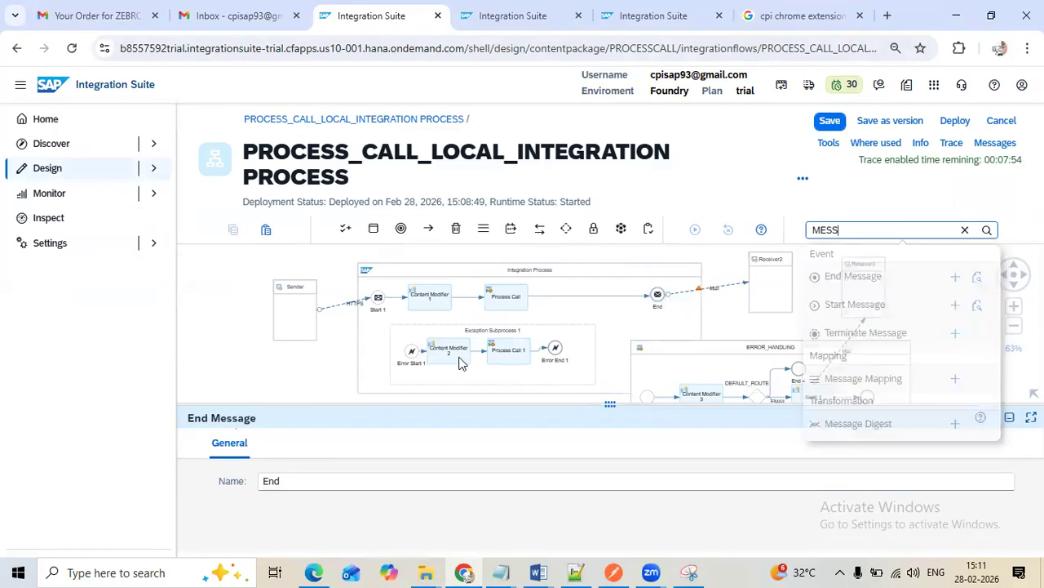
click(579, 303)
Generate the XML schema definition SuppliersEntityGET.xsd for the Suppliers query in the OData channel's processing settings
drag(605, 408, 485, 180)
click(435, 490)
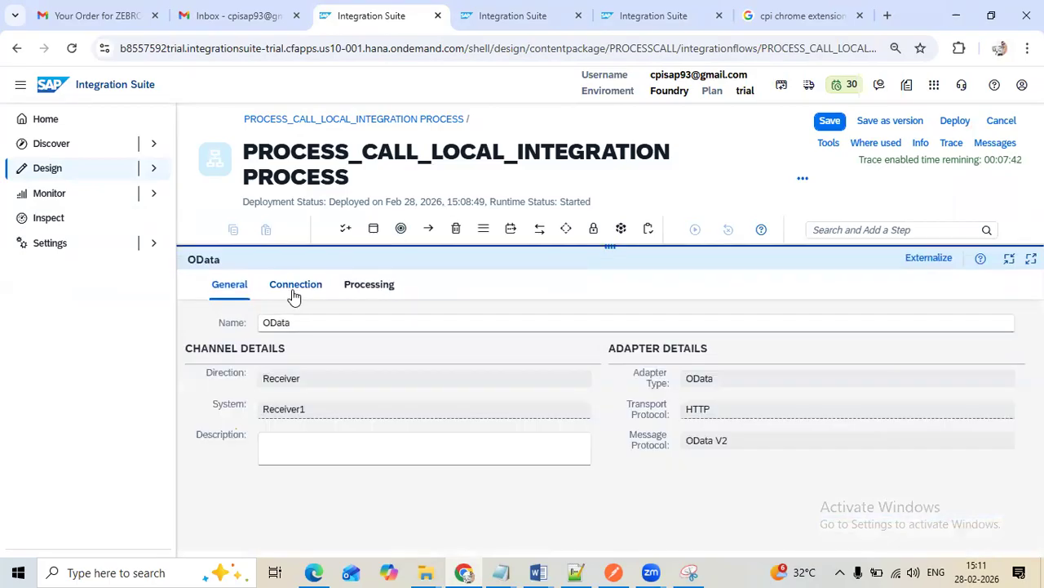
click(295, 290)
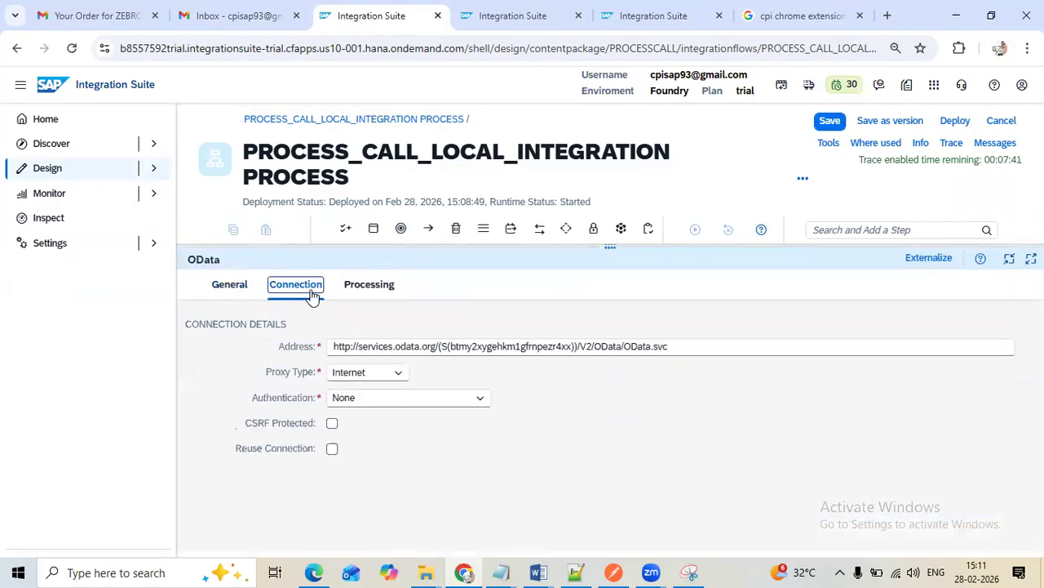
click(390, 292)
click(946, 372)
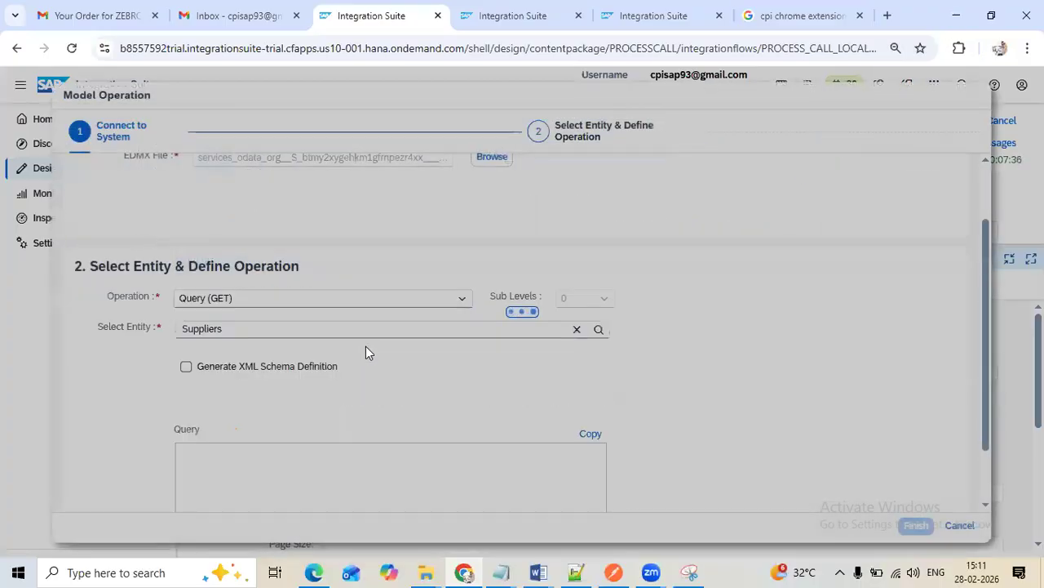
scroll(432, 359, up, 5)
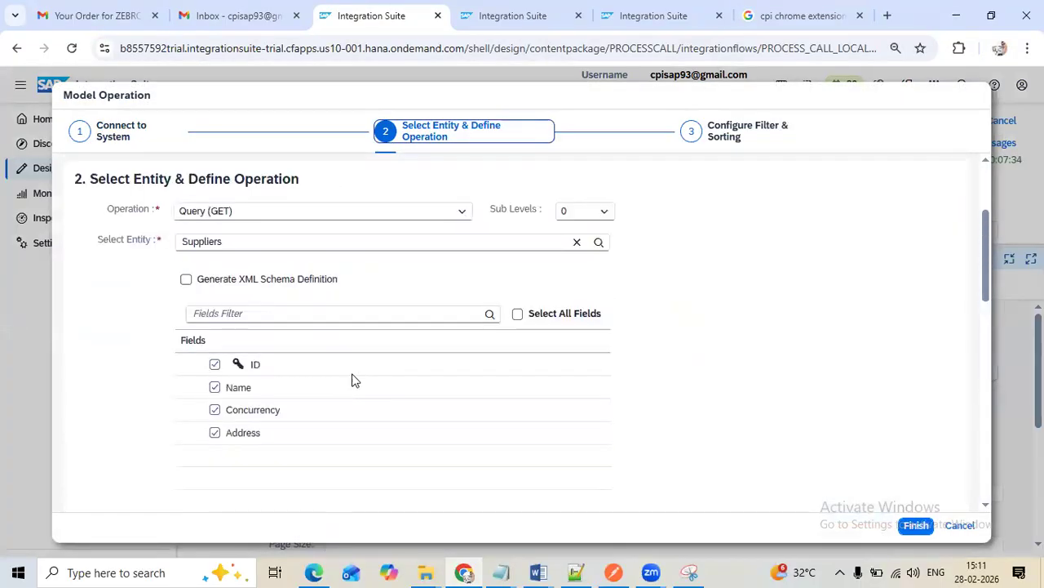
click(187, 280)
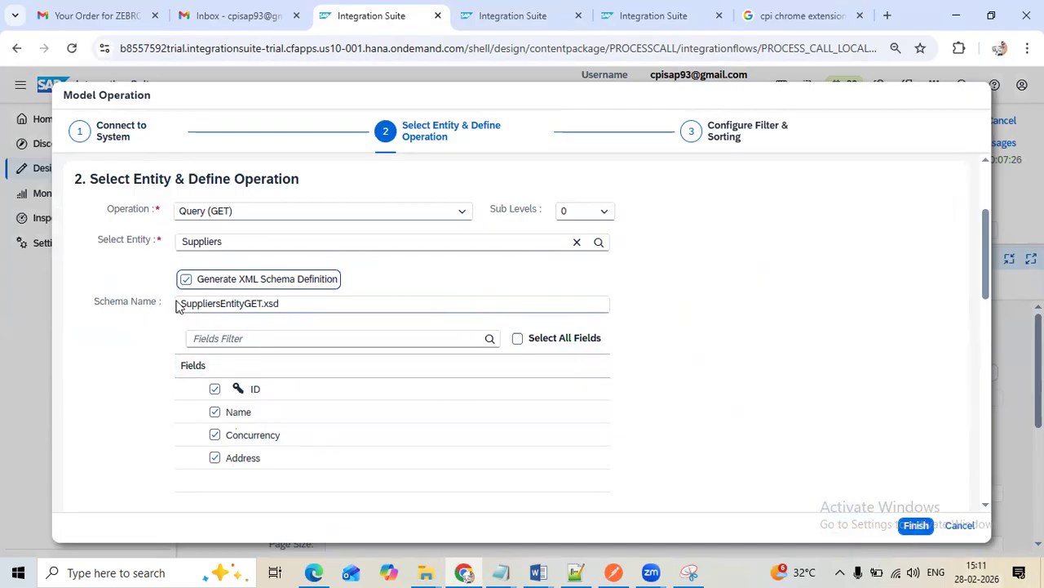
click(915, 525)
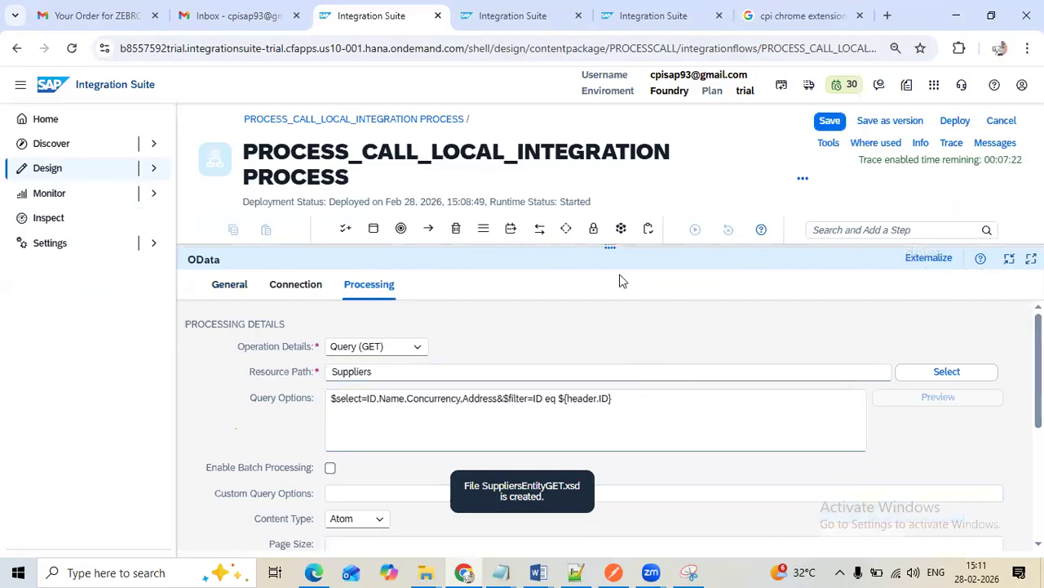
Move Receiver2 and the End event farther right to free space after Message Mapping 1 in the Integration Process
drag(610, 247, 611, 421)
click(582, 306)
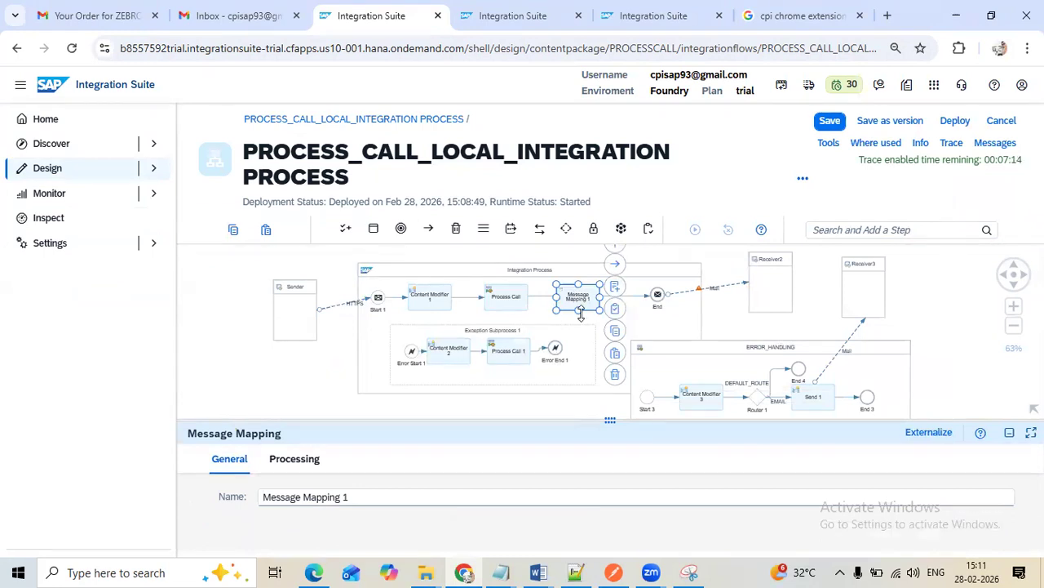
drag(784, 265, 812, 265)
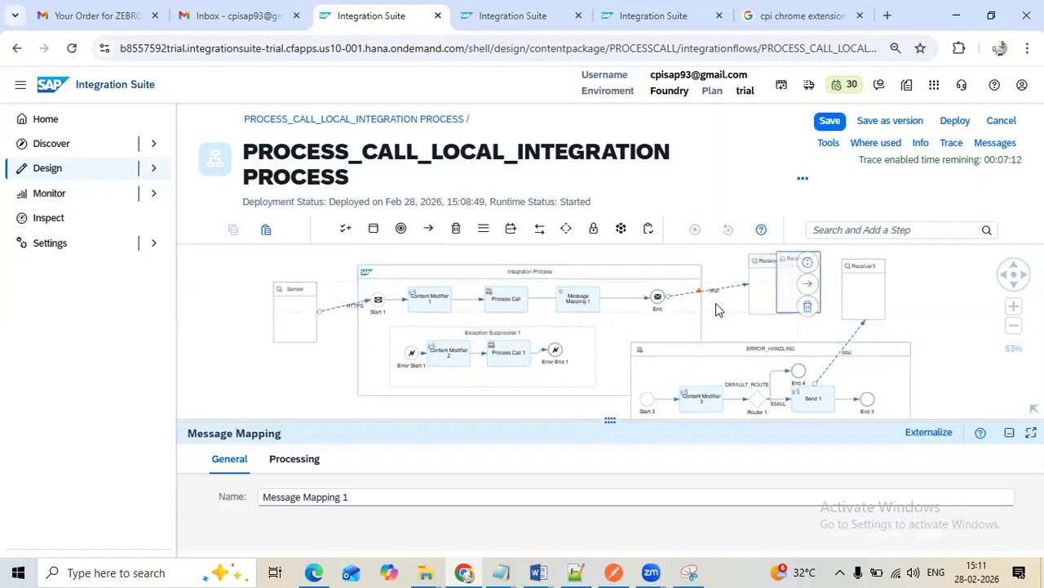
drag(666, 300, 690, 303)
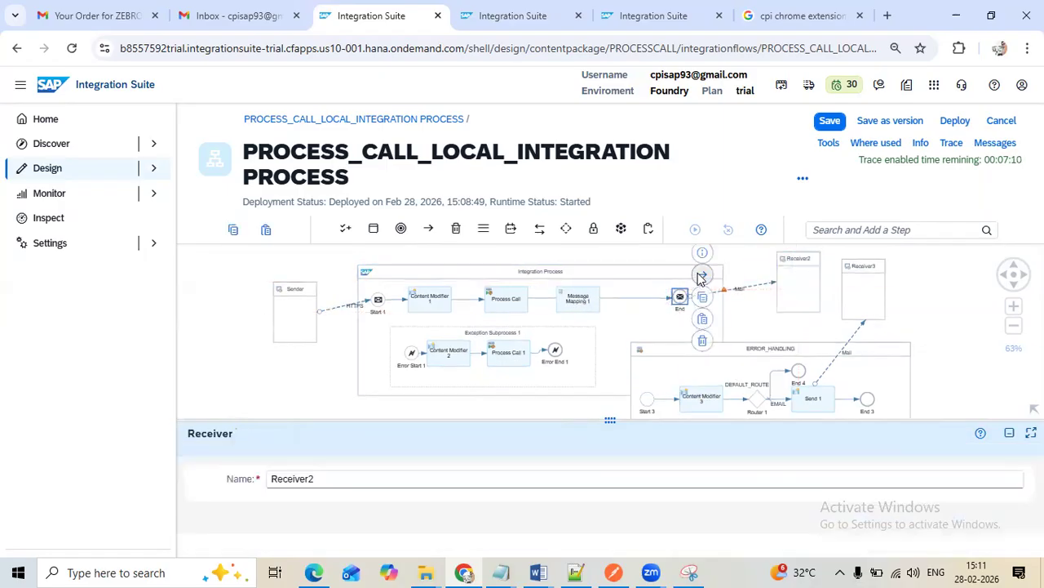
drag(682, 301, 703, 301)
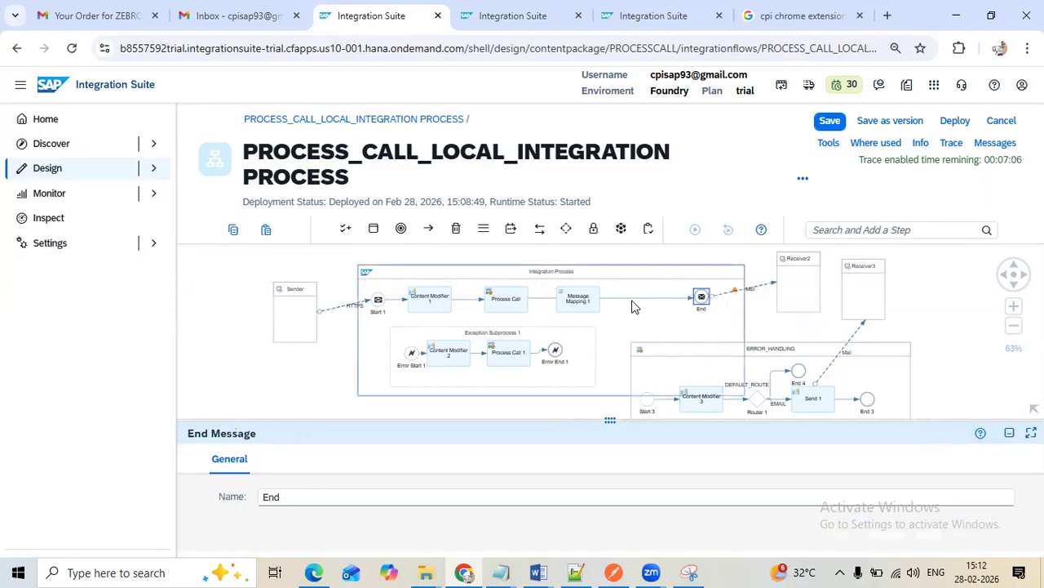
click(630, 302)
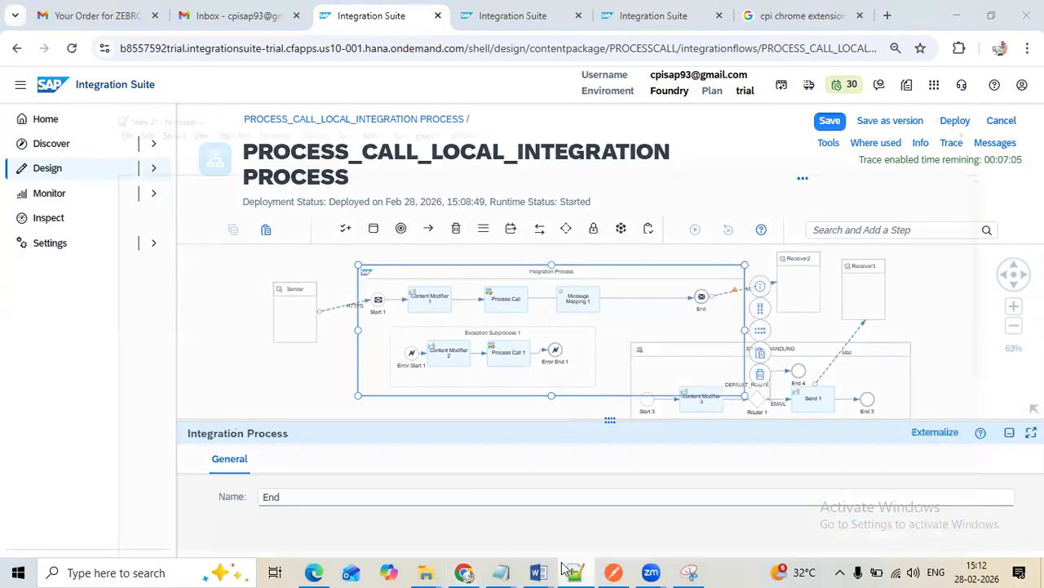
Examine the Country and Name values of the sample suppliers XML in Notepad++, and return to the integration flow
click(575, 572)
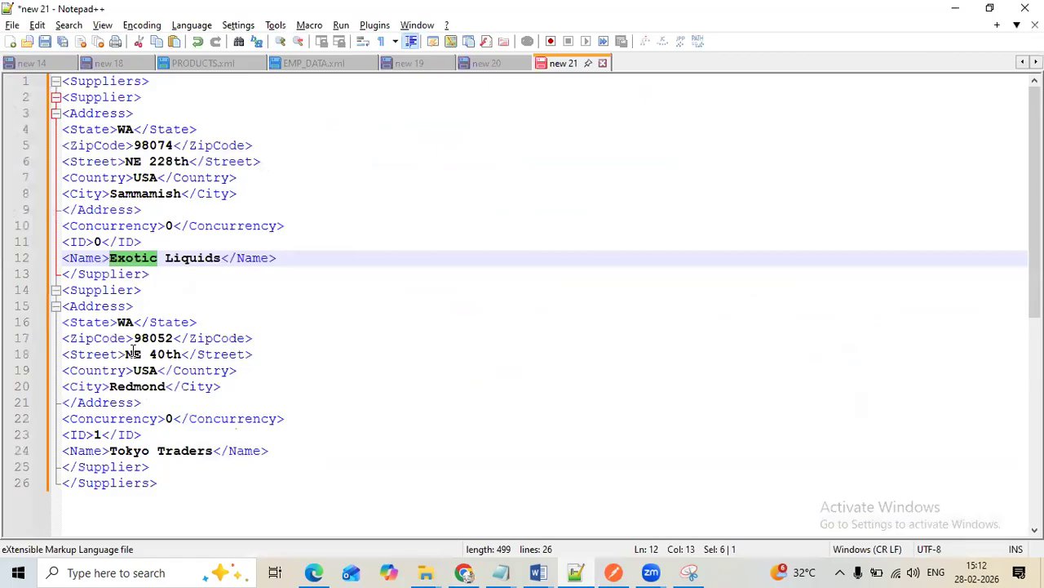
double_click(146, 370)
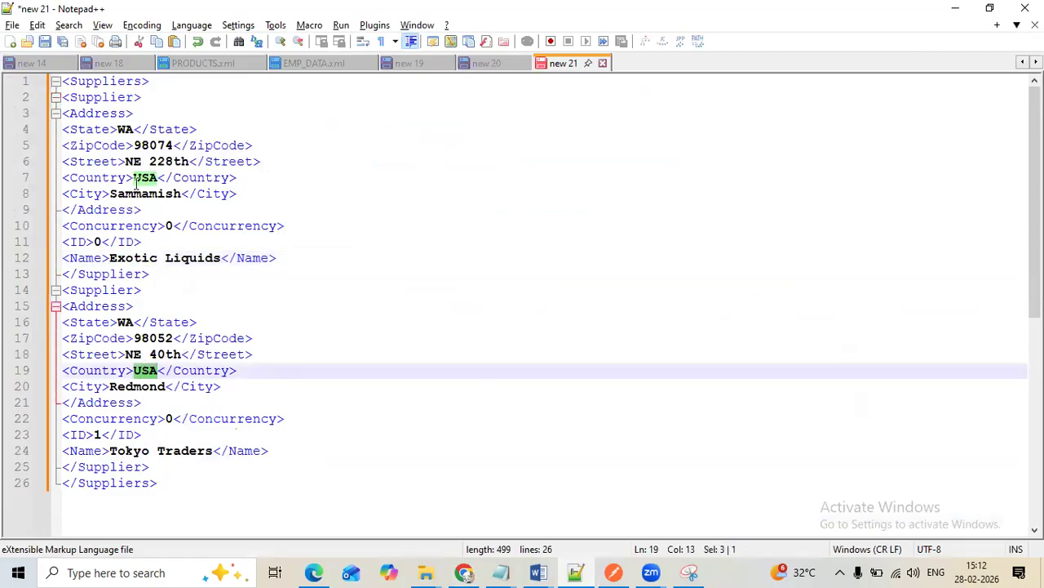
drag(110, 257, 218, 261)
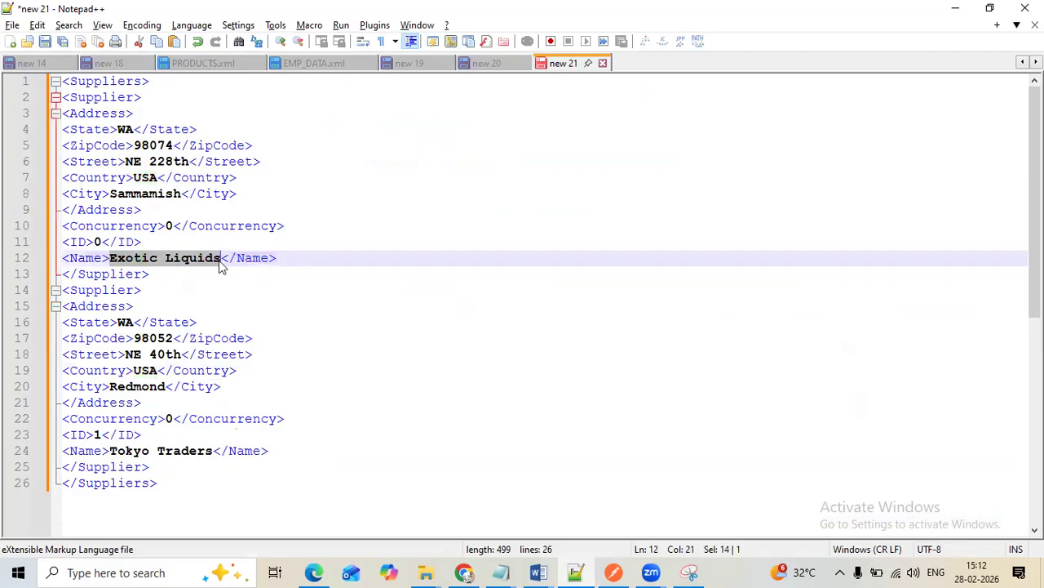
key(alt+Tab)
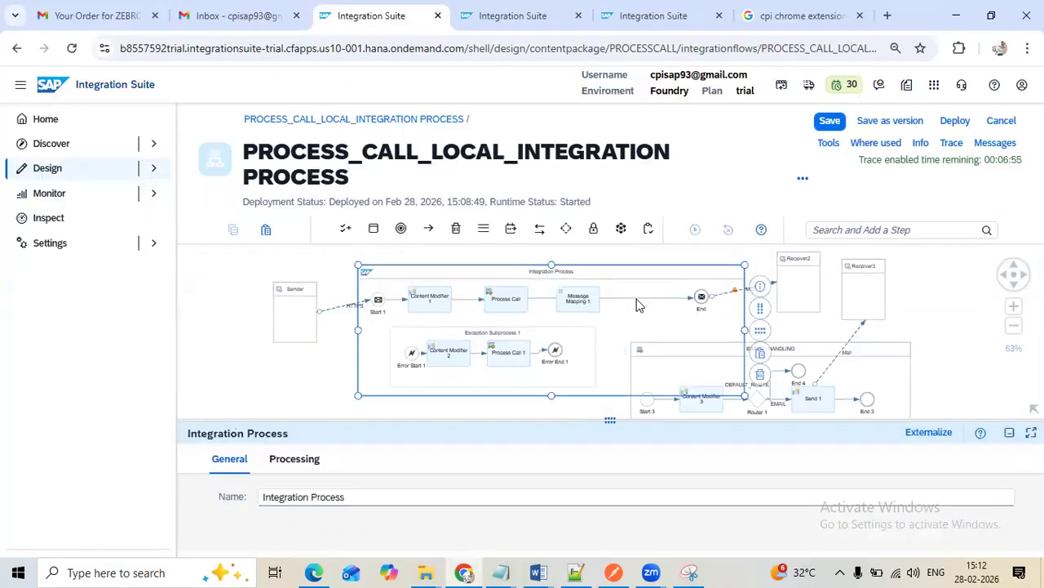
Add a Router between Message Mapping 1 and the End event in the Integration Process
click(836, 227)
text(ROU)
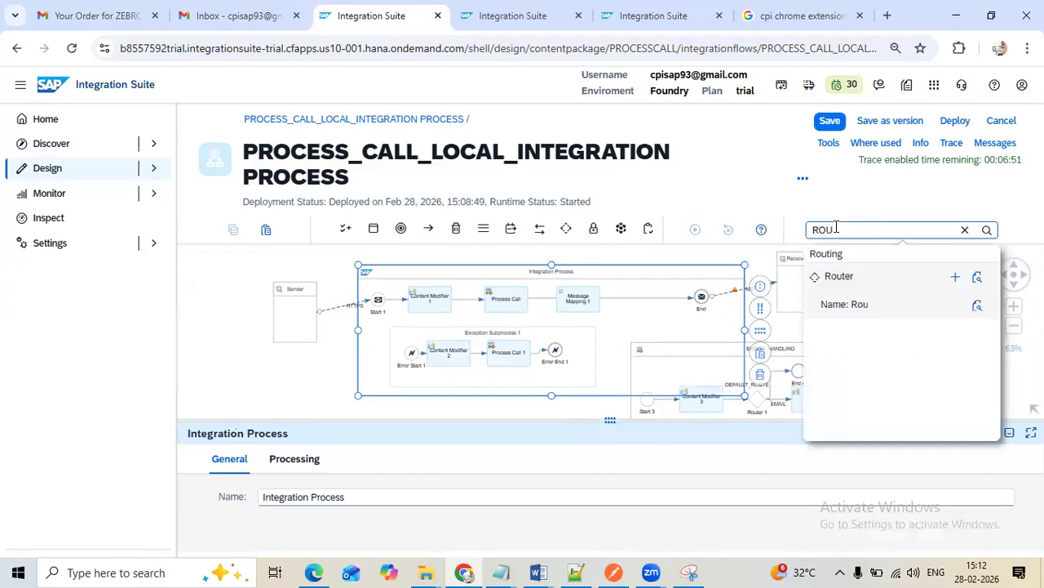
click(956, 277)
click(637, 301)
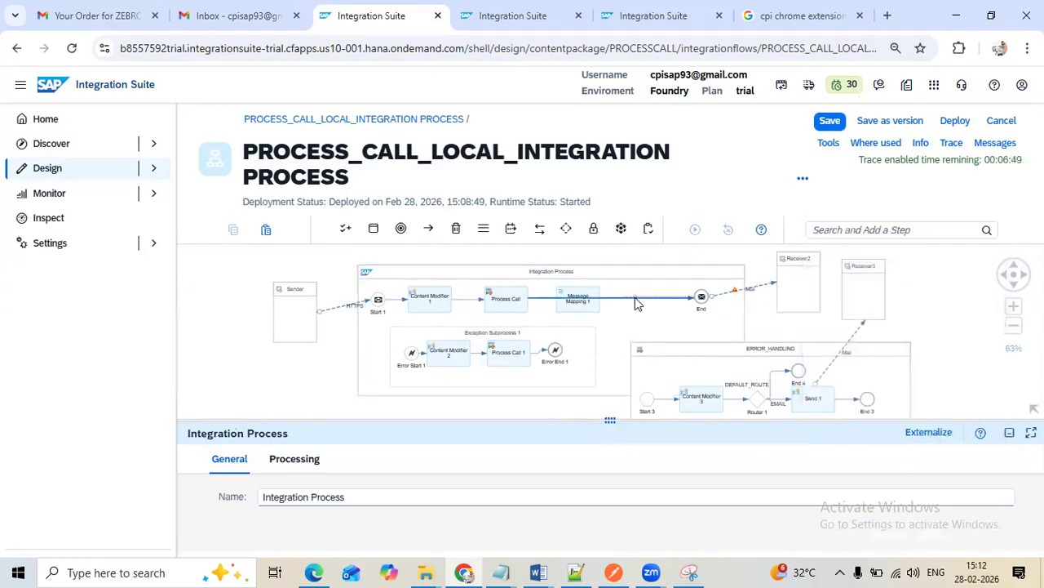
Add a second End Message event below the route between Router 2 and End in the Integration Process
click(844, 231)
text(END)
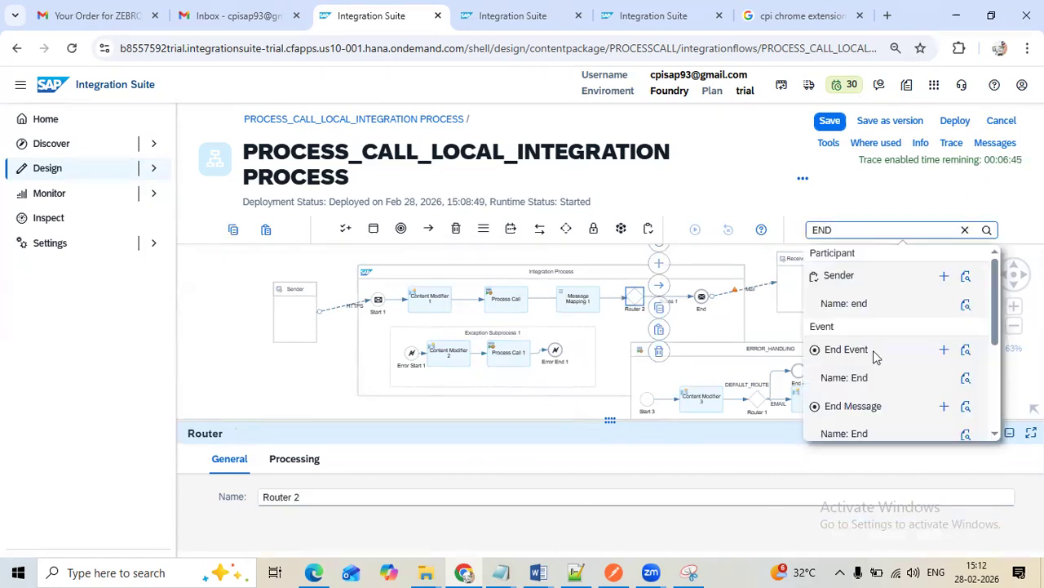
scroll(924, 405, down, 1)
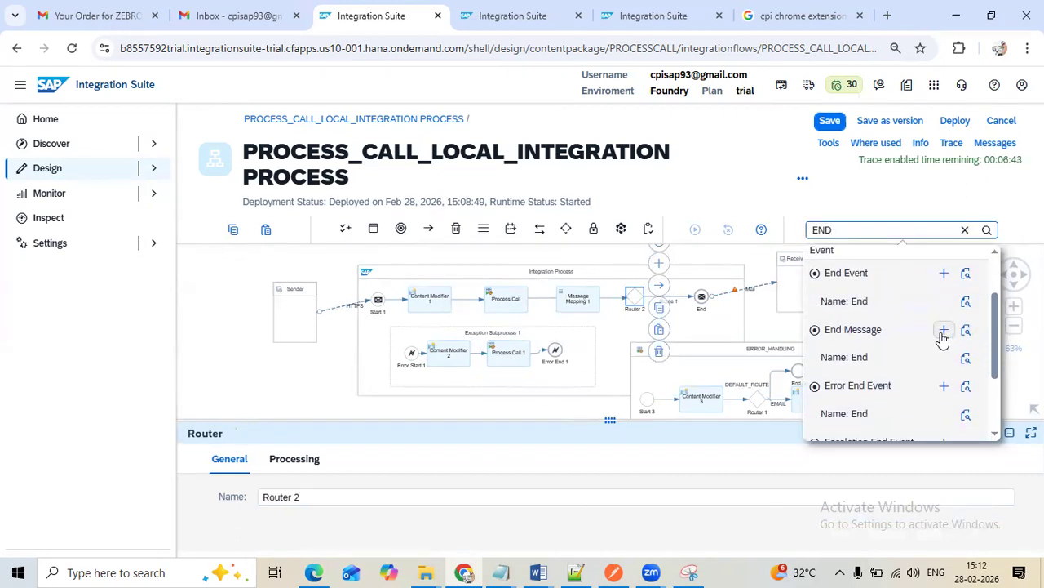
click(944, 331)
click(660, 324)
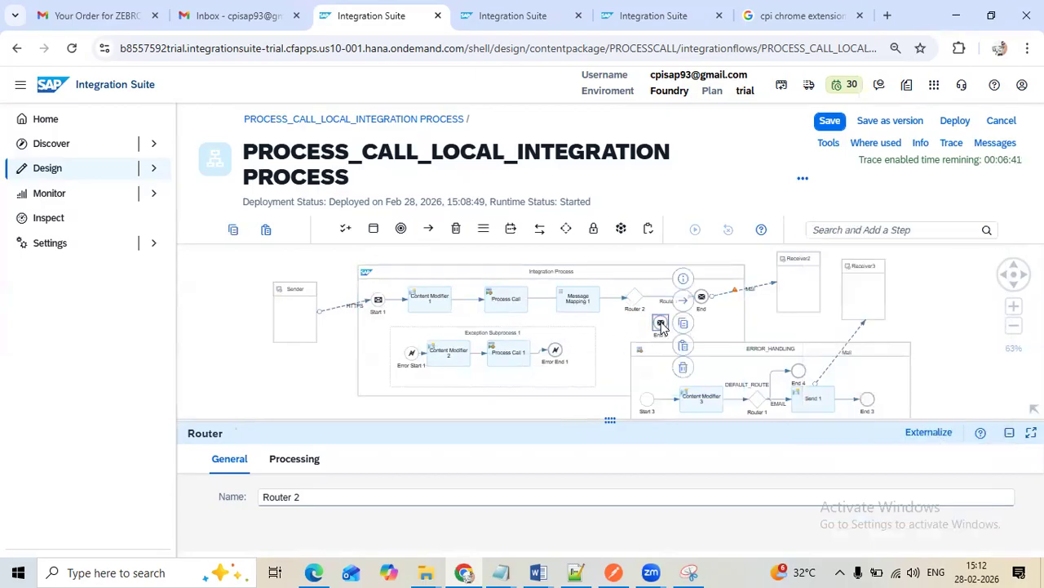
Connect Router 2 to the End 5 event with a new route
click(668, 304)
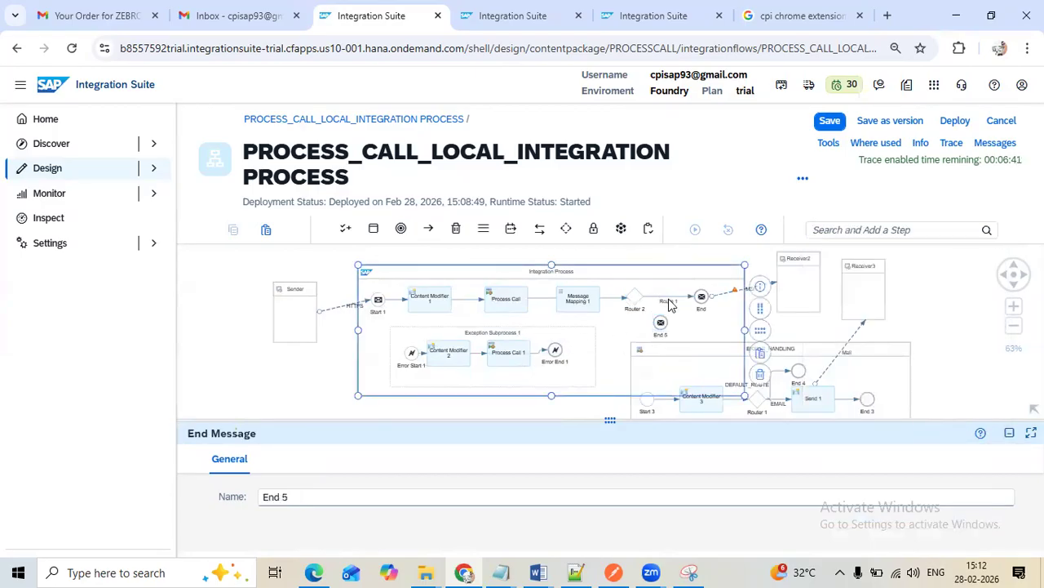
click(669, 303)
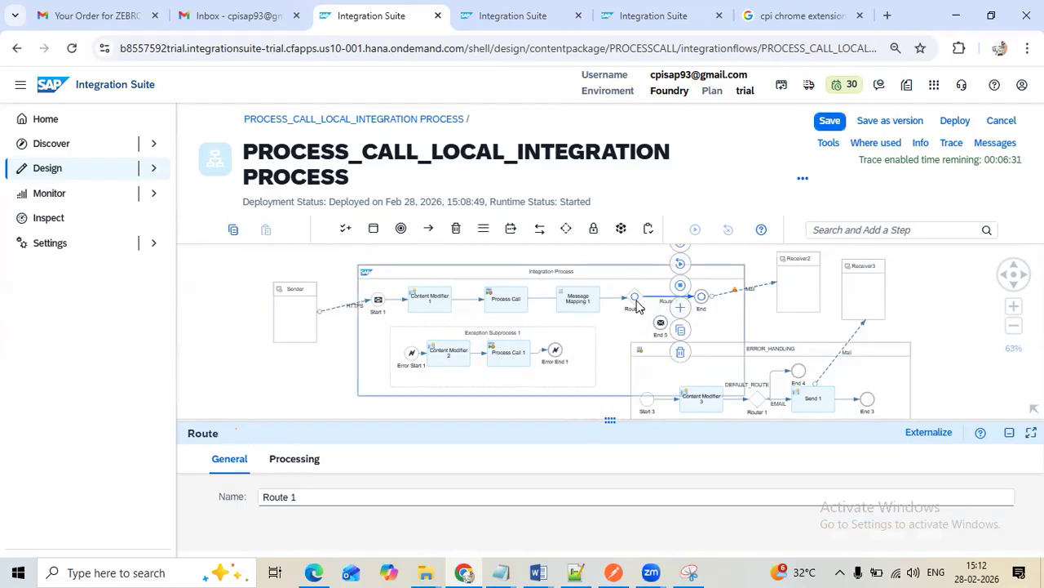
click(1014, 307)
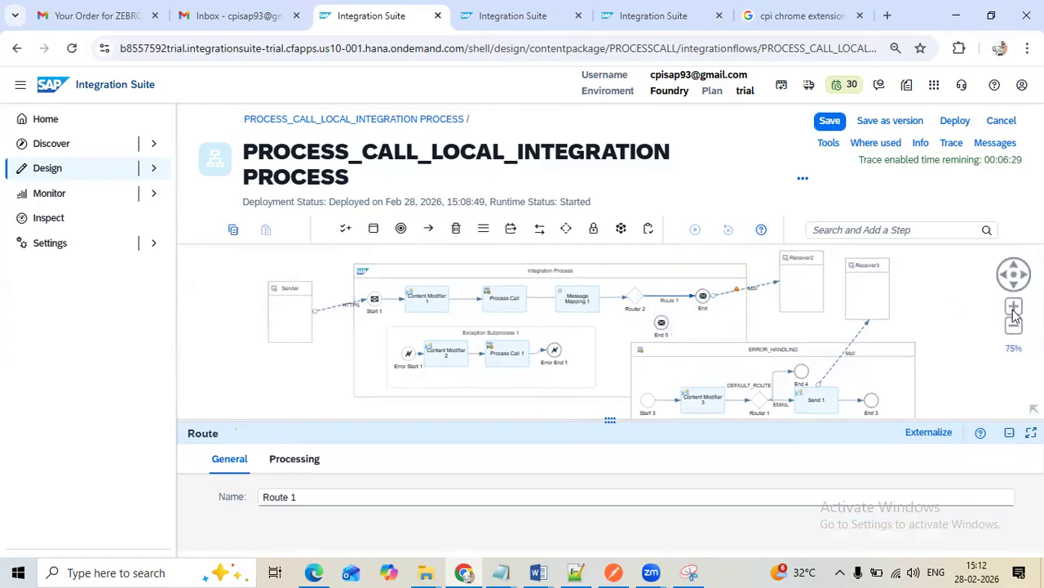
click(672, 323)
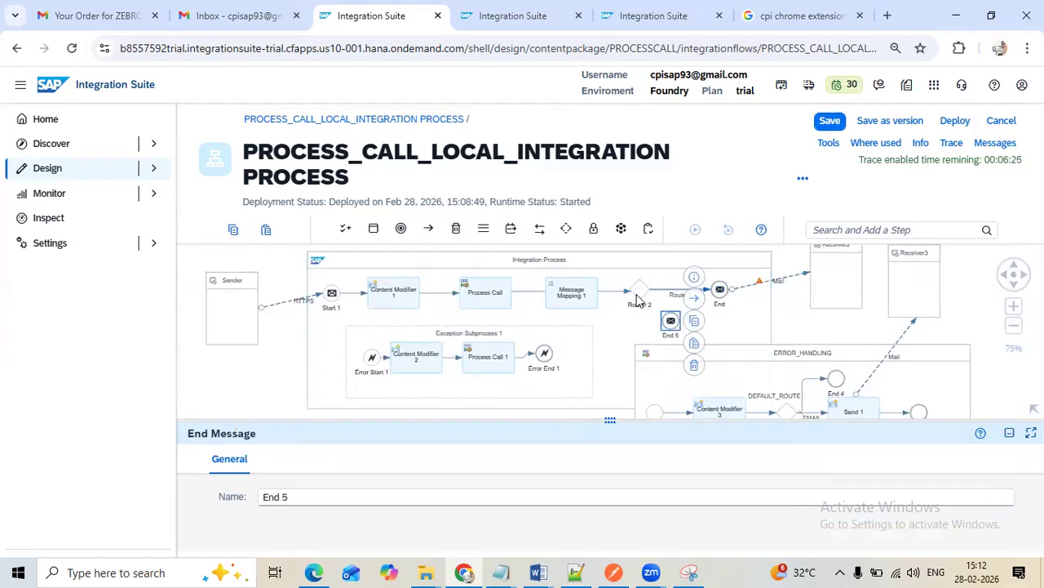
click(651, 290)
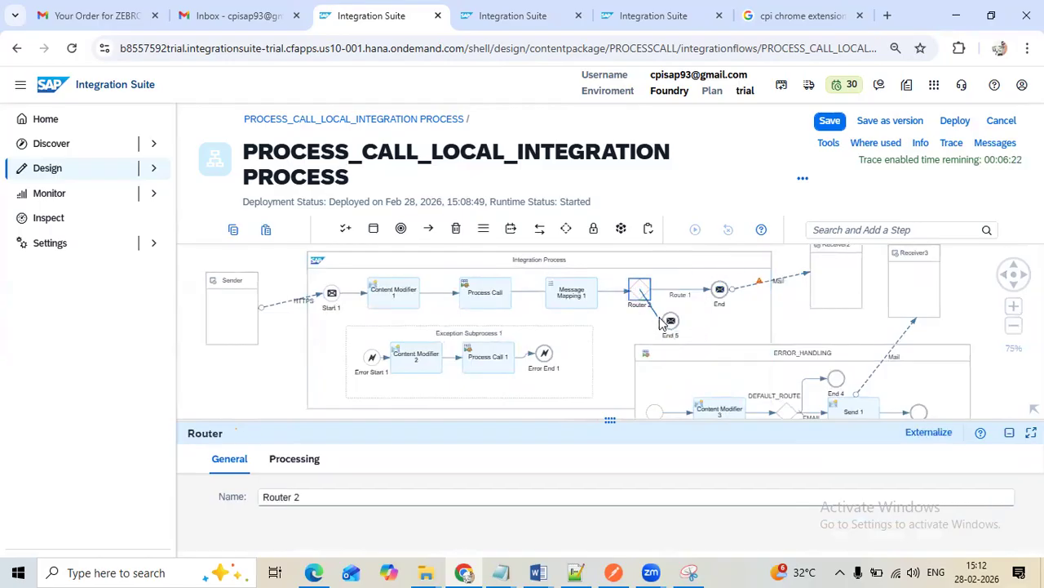
click(690, 293)
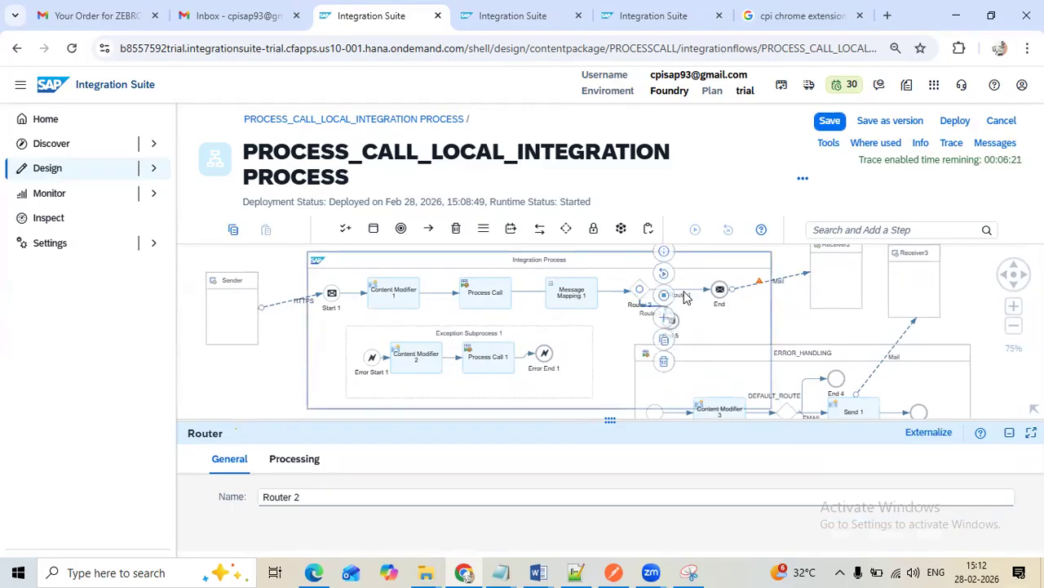
Insert an XML to JSON Converter on Route 1 between Router 2 and the End event
click(682, 297)
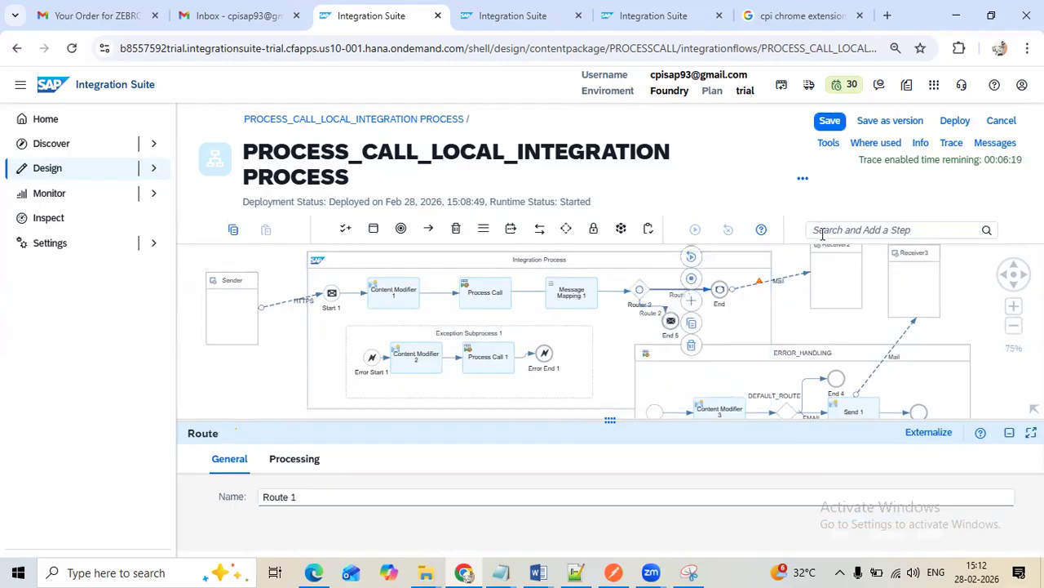
text(XML)
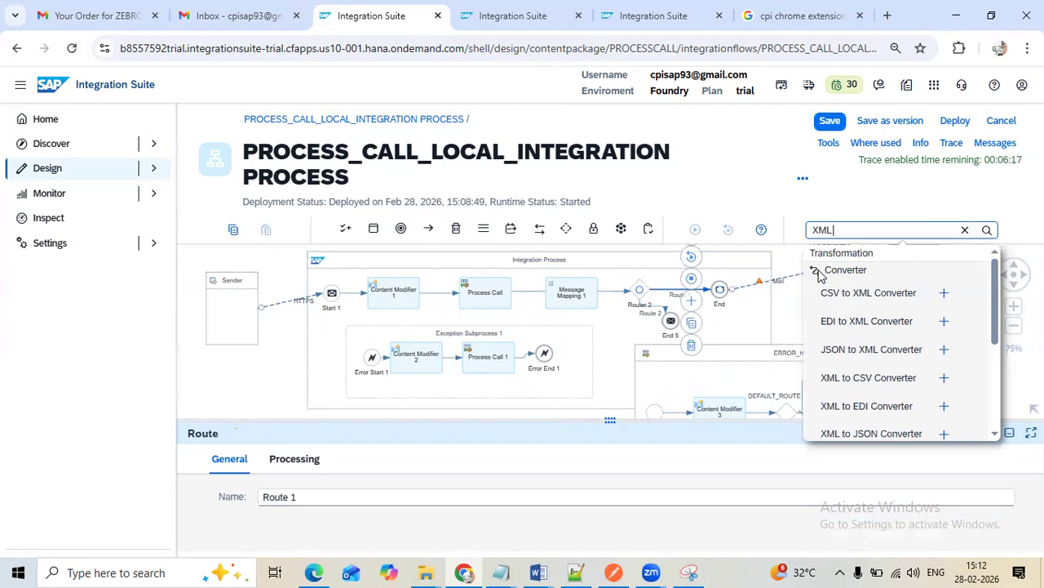
text( TO)
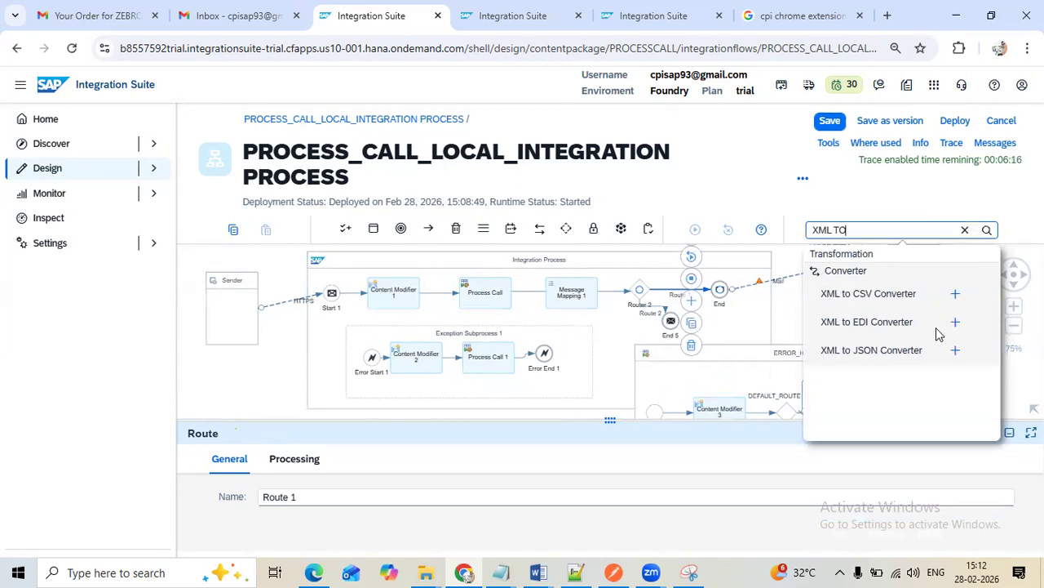
click(956, 350)
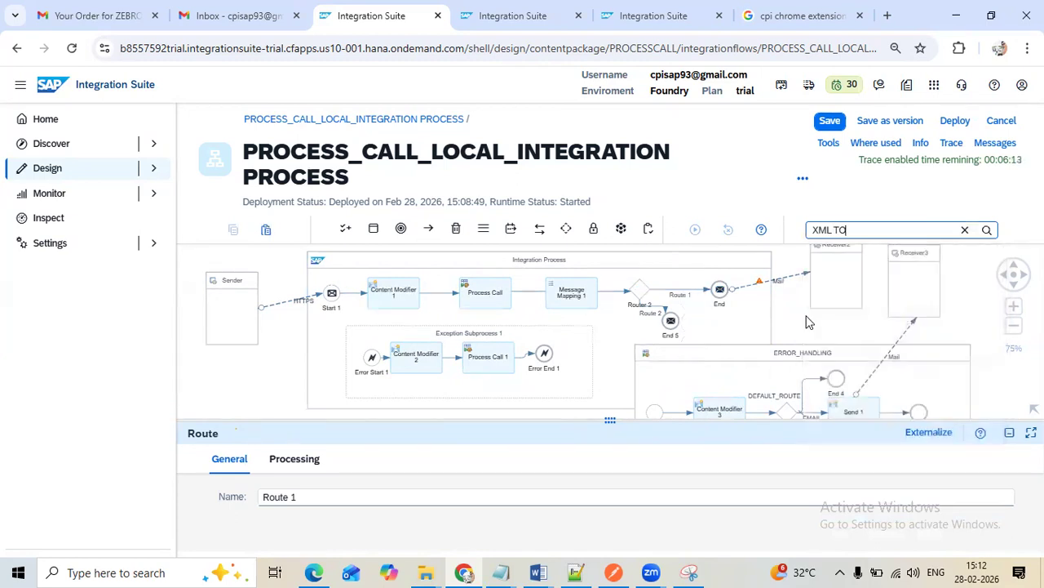
click(676, 298)
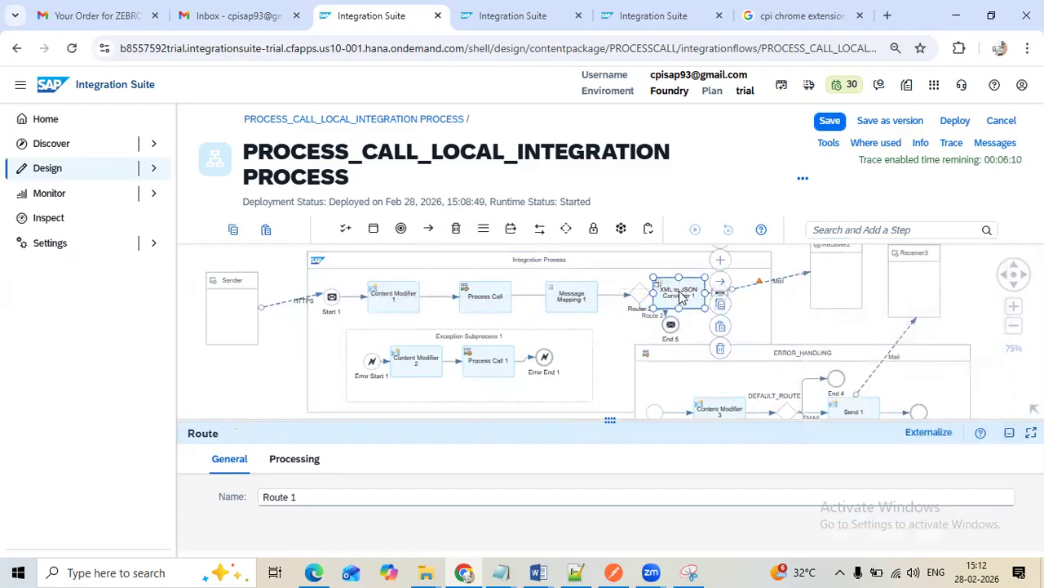
Auto-arrange the elements of the Integration Process in a horizontal layout and enlarge the visible canvas
click(707, 255)
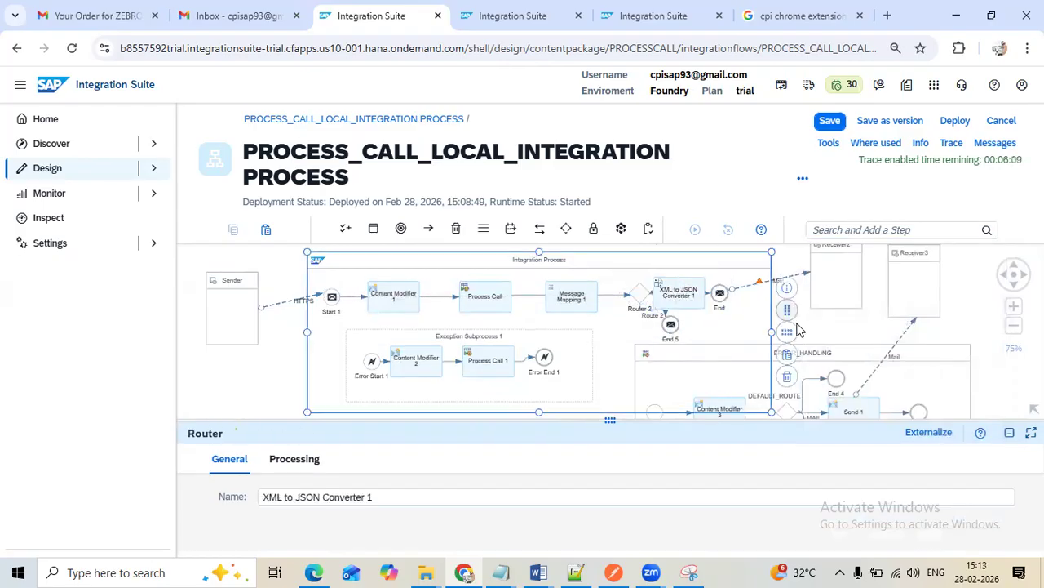
click(789, 328)
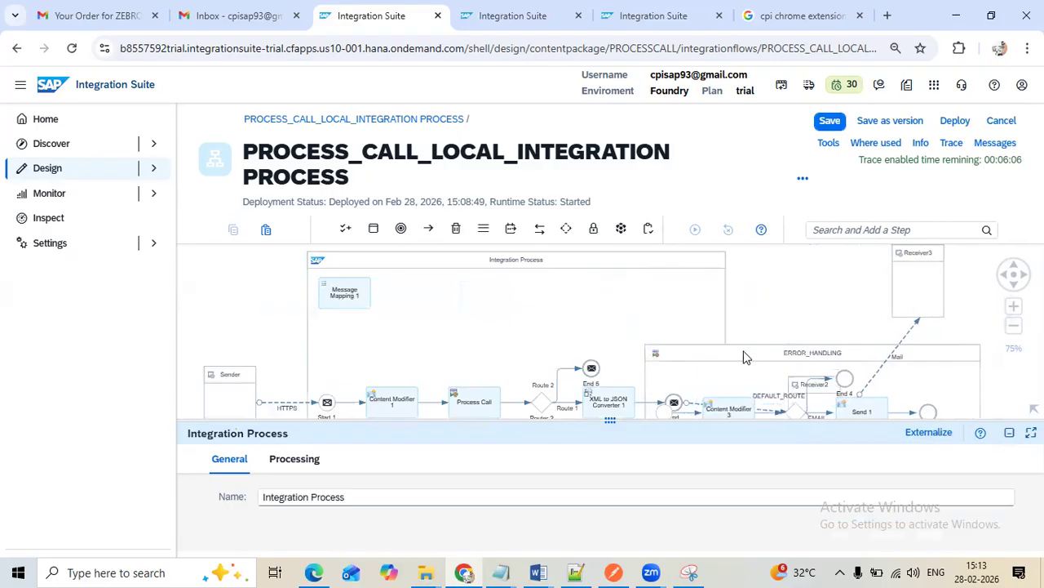
drag(613, 425, 589, 552)
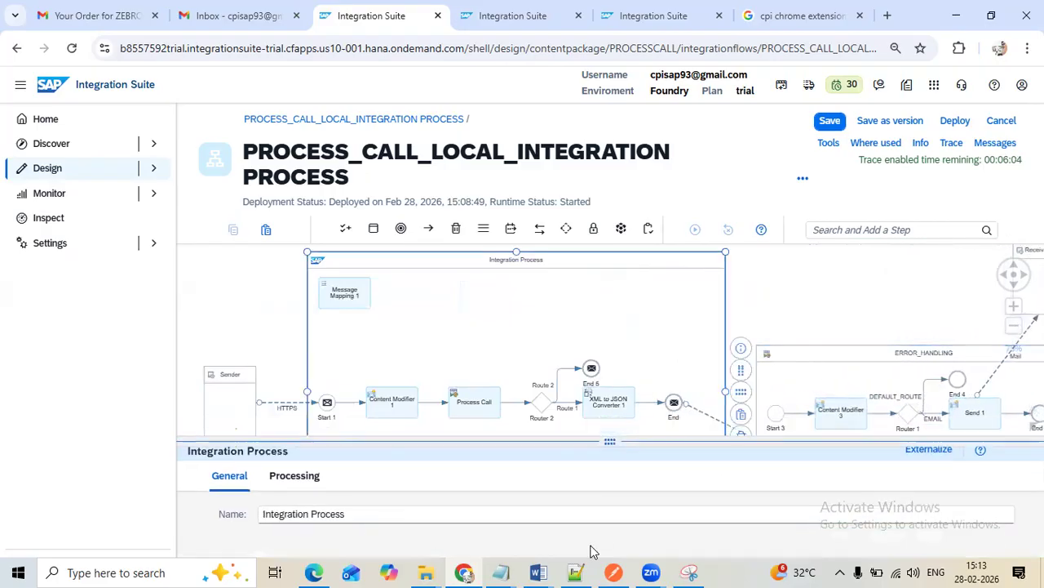
Move End farther right, place Message Mapping 1 between Process Call and Router 2, and shift Content Modifier 1 and Process Call left for even spacing
click(674, 402)
drag(674, 403, 718, 402)
drag(474, 401, 457, 402)
drag(376, 305, 496, 423)
drag(462, 459, 453, 457)
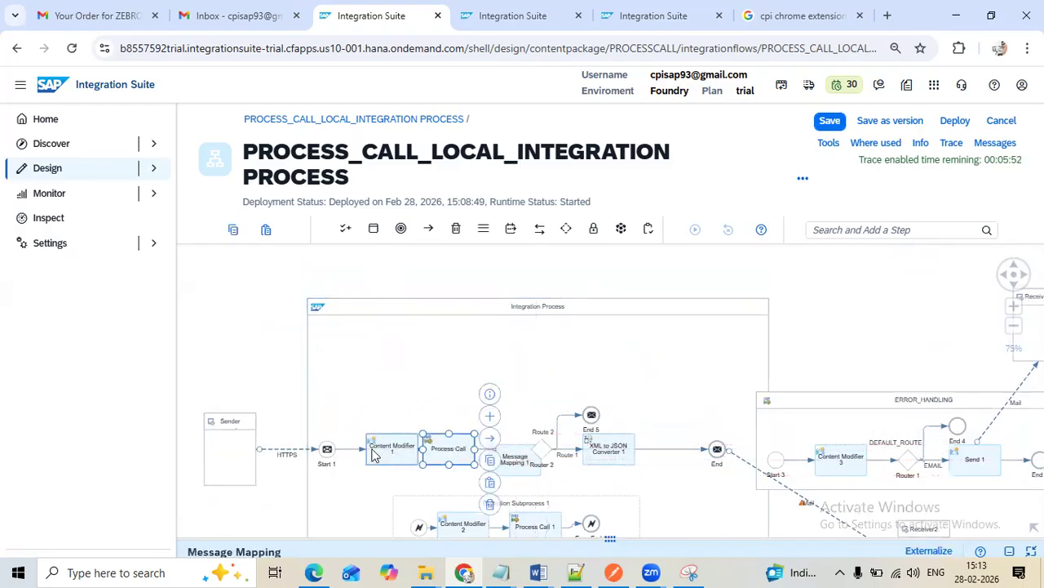
drag(372, 454, 369, 454)
drag(436, 456, 413, 455)
click(492, 459)
drag(478, 445, 478, 449)
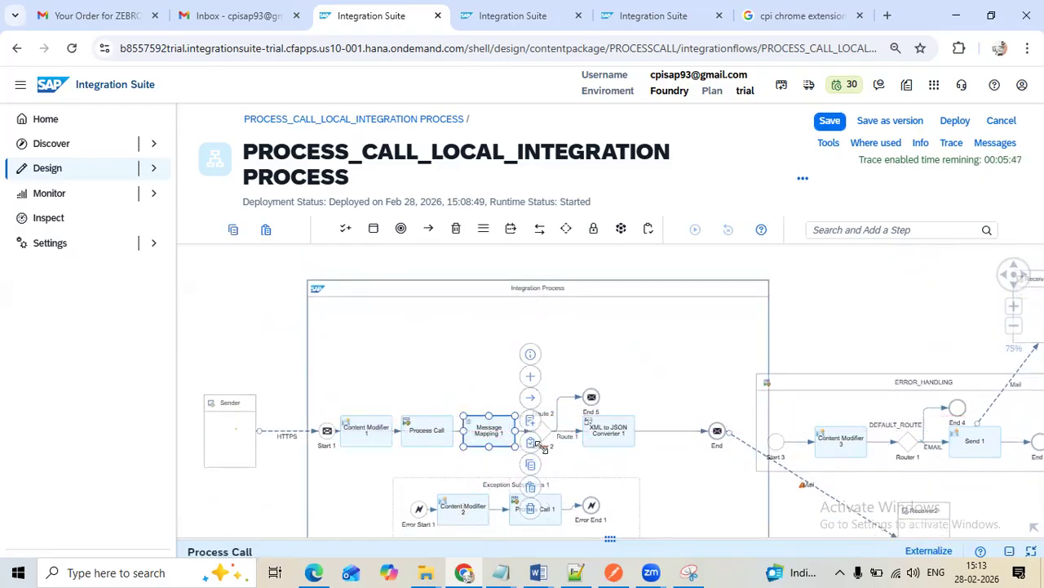
Check the supplier Name and Country values in the Notepad++ sample XML as routing criteria, and return to the integration flow
click(583, 443)
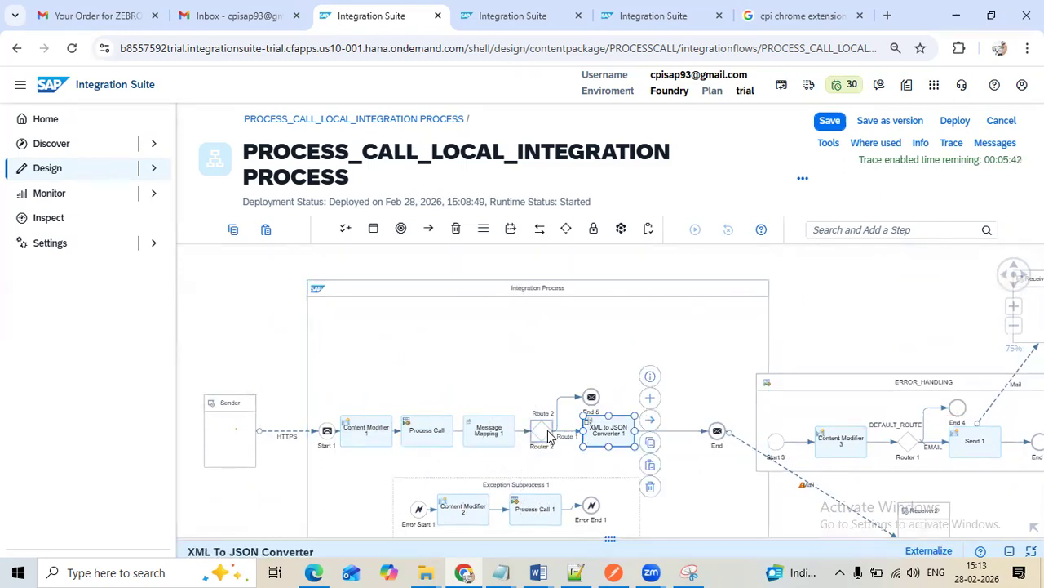
click(546, 432)
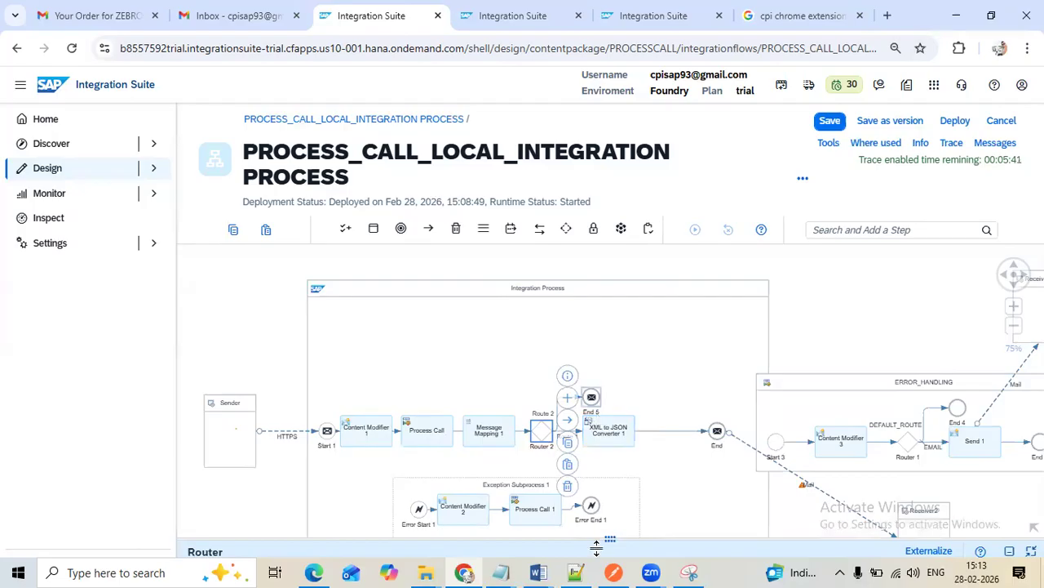
click(575, 572)
double_click(85, 451)
double_click(139, 450)
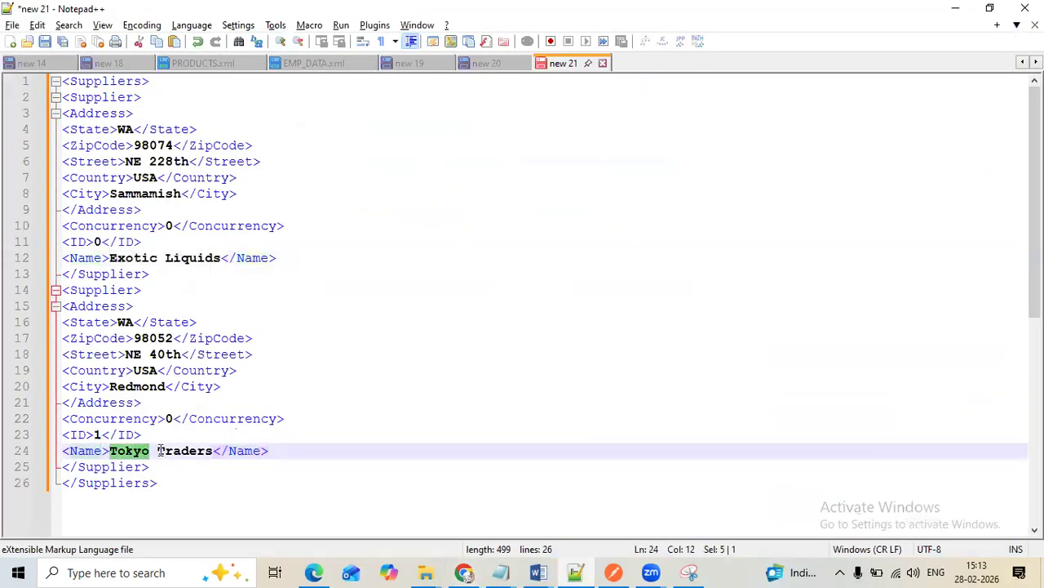
double_click(161, 451)
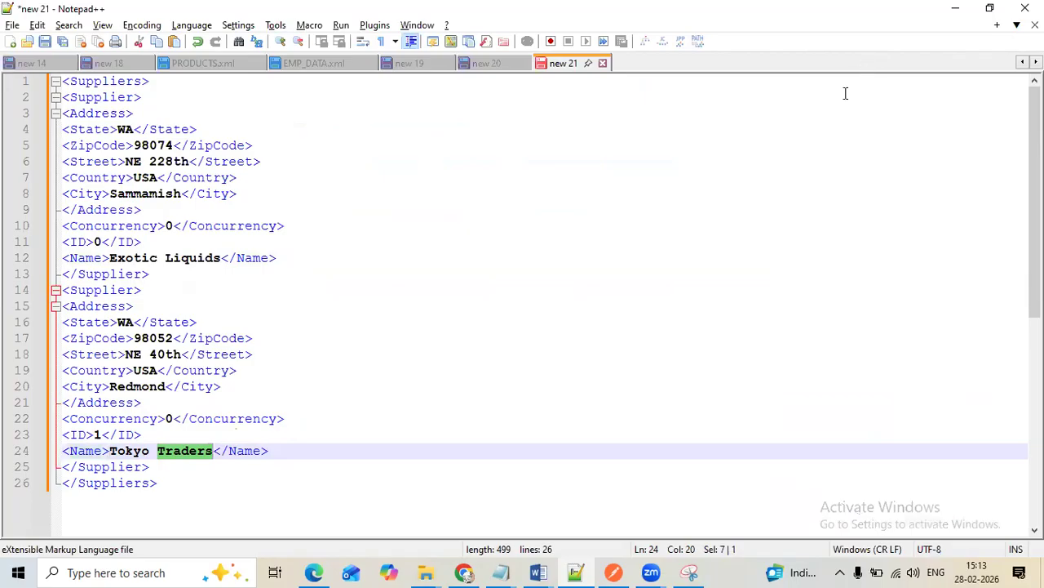
click(463, 572)
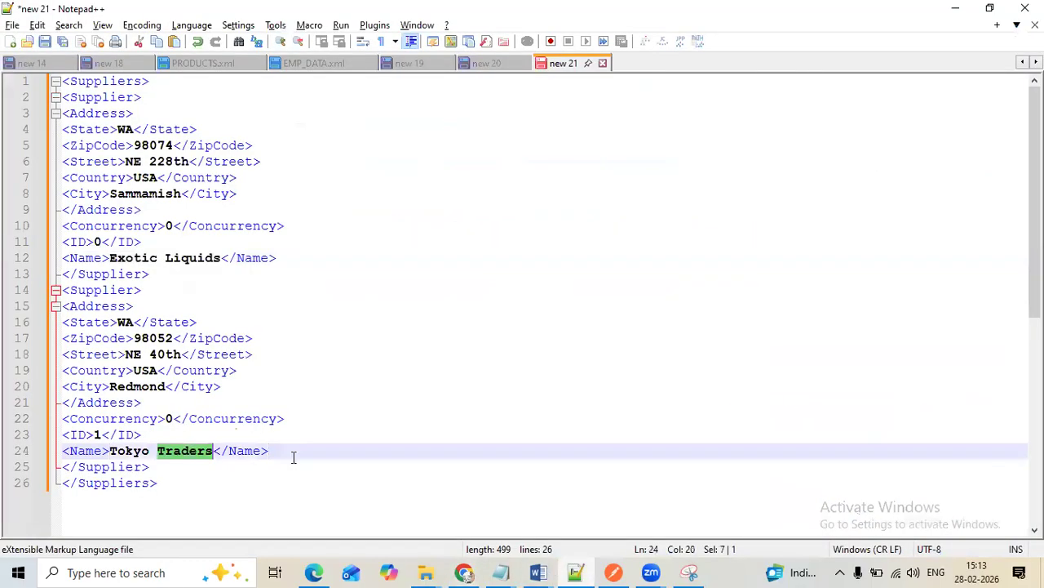
click(576, 572)
double_click(89, 177)
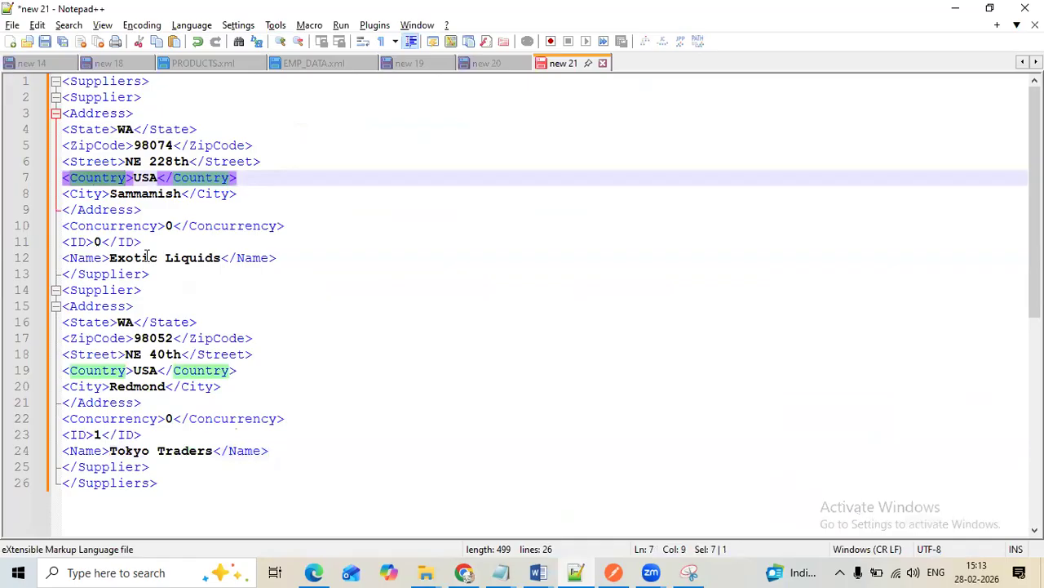
click(464, 572)
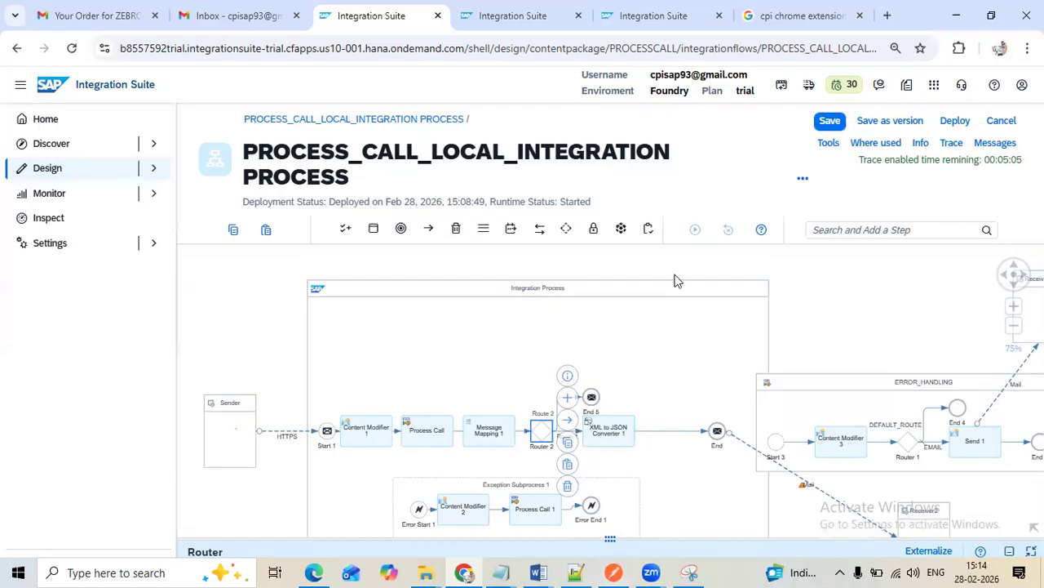
Turn off Use Namespace Mapping and enable Streaming in the processing settings of XML to JSON Converter 1
click(618, 430)
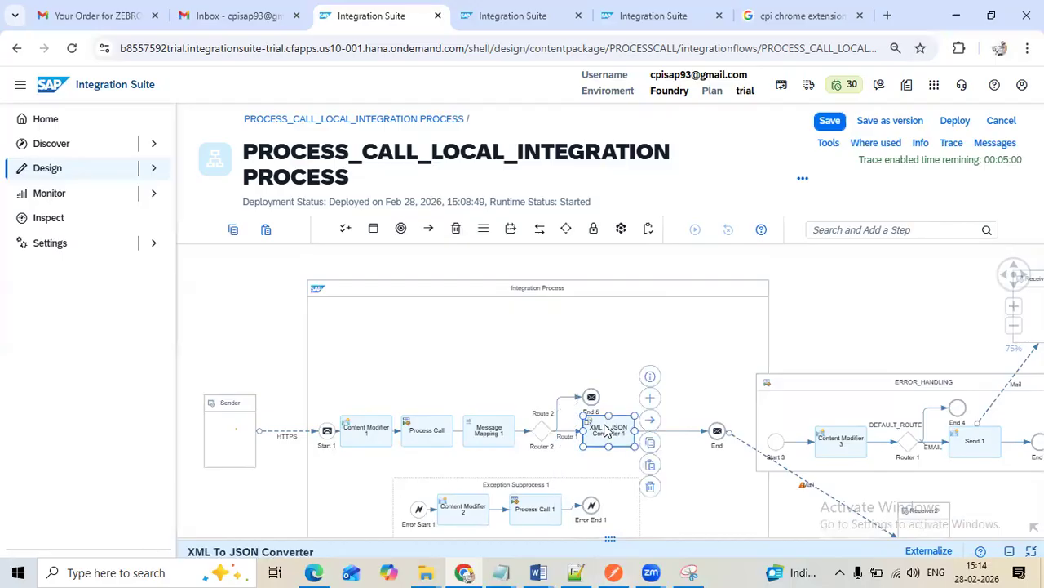
click(610, 540)
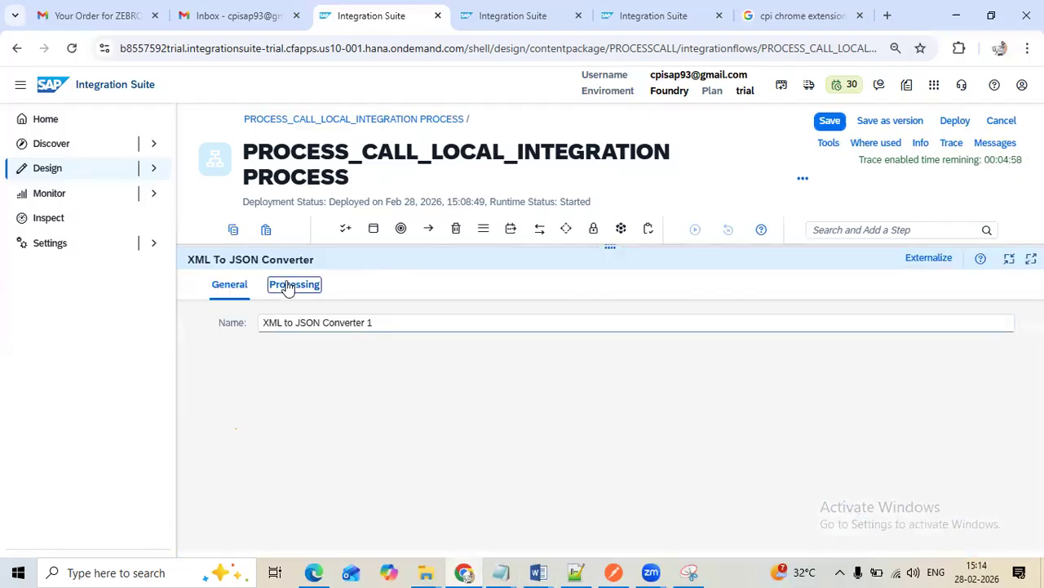
click(292, 285)
click(332, 322)
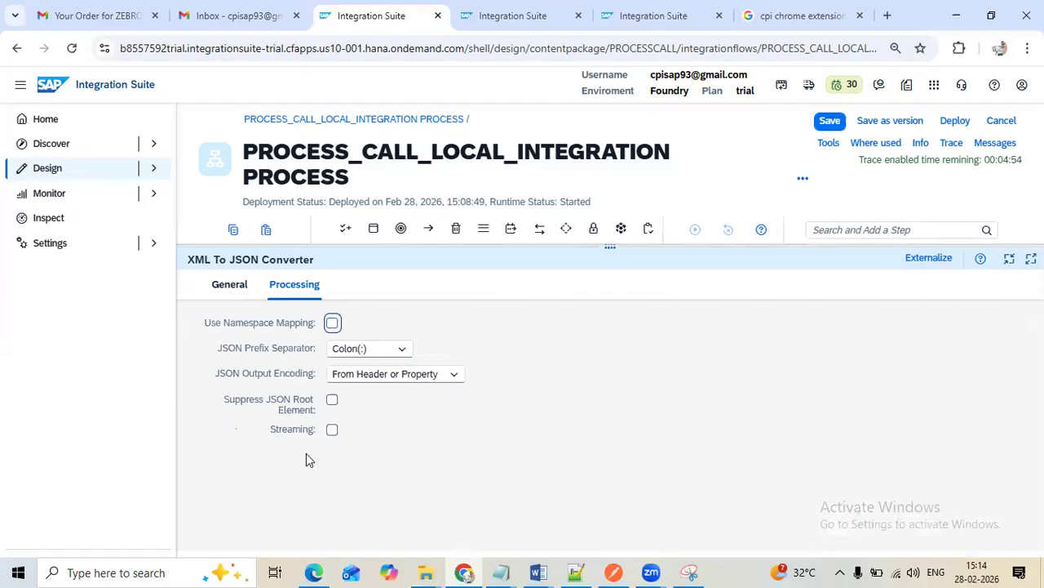
click(332, 404)
click(331, 429)
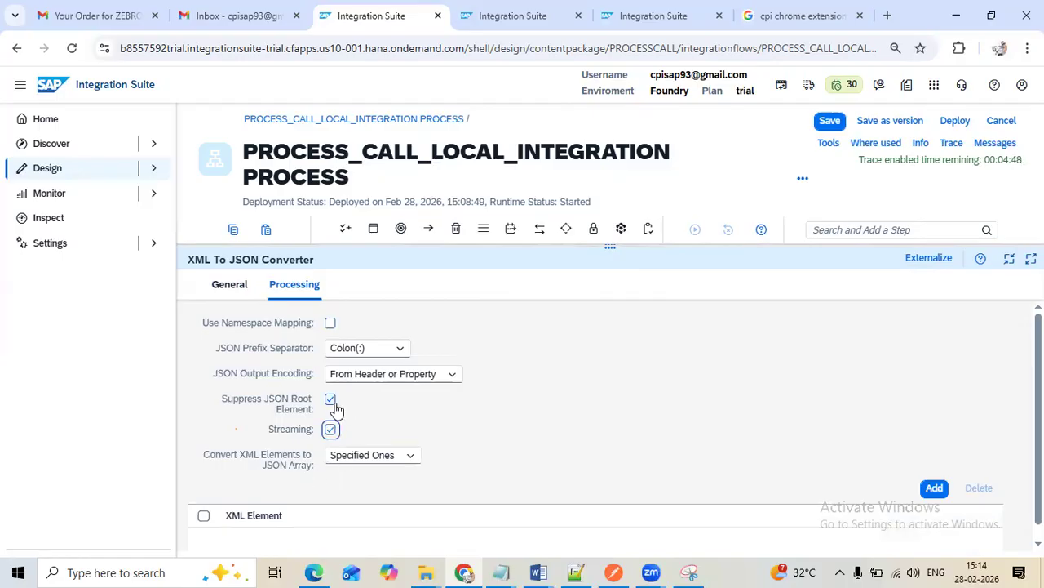
click(331, 400)
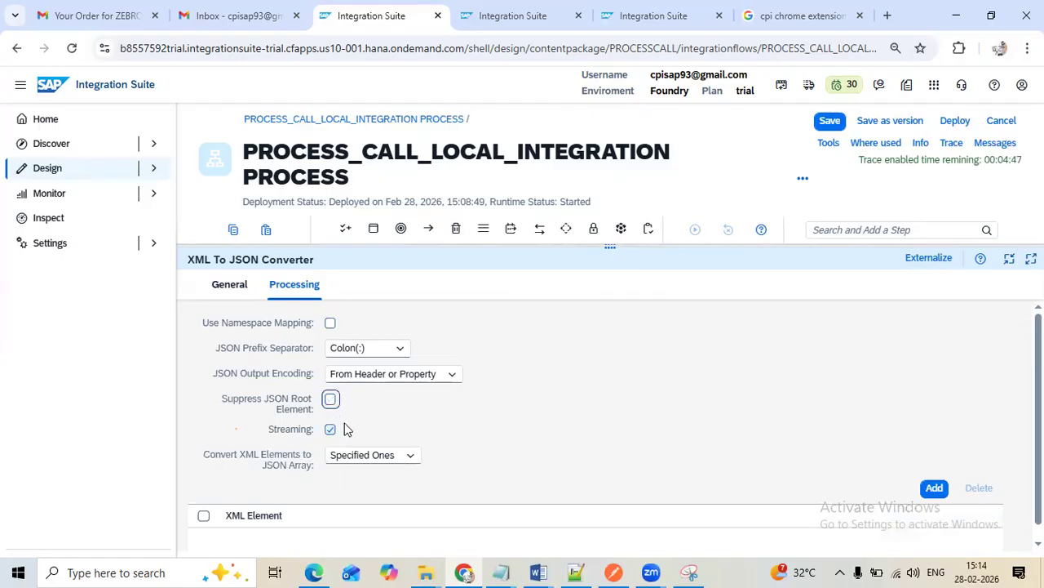
Try All for Convert XML Elements to JSON Array, switch back to Specified Ones, and shrink the converter's settings area
click(361, 457)
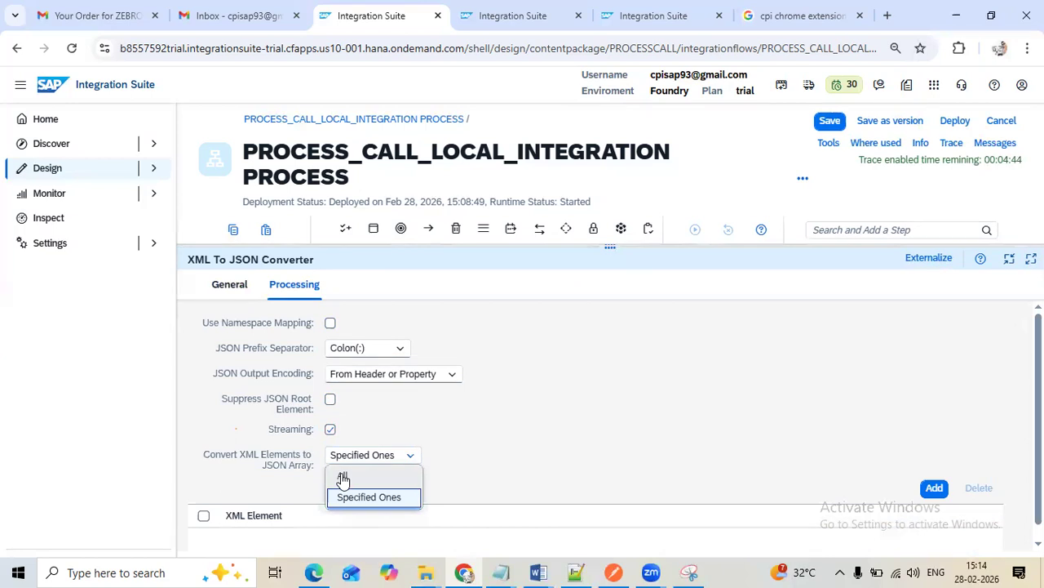
click(578, 421)
scroll(579, 422, down, 1)
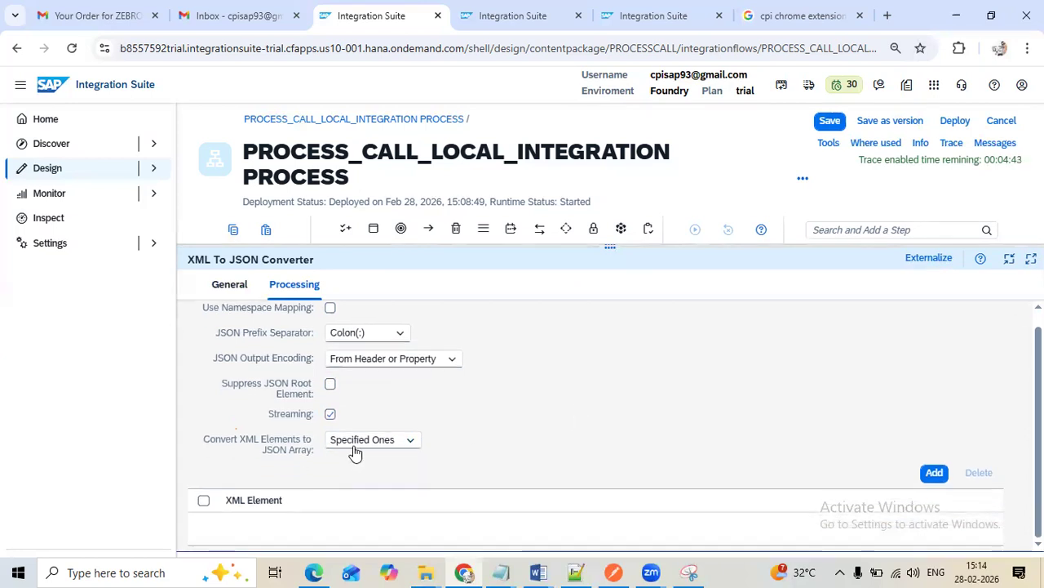
click(356, 443)
click(343, 464)
click(357, 457)
click(348, 497)
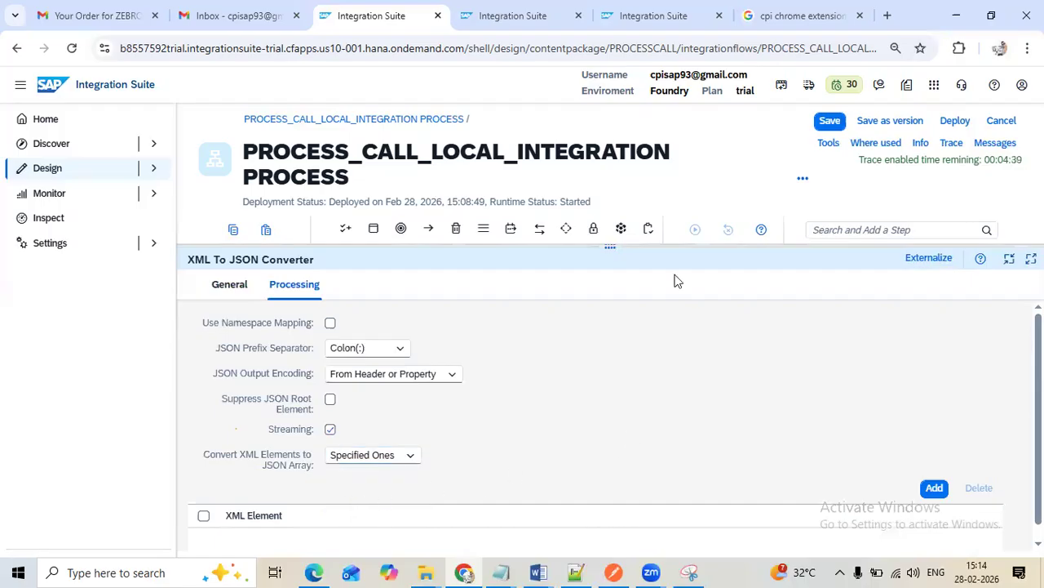
drag(610, 248, 574, 488)
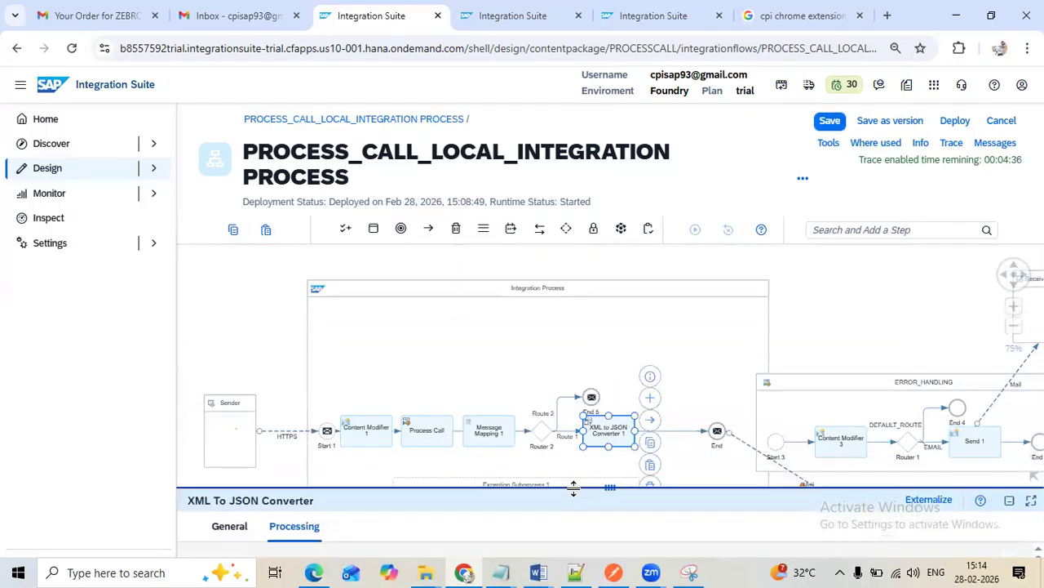